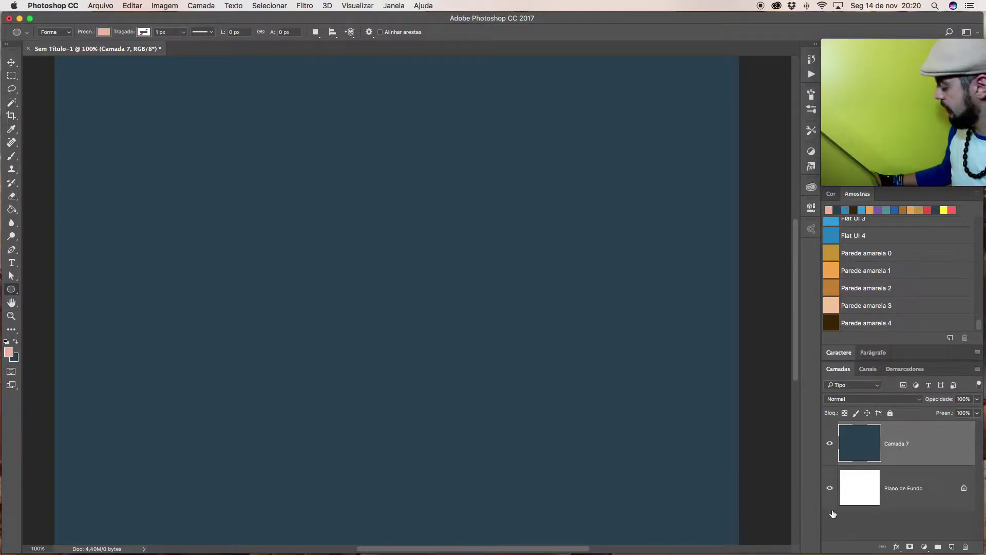
# Add a new layer above the dark blue one and draw a pink circle about 28 px wide on it
pyautogui.click(953, 546)
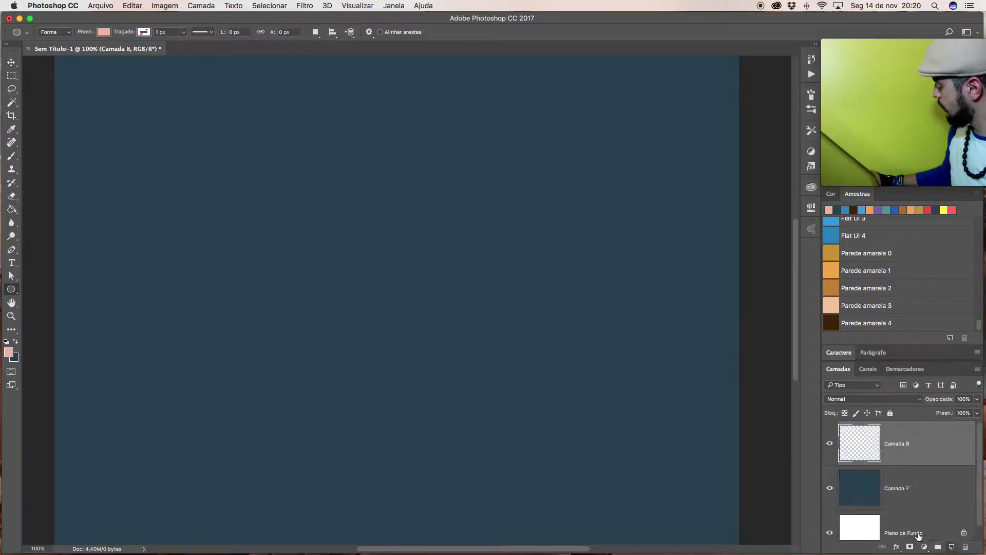
pyautogui.moveTo(303, 307); pyautogui.dragTo(321, 322)
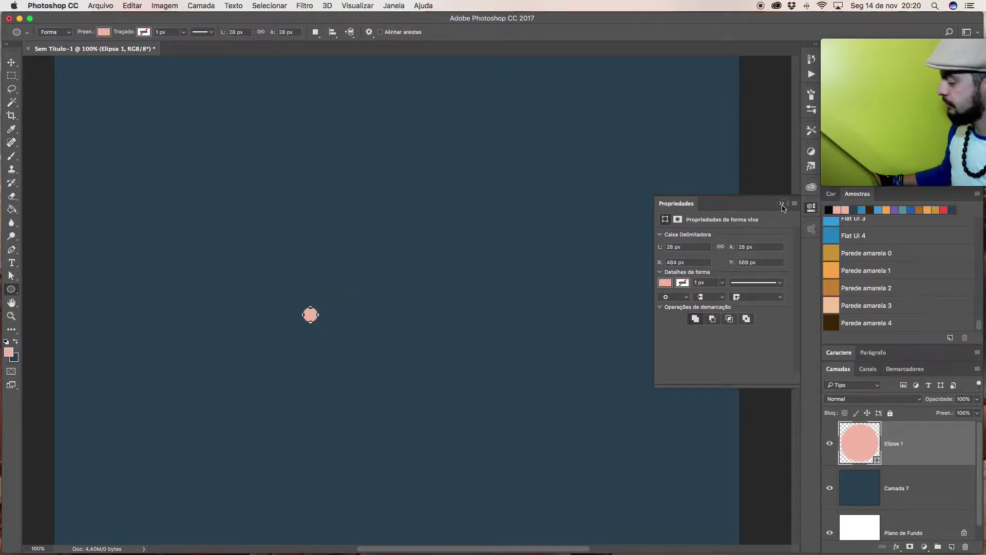
pyautogui.click(782, 204)
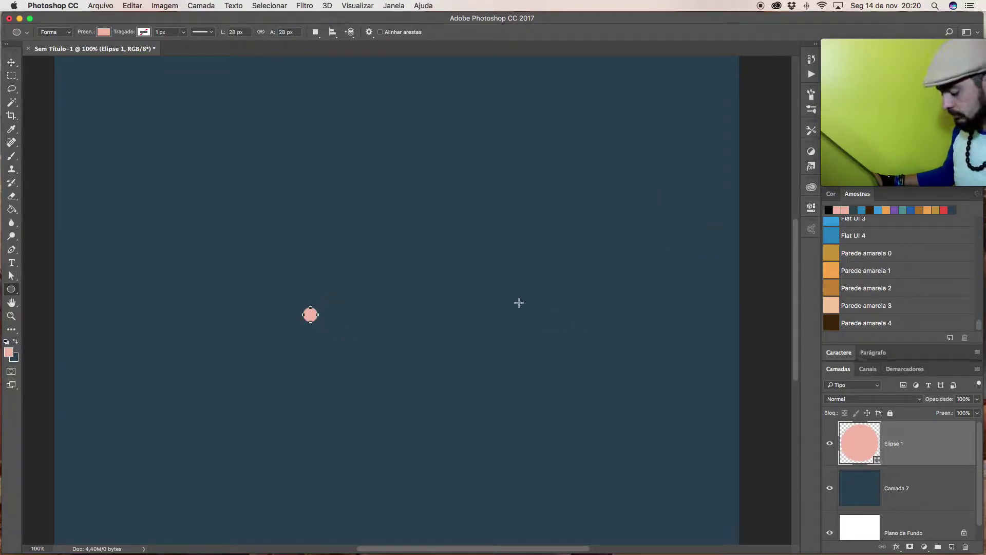
# Make a roughly square marquee selection of about 128 by 127 px around the pink circle, including its dark blue surroundings
pyautogui.press('m')
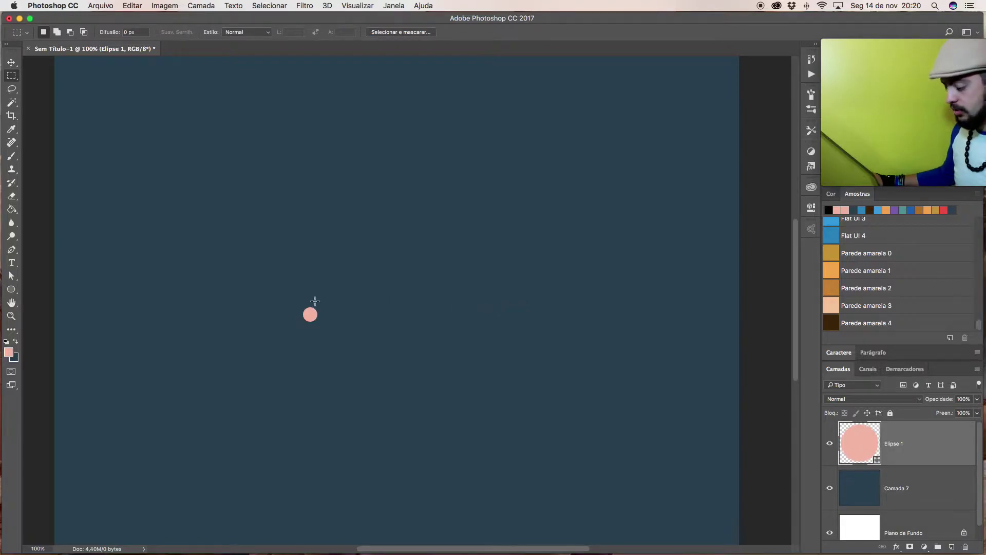
pyautogui.moveTo(299, 302); pyautogui.dragTo(345, 307)
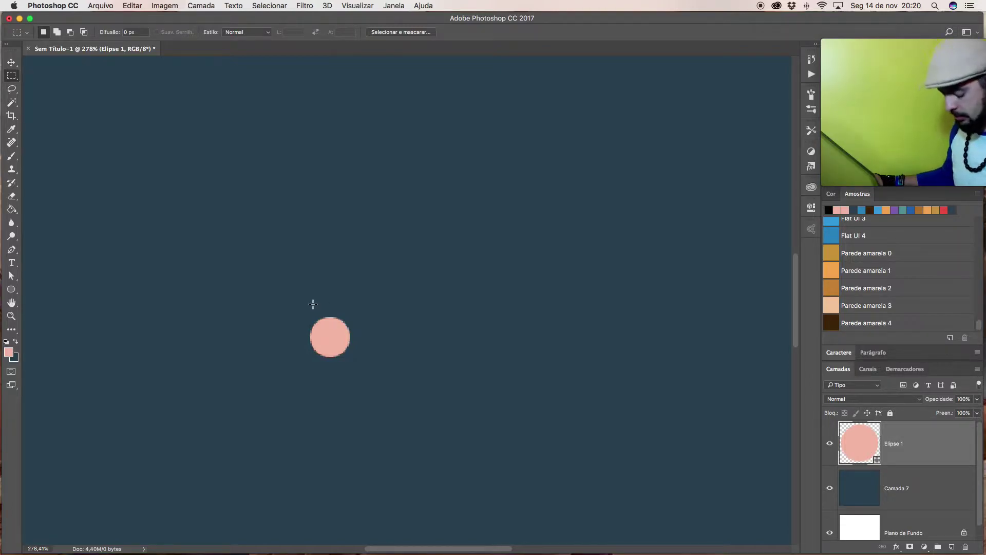
pyautogui.moveTo(238, 251); pyautogui.dragTo(420, 433)
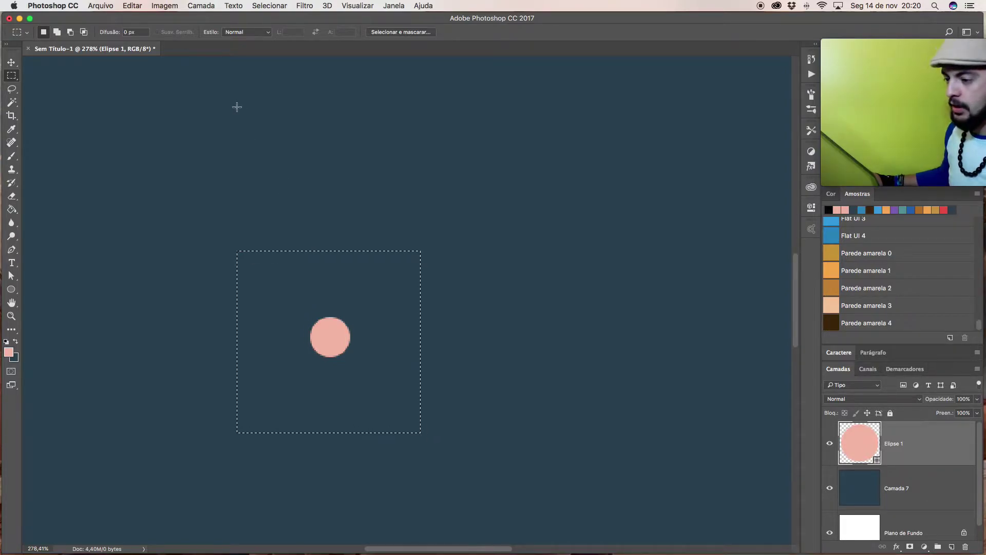
# Define the selected area as a pattern named bolinha-1 and deselect it
pyautogui.click(136, 6)
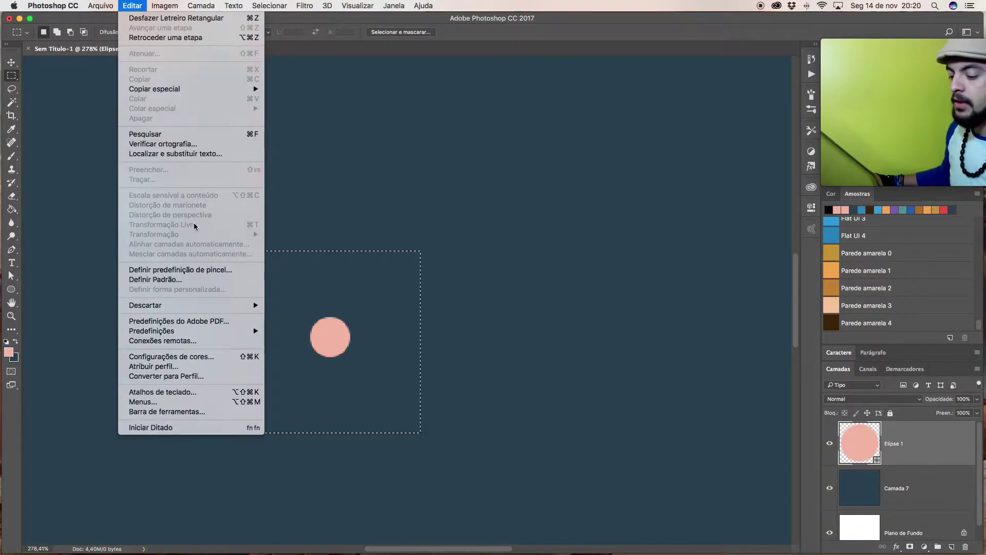
pyautogui.click(180, 280)
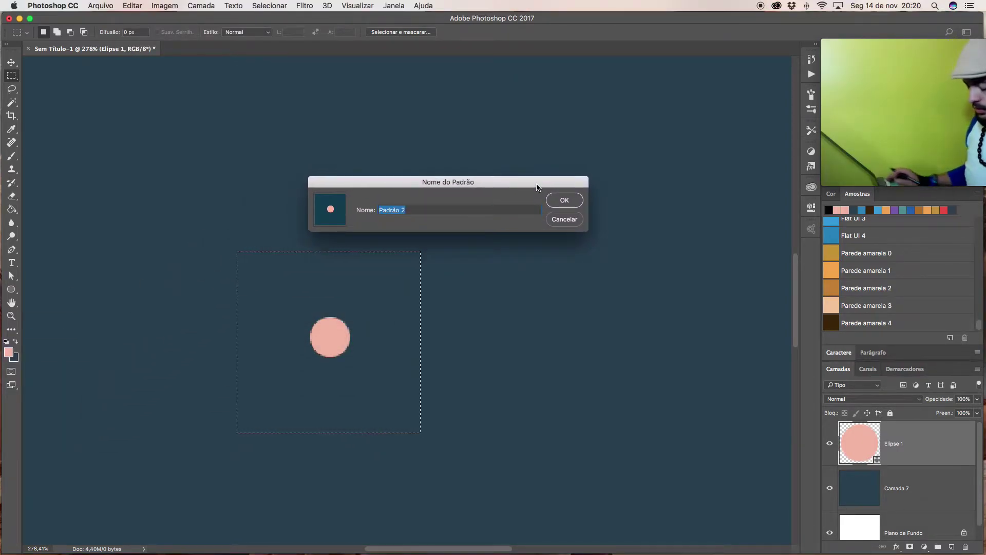
pyautogui.write('bolinha-1')
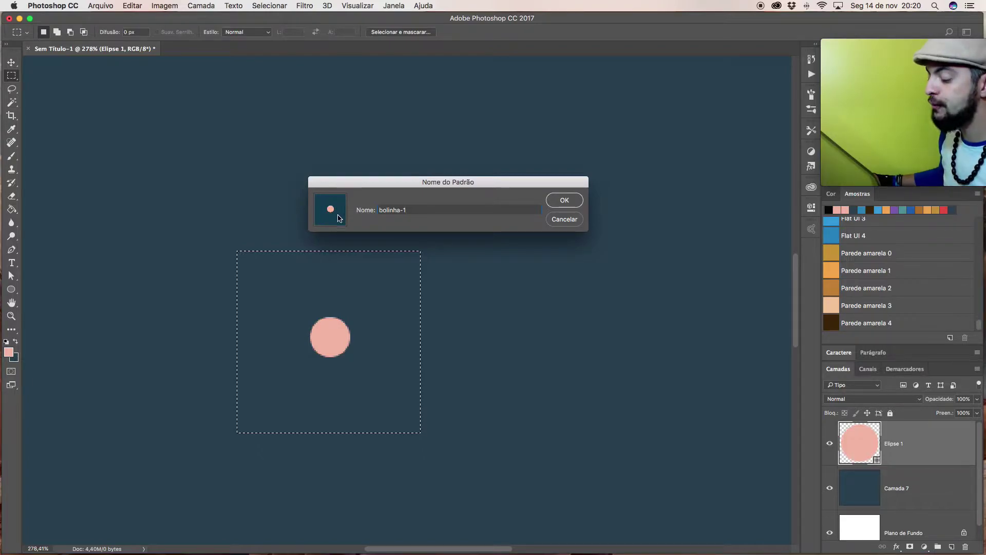
pyautogui.click(571, 201)
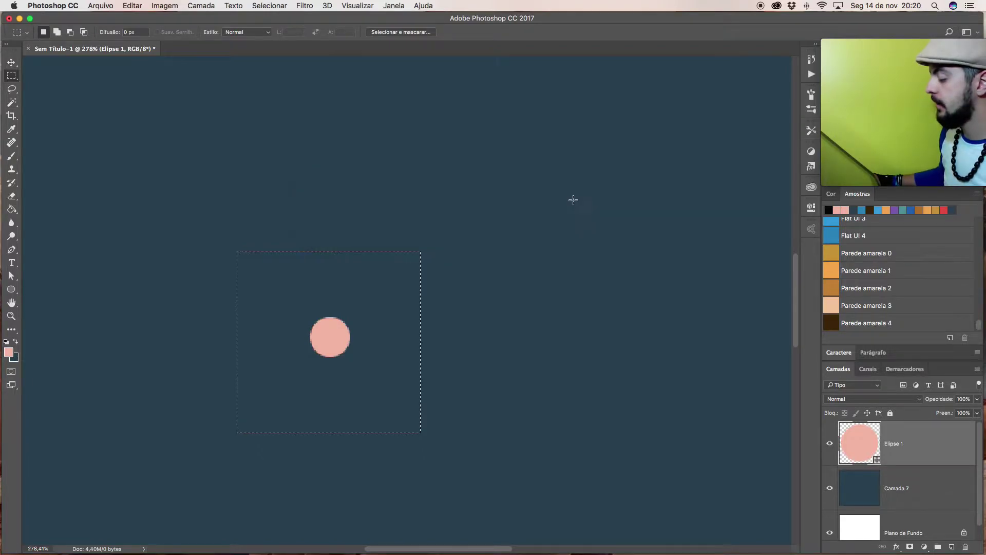
pyautogui.click(554, 272)
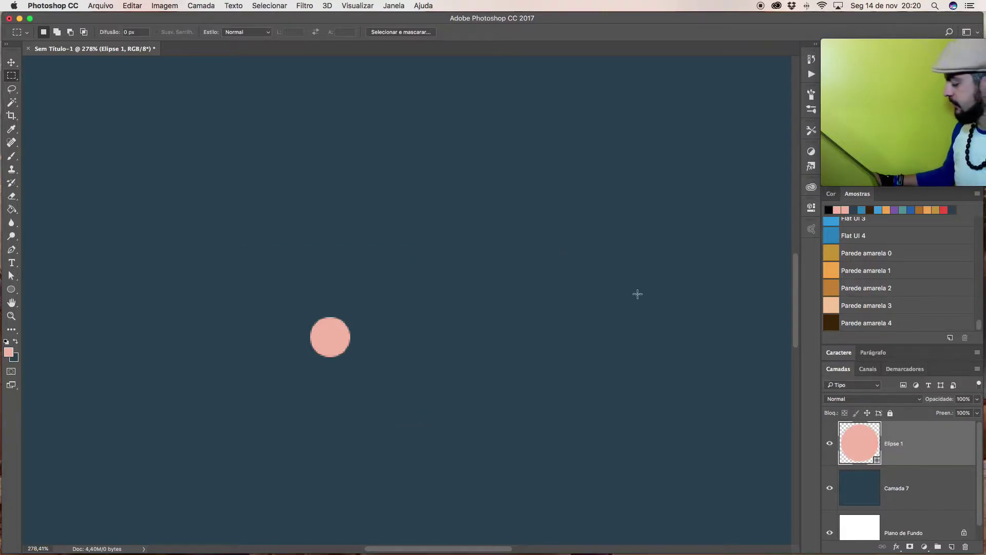
# Hide the Elipse 1 and Camada 7 layers and convert the locked white background into a regular layer named Camada 0
pyautogui.click(828, 444)
pyautogui.click(829, 487)
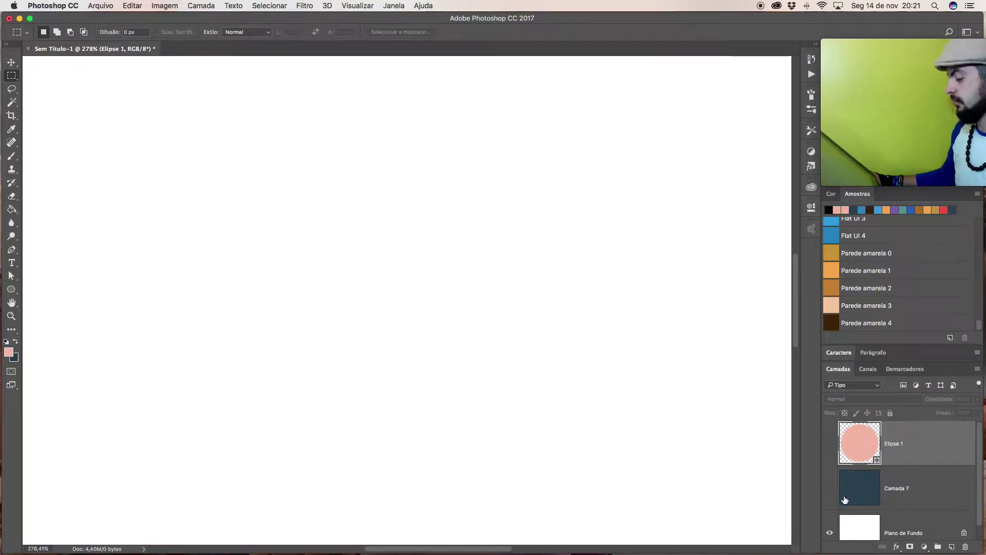
pyautogui.click(909, 519)
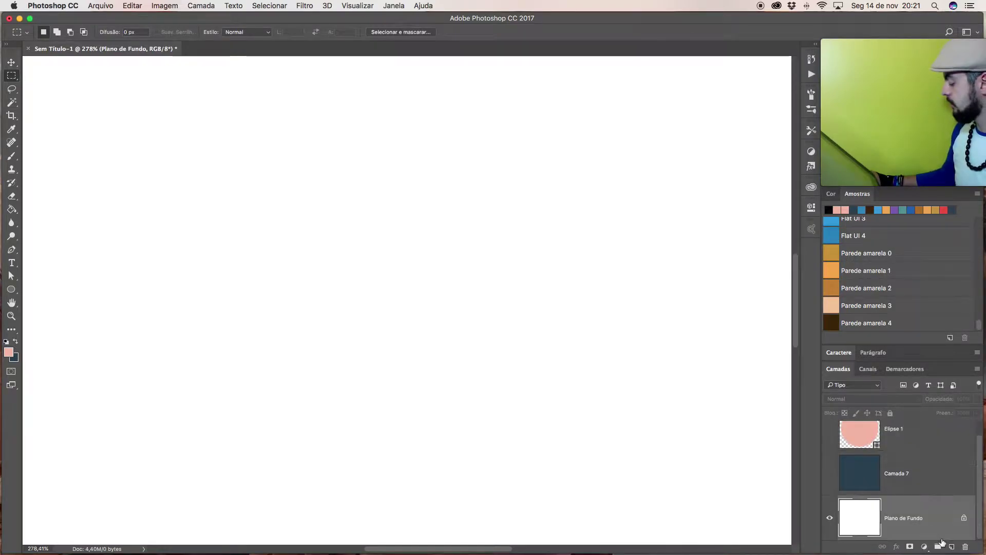
pyautogui.doubleClick(943, 513)
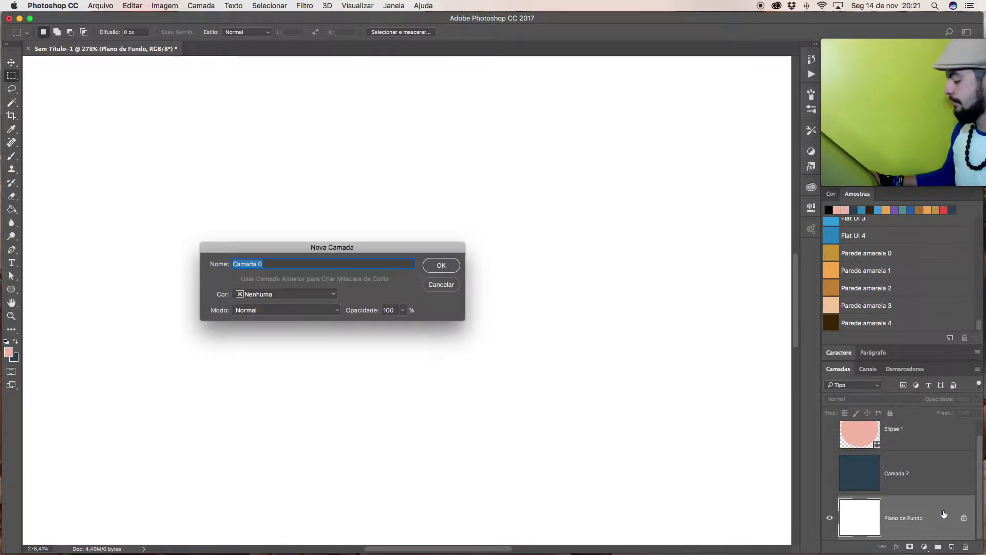
pyautogui.click(450, 285)
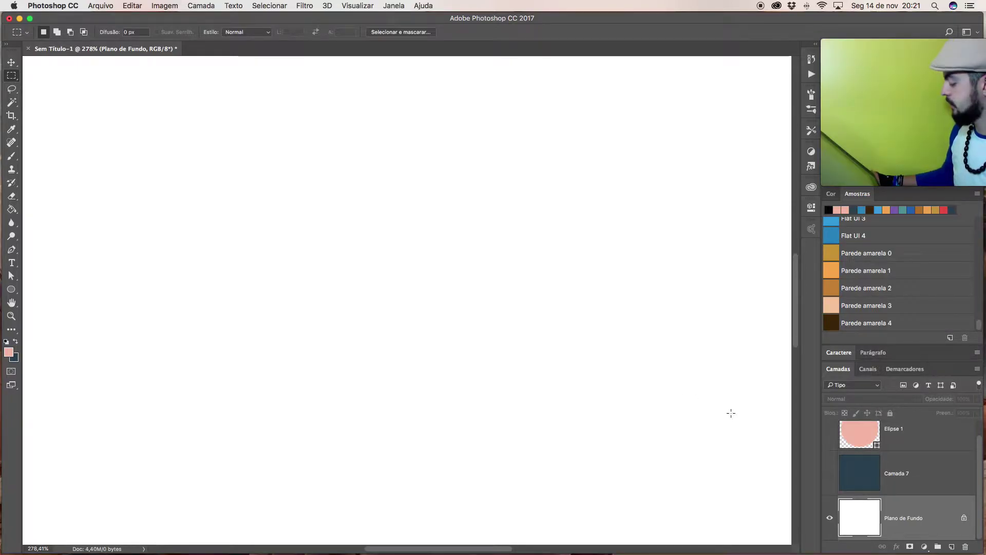
pyautogui.doubleClick(919, 506)
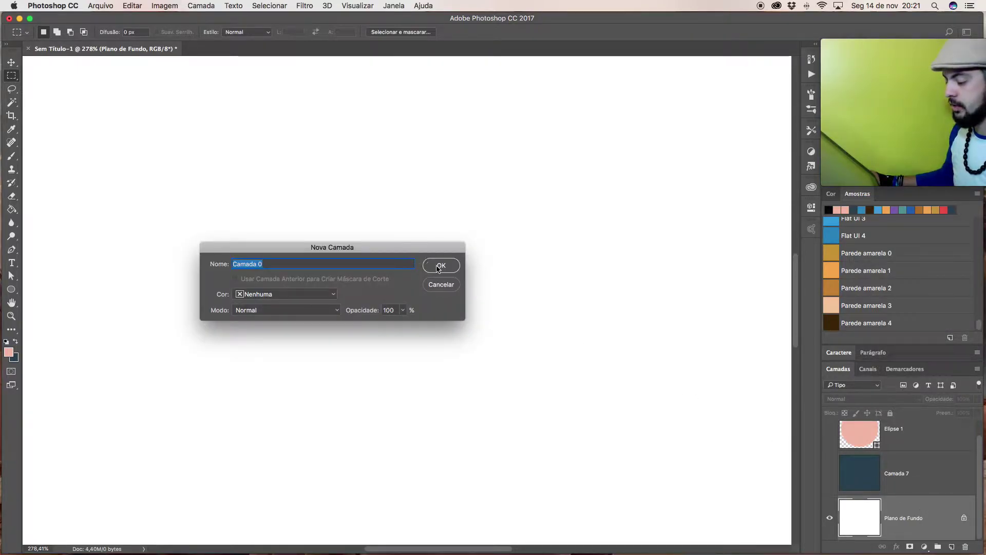
pyautogui.click(439, 266)
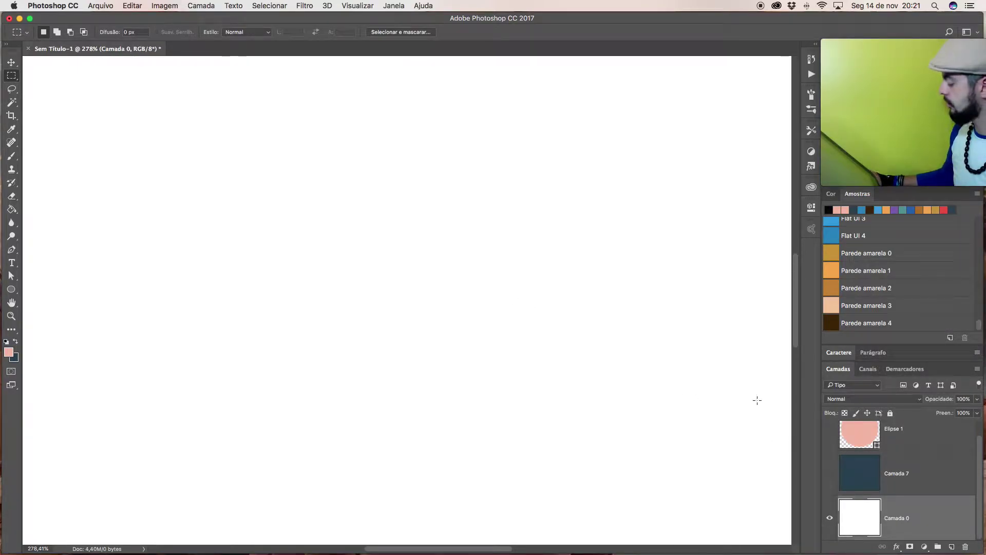
# Add a pattern overlay (Sobreposição de Padrão) to Camada 0 using the bolinha-1 pattern
pyautogui.doubleClick(935, 512)
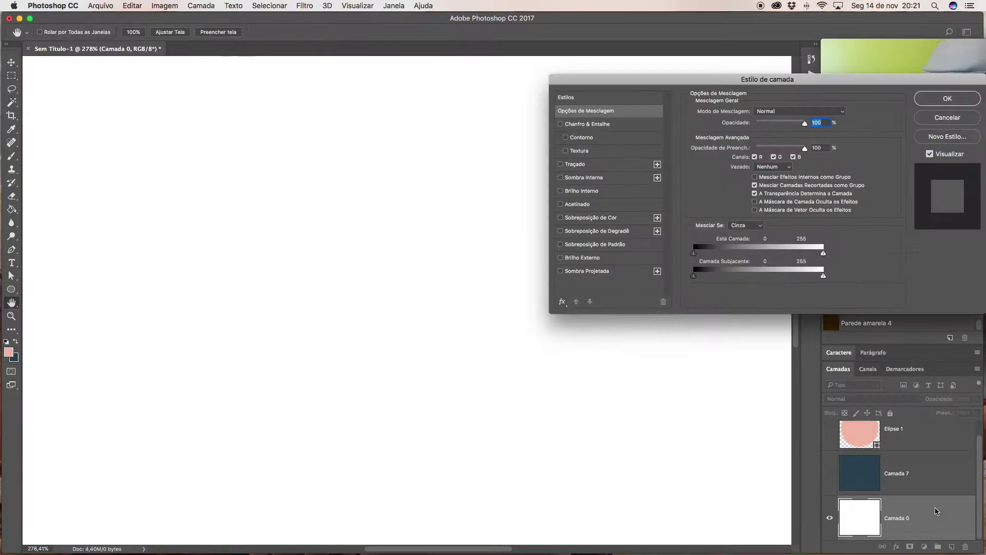
pyautogui.click(590, 245)
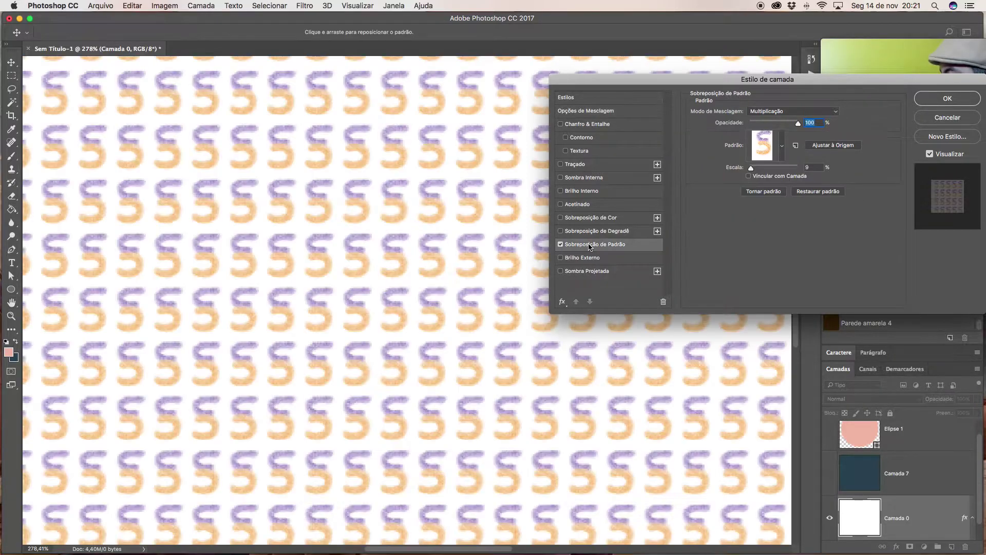
pyautogui.click(782, 147)
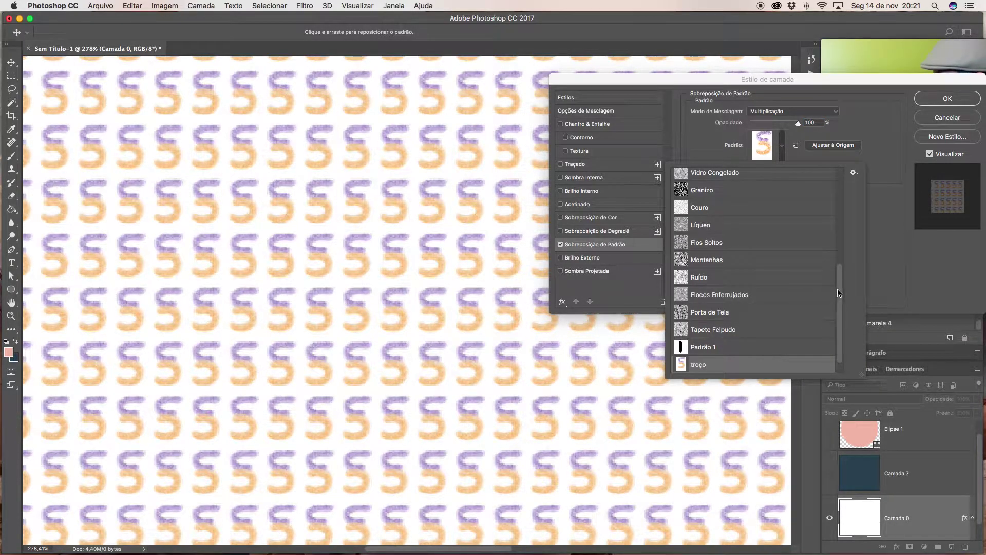
pyautogui.scroll(-1, 838, 293)
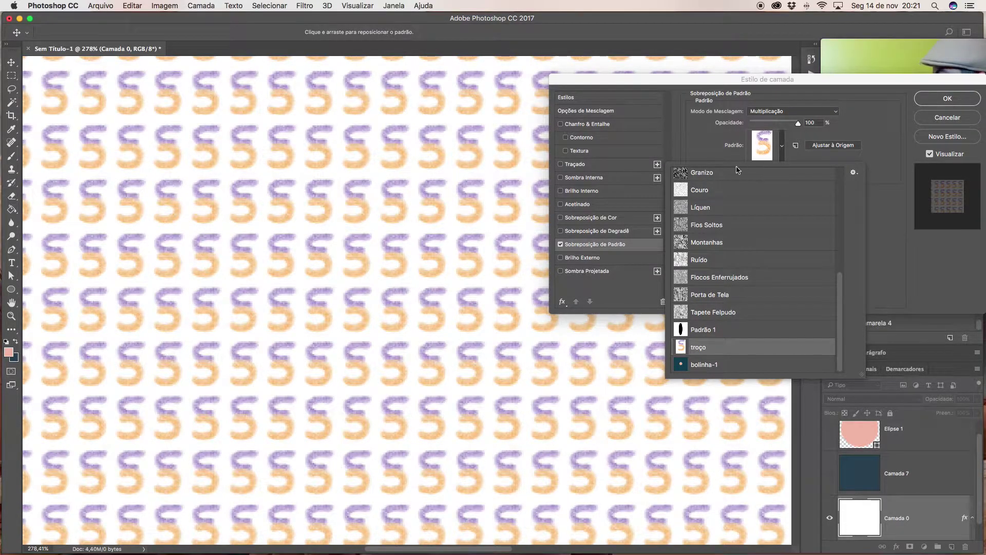
pyautogui.moveTo(841, 303); pyautogui.dragTo(850, 340)
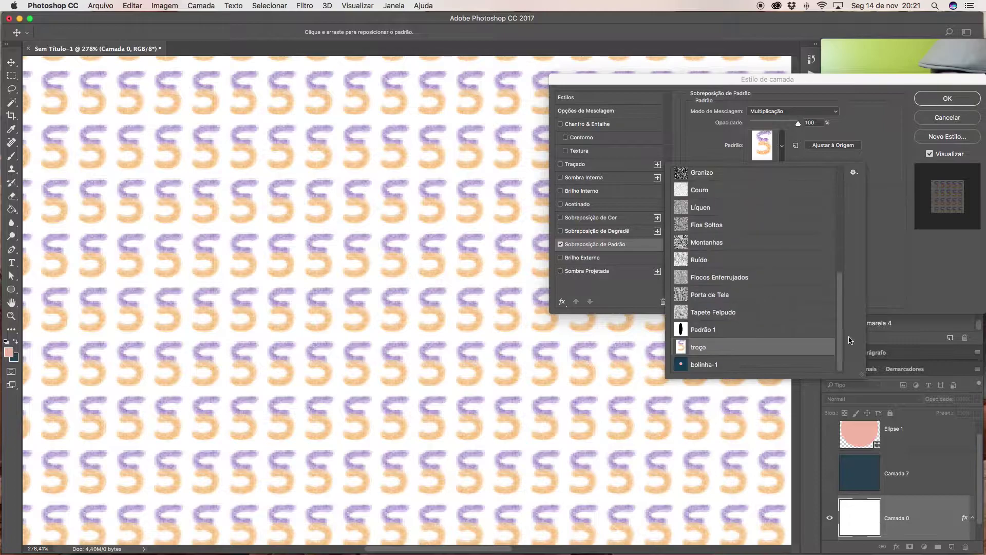
pyautogui.click(740, 363)
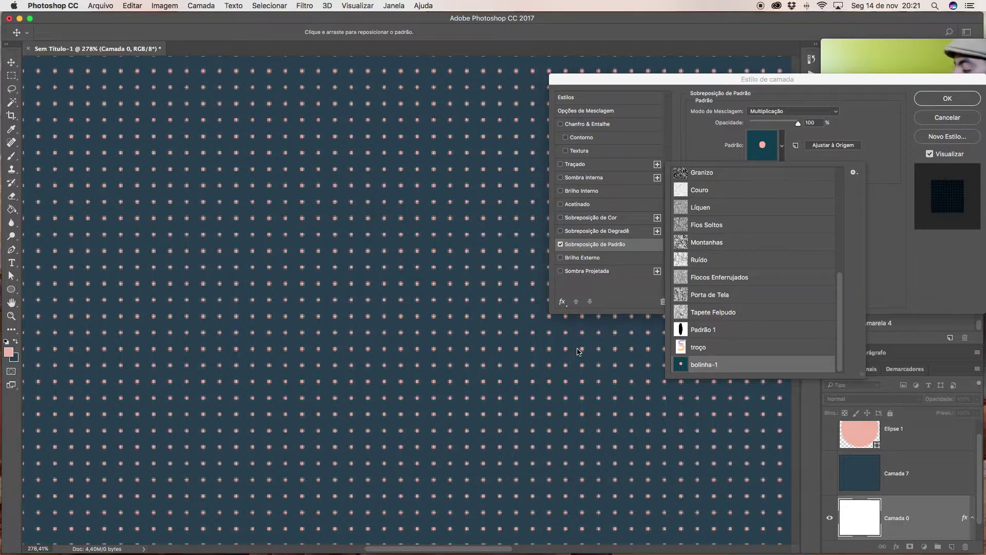
pyautogui.click(885, 228)
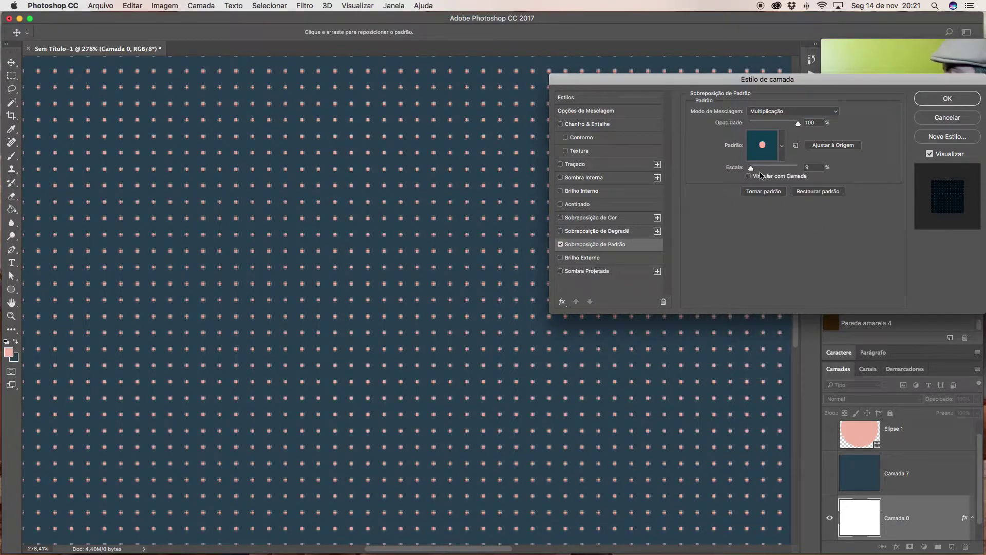
# Try pattern overlay scales of 47% and 574%, and set the scale to 100%
pyautogui.moveTo(753, 171)
pyautogui.mouseDown()
pyautogui.moveTo(786, 171)
pyautogui.moveTo(760, 171)
pyautogui.mouseUp()
pyautogui.moveTo(488, 306); pyautogui.dragTo(440, 293)
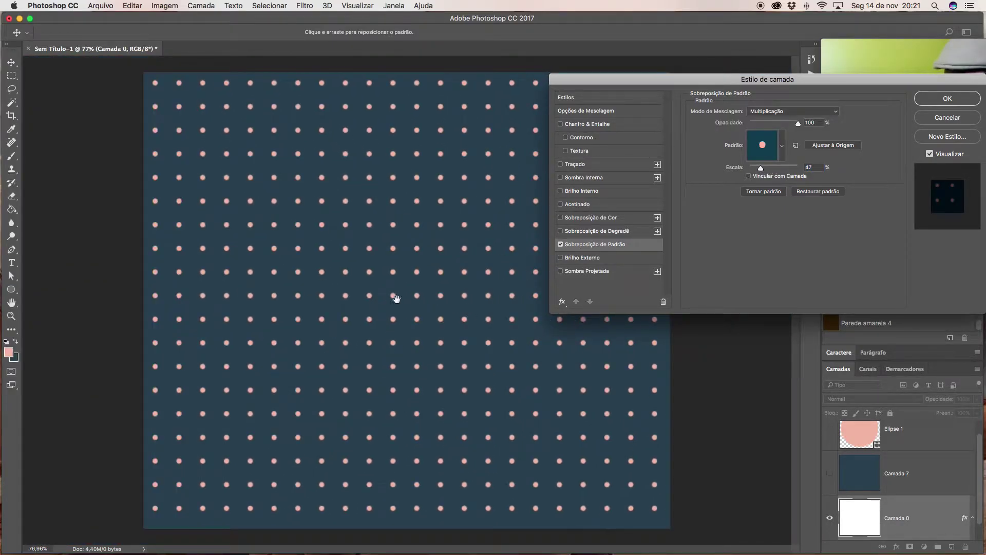
pyautogui.moveTo(762, 171); pyautogui.dragTo(786, 169)
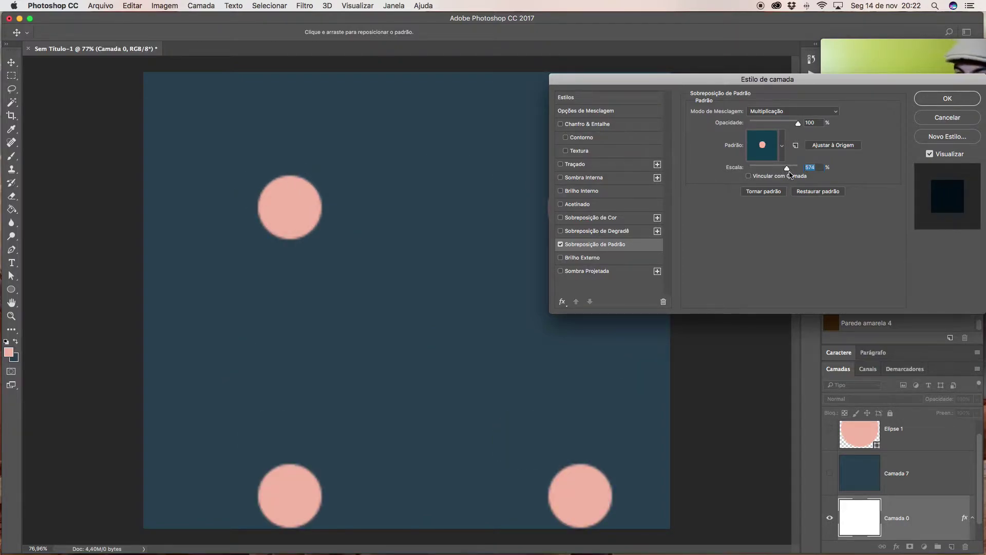
pyautogui.click(762, 168)
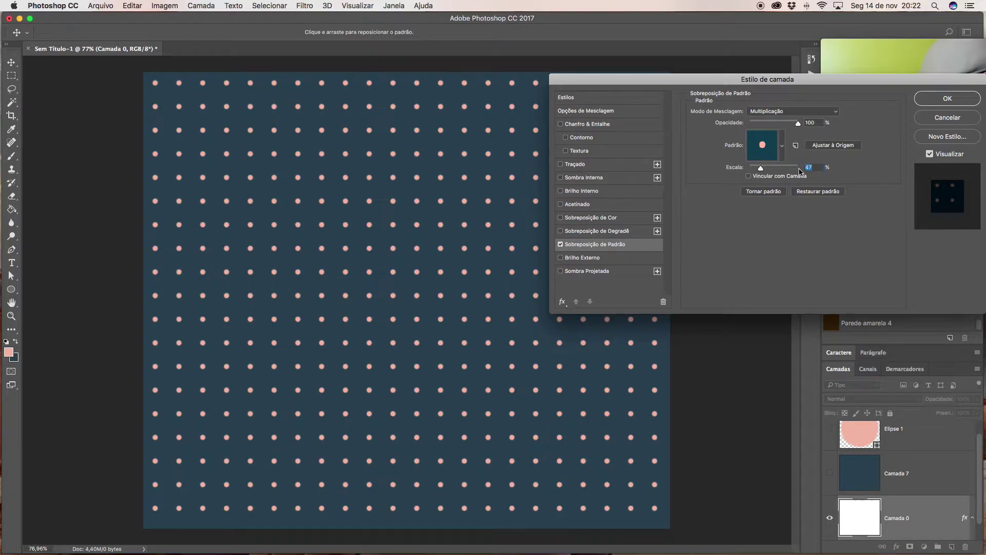
pyautogui.write('100')
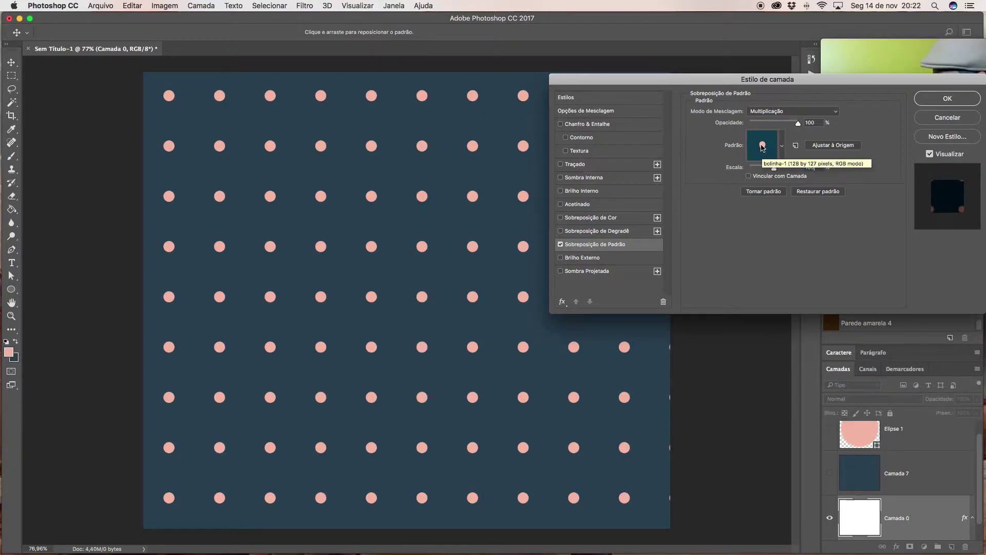
# Set the pattern overlay's blend mode to Sobrepor and lower its opacity to about 70%
pyautogui.click(769, 122)
pyautogui.moveTo(769, 123); pyautogui.dragTo(791, 124)
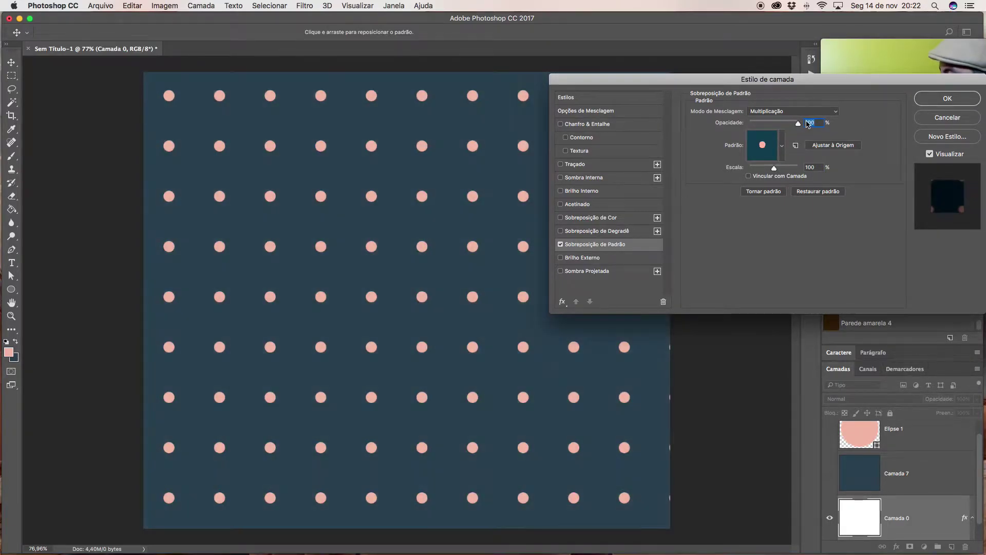
pyautogui.click(806, 112)
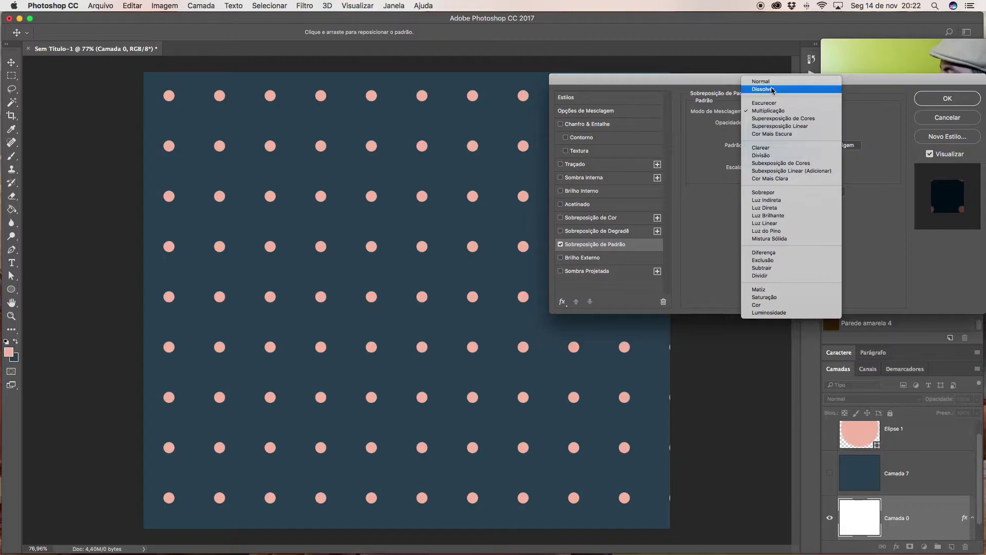
pyautogui.click(776, 192)
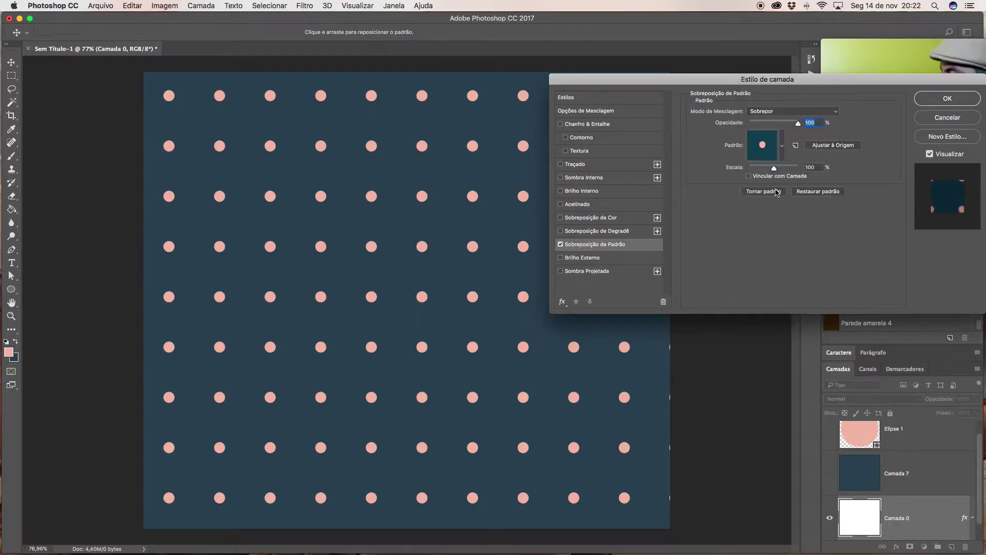
pyautogui.moveTo(789, 124); pyautogui.dragTo(783, 125)
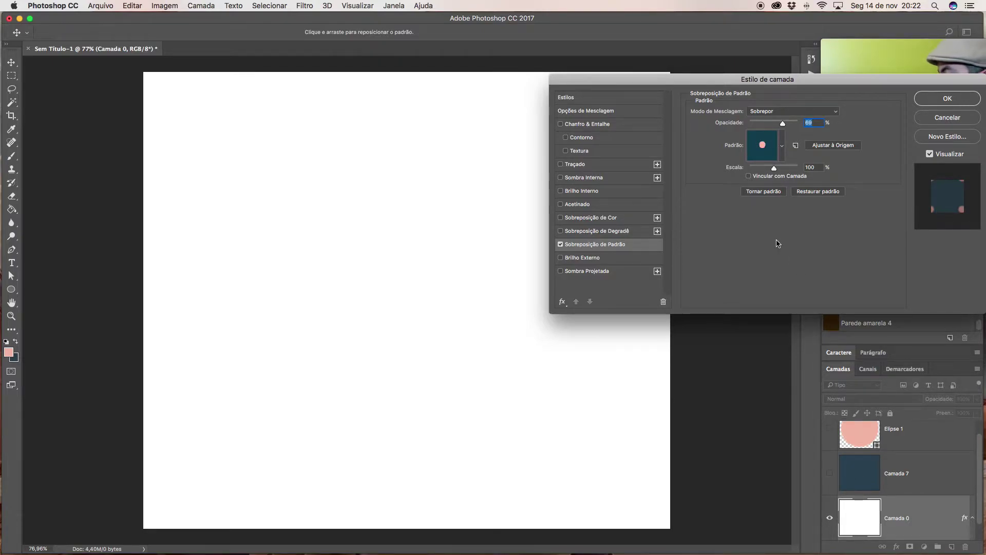
# Try the Luz Direta blend mode on the pattern overlay and switch it to Luz Brilhante
pyautogui.click(784, 112)
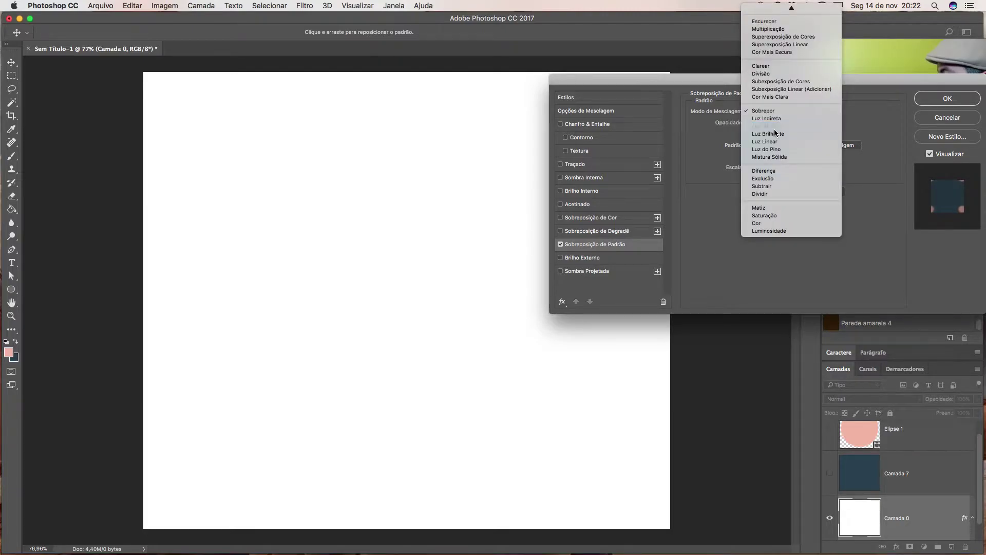
pyautogui.click(776, 127)
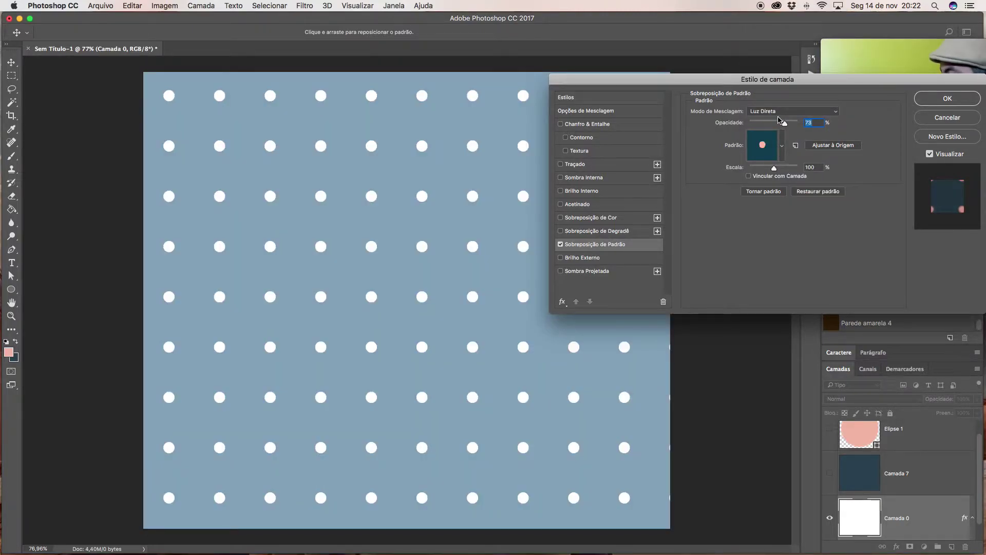
pyautogui.click(780, 112)
pyautogui.click(779, 120)
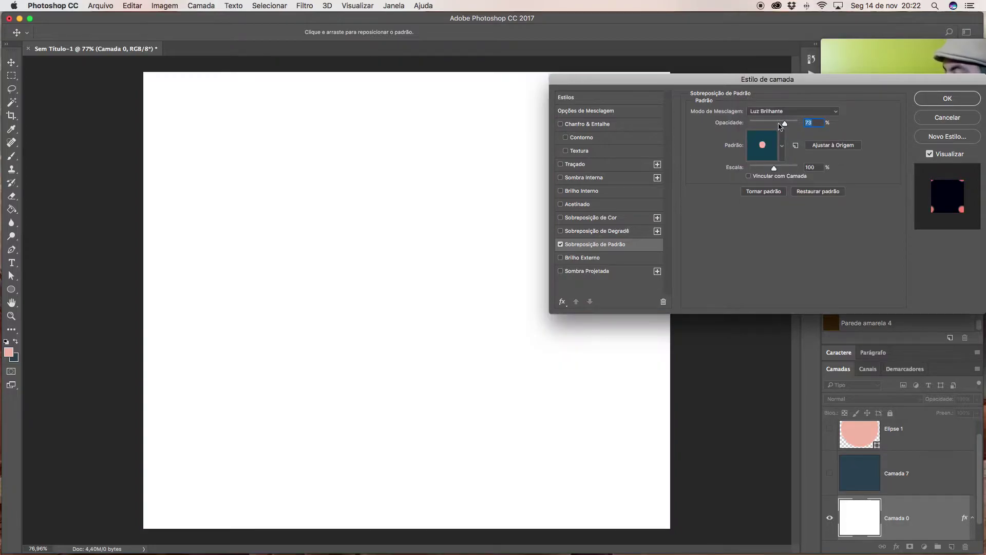
# Try the Superexposição de Cores blend mode, set the pattern overlay to Normal at 100% opacity, and apply the layer style
pyautogui.click(784, 111)
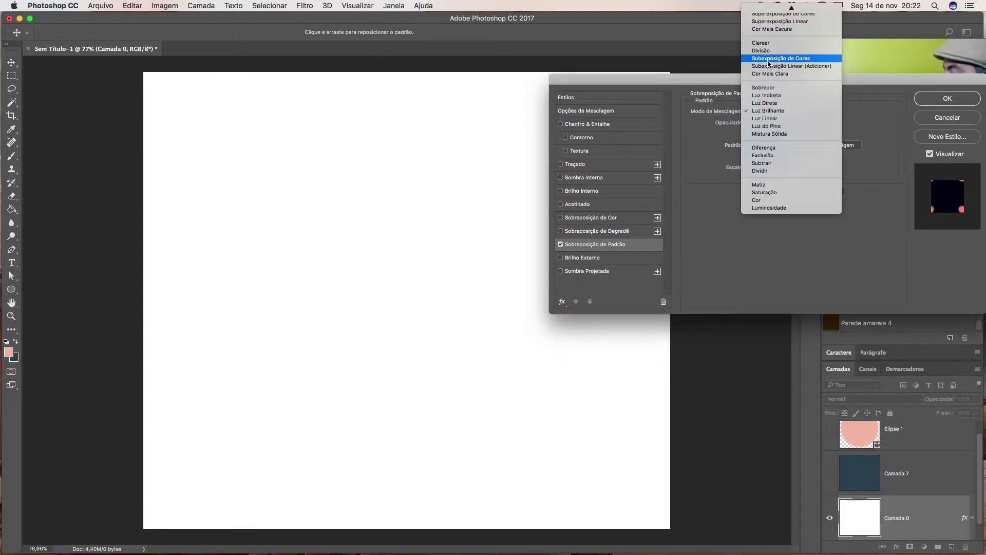
pyautogui.click(783, 49)
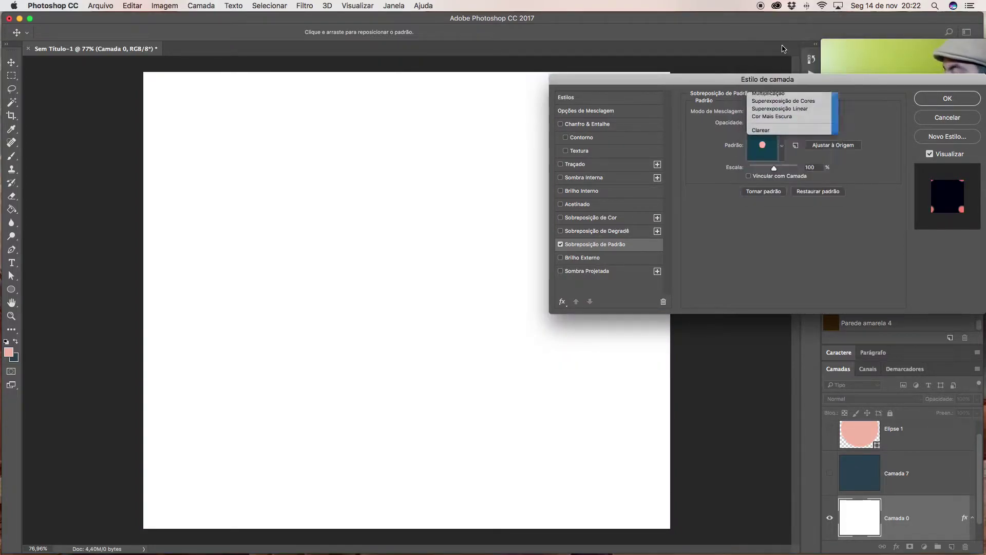
pyautogui.click(784, 111)
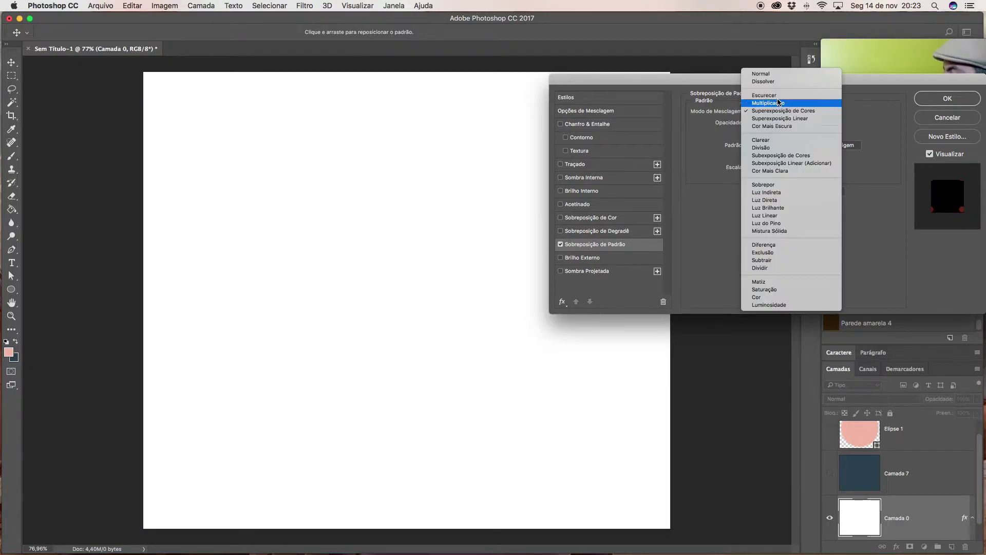
pyautogui.click(761, 74)
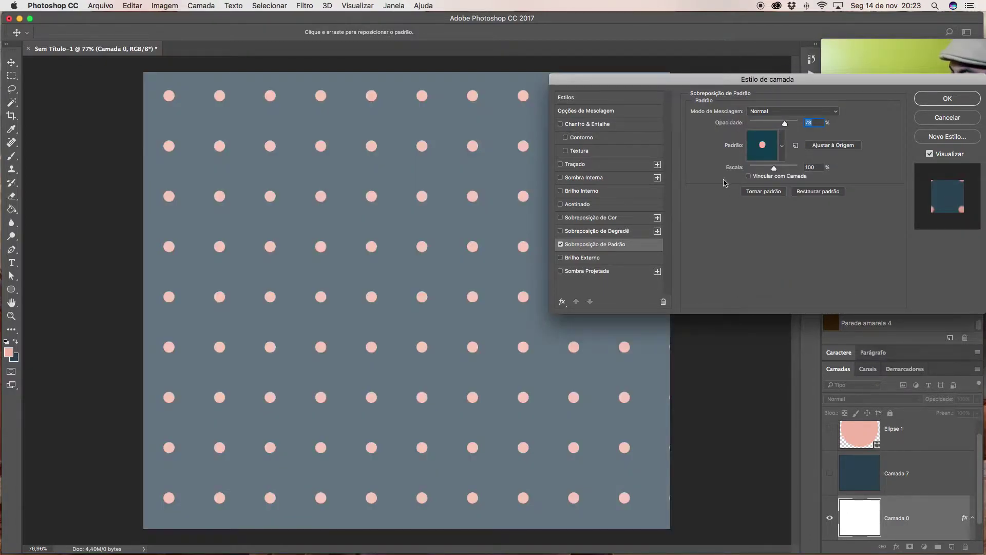
pyautogui.moveTo(784, 124); pyautogui.dragTo(808, 125)
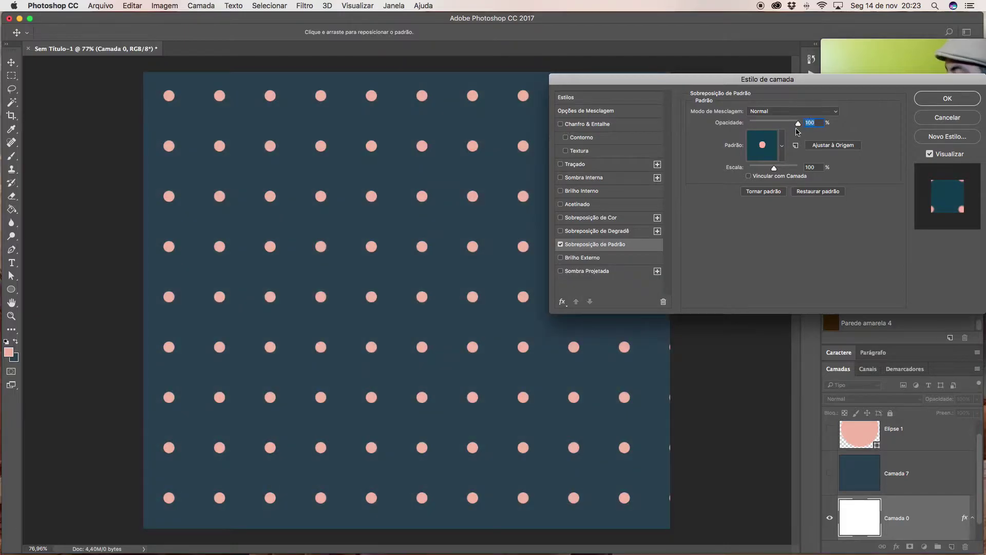
pyautogui.click(938, 103)
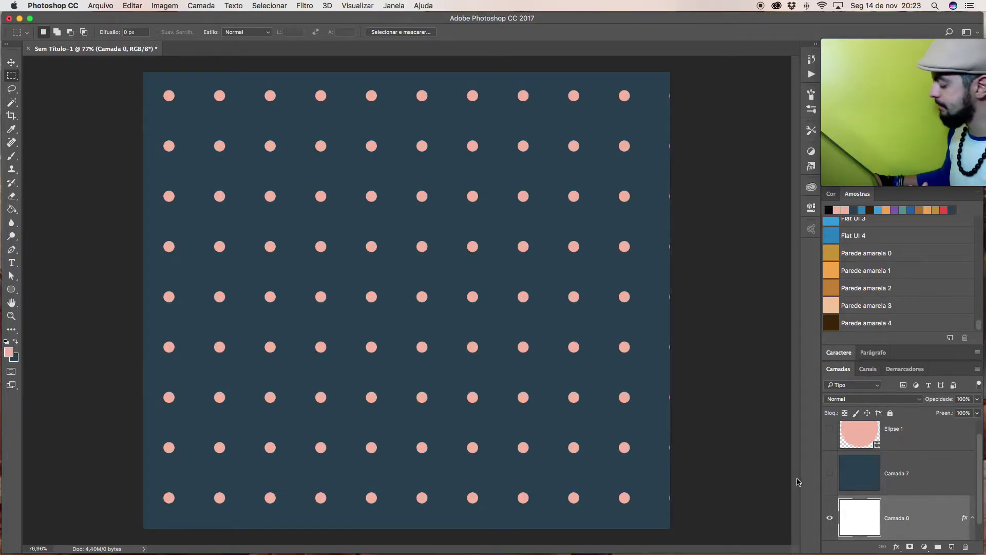
# Show only the Elipse 1 layer and change the circle's fill color from pink to a strong orange-red
pyautogui.click(830, 517)
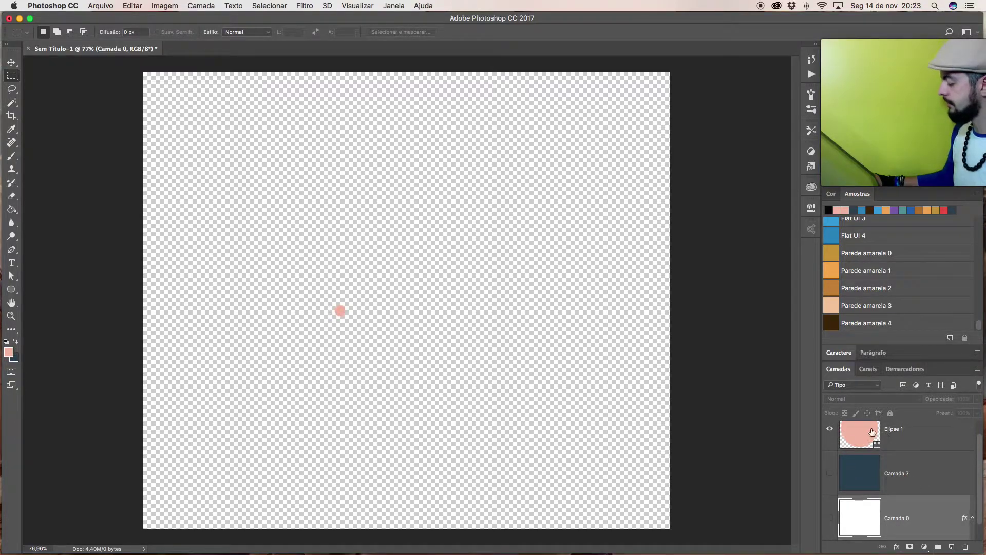
pyautogui.doubleClick(872, 431)
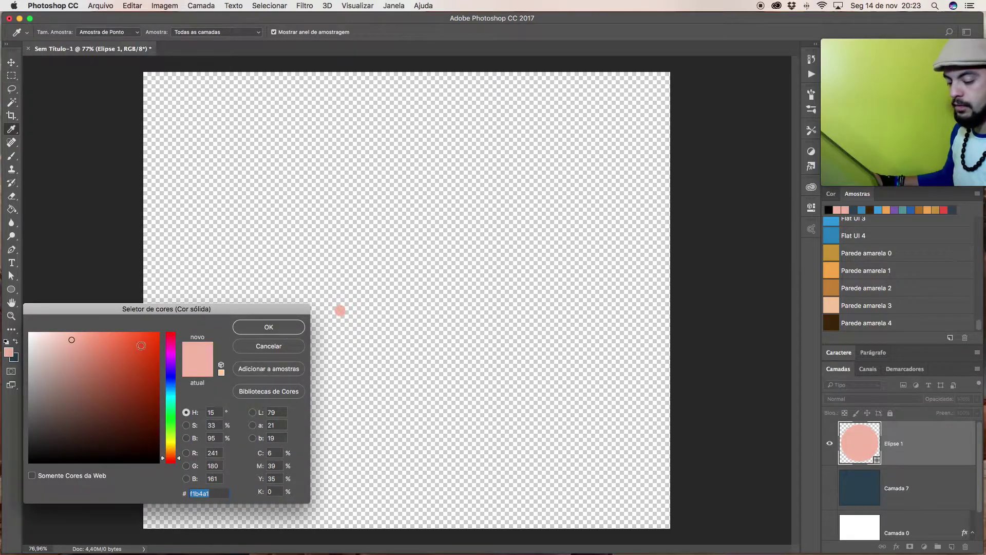
pyautogui.click(140, 344)
pyautogui.click(283, 329)
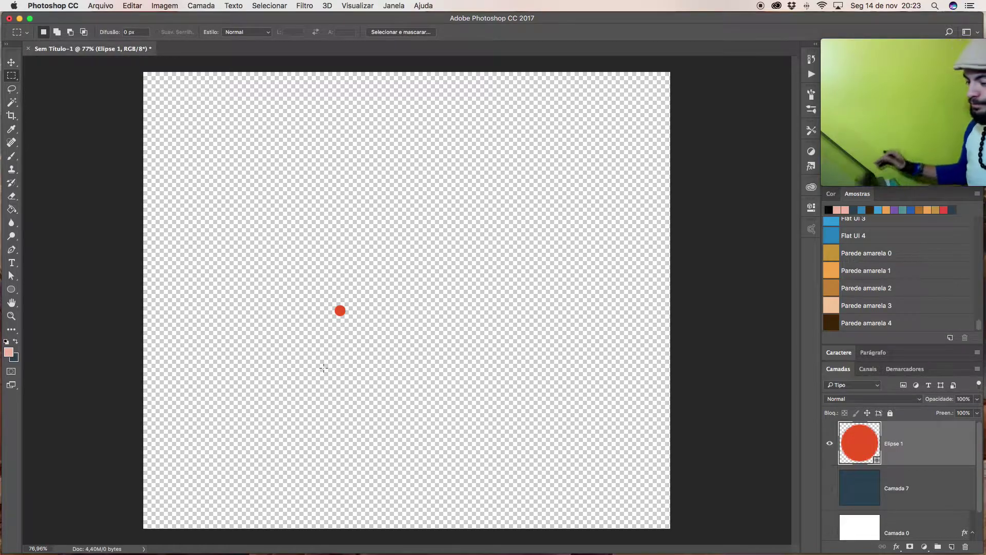
# Make a rectangular selection around the orange-red circle and trim it close to the circle's upper and lower edges
pyautogui.moveTo(336, 310); pyautogui.dragTo(433, 307)
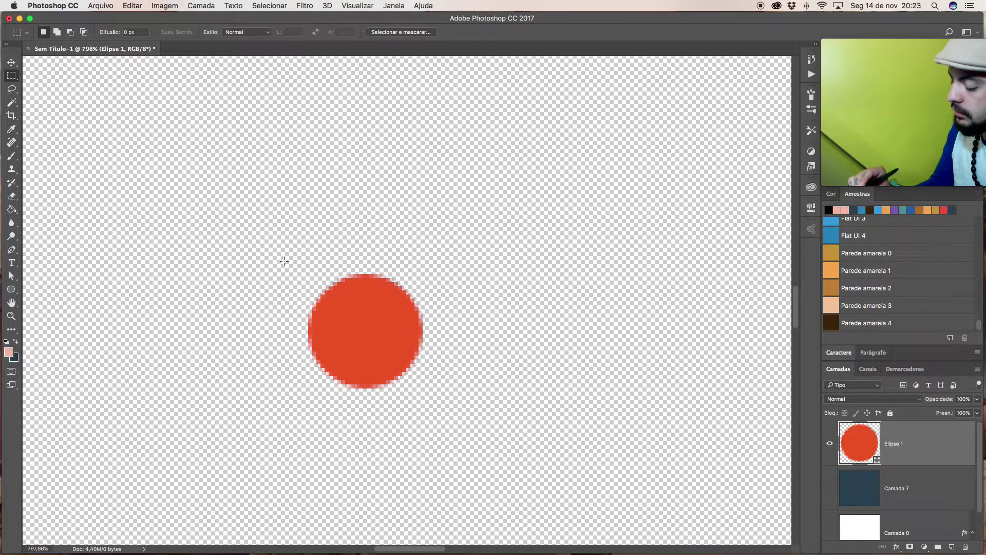
pyautogui.moveTo(255, 257); pyautogui.dragTo(427, 399)
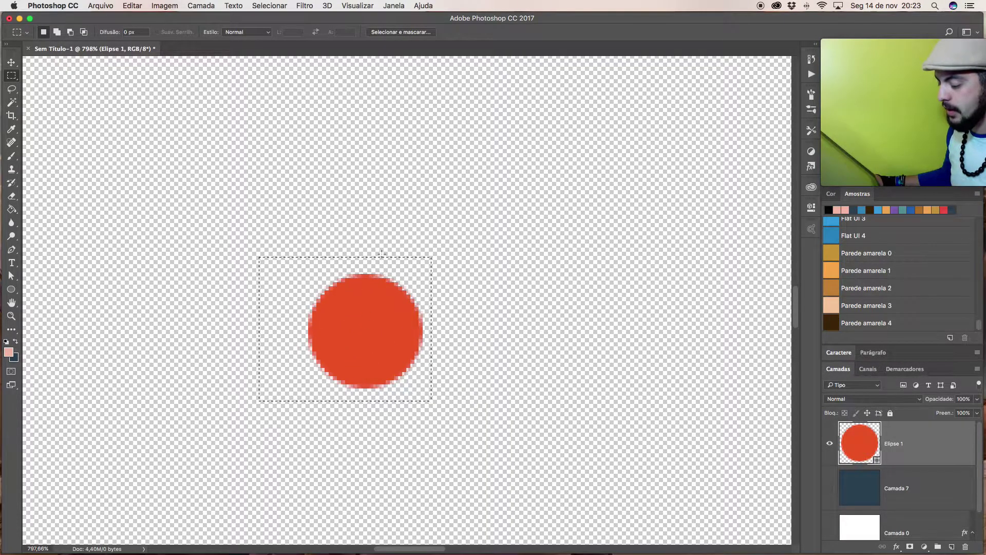
pyautogui.moveTo(247, 241); pyautogui.dragTo(452, 267)
pyautogui.moveTo(452, 416); pyautogui.dragTo(239, 395)
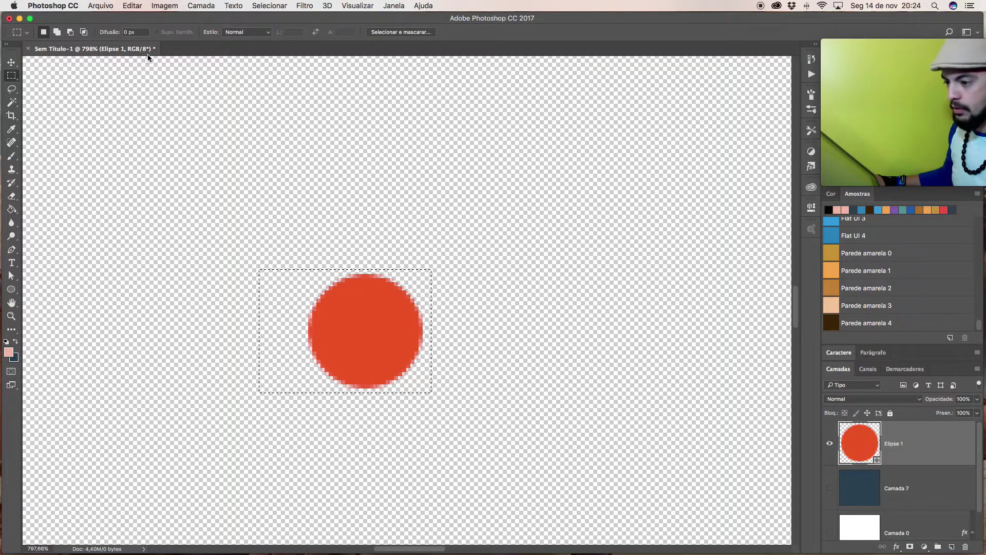
# Define the selected circle on transparency as a pattern named bolinha-2 and clear the selection
pyautogui.click(133, 6)
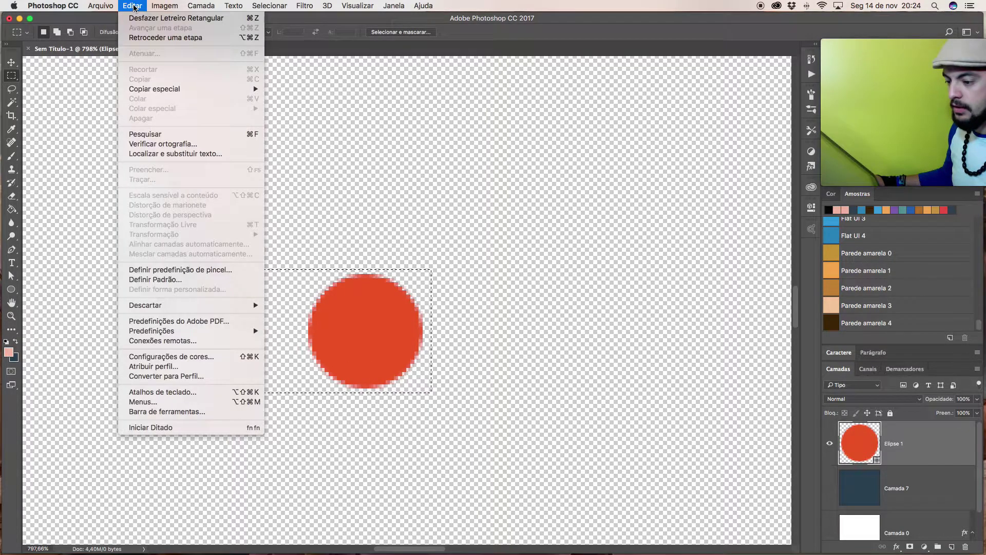
pyautogui.click(168, 279)
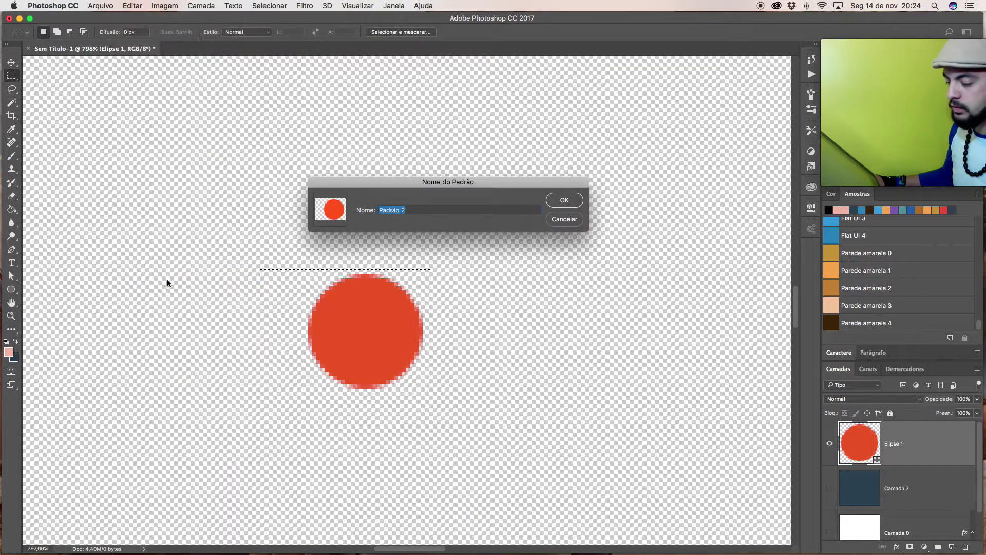
pyautogui.write('bolinha-2')
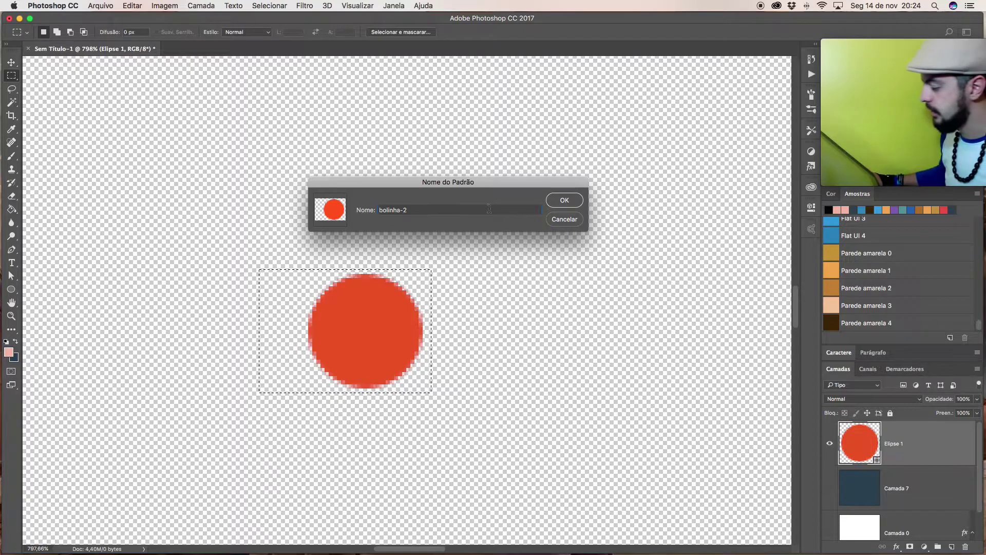
pyautogui.click(564, 205)
pyautogui.press('super+d')
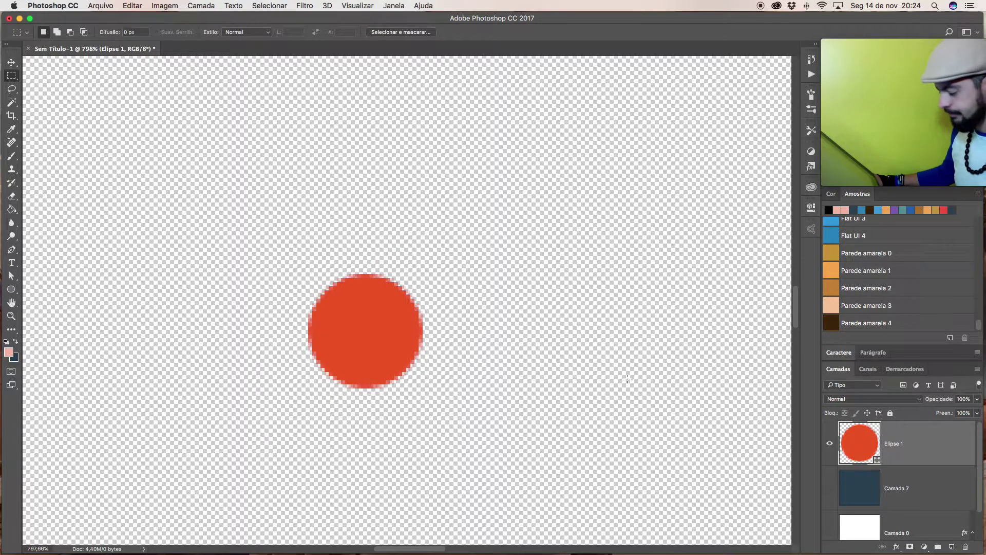
# Hide Elipse 1, leave Camada 7 hidden, and show Camada 0 fitted to the screen
pyautogui.click(830, 445)
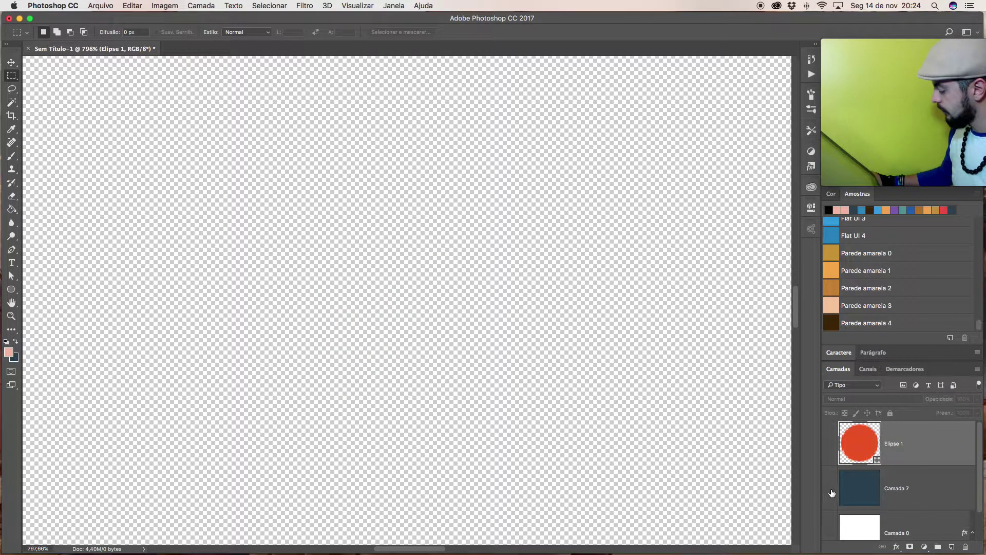
pyautogui.click(830, 490)
pyautogui.scroll(-2, 909, 490)
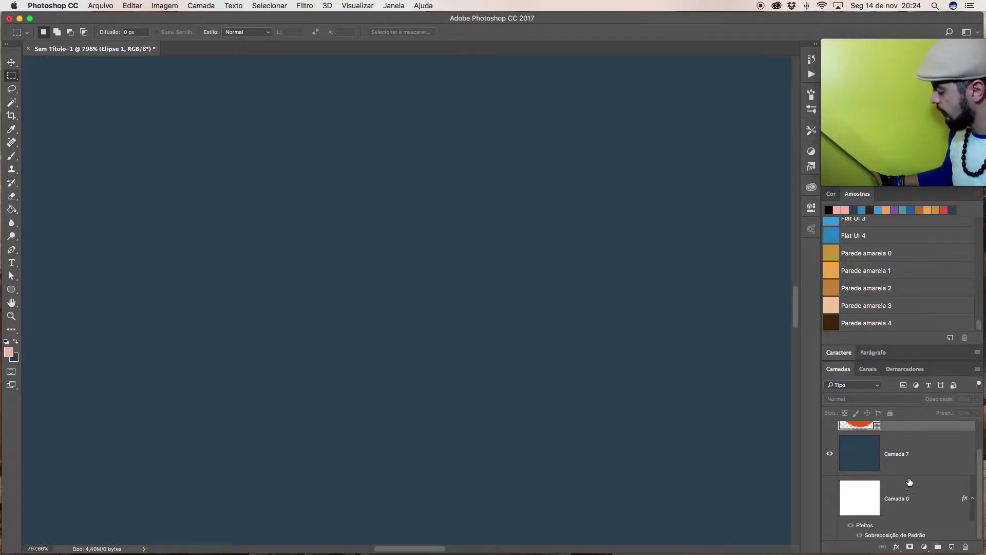
pyautogui.click(828, 456)
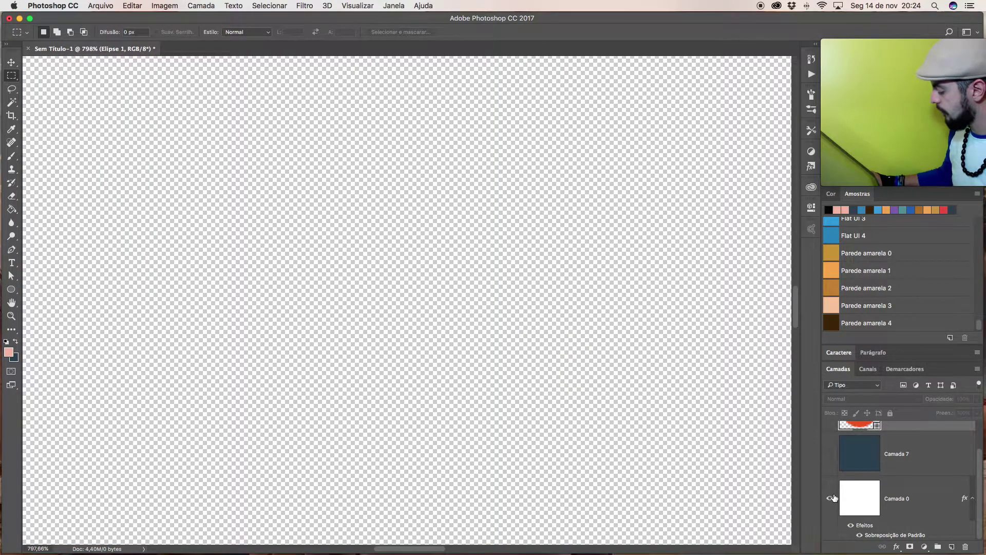
pyautogui.click(830, 498)
pyautogui.rightClick(697, 389)
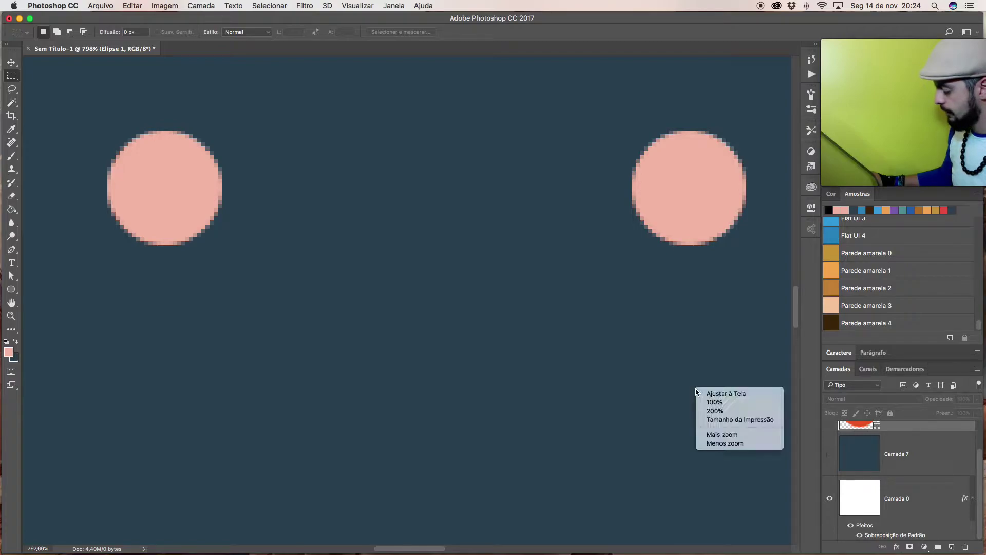
pyautogui.rightClick(704, 396)
pyautogui.click(721, 401)
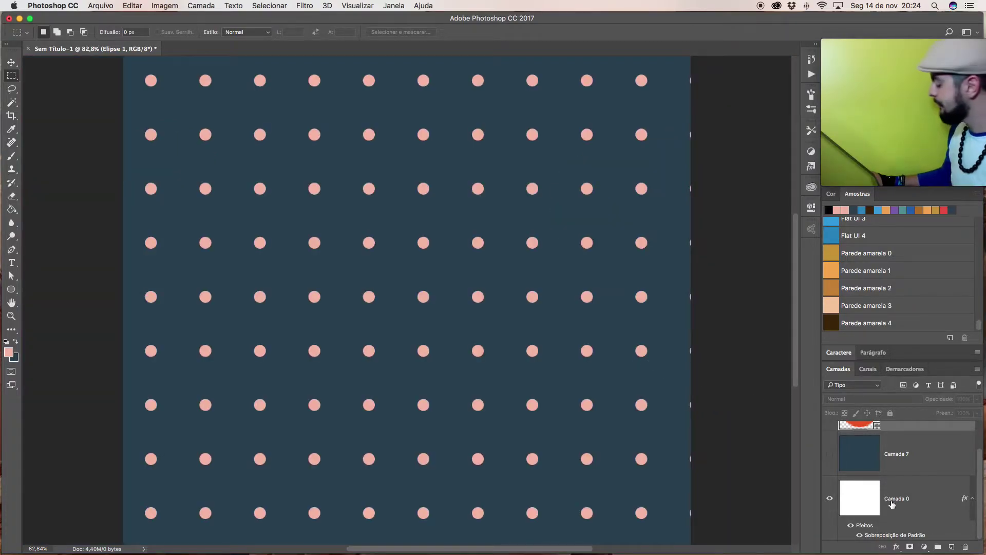
# Try the bolinha-2 pattern in Camada 0's pattern overlay
pyautogui.doubleClick(890, 527)
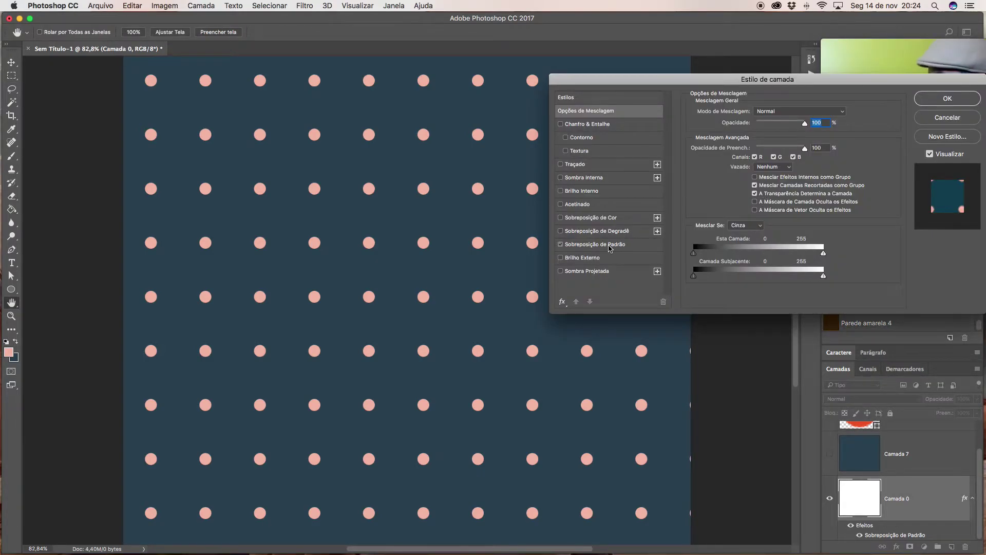
pyautogui.click(610, 245)
pyautogui.click(782, 149)
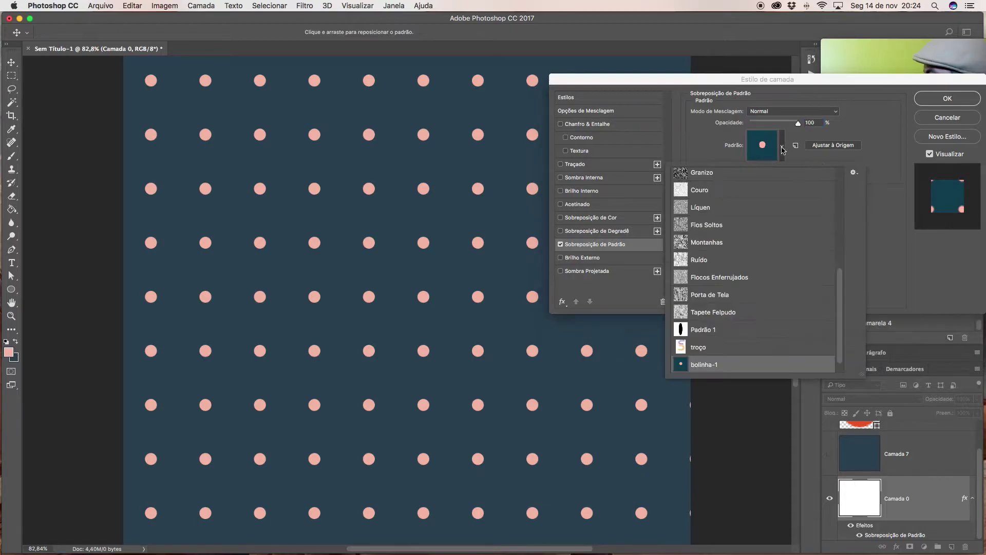
pyautogui.scroll(-1, 771, 263)
pyautogui.click(747, 364)
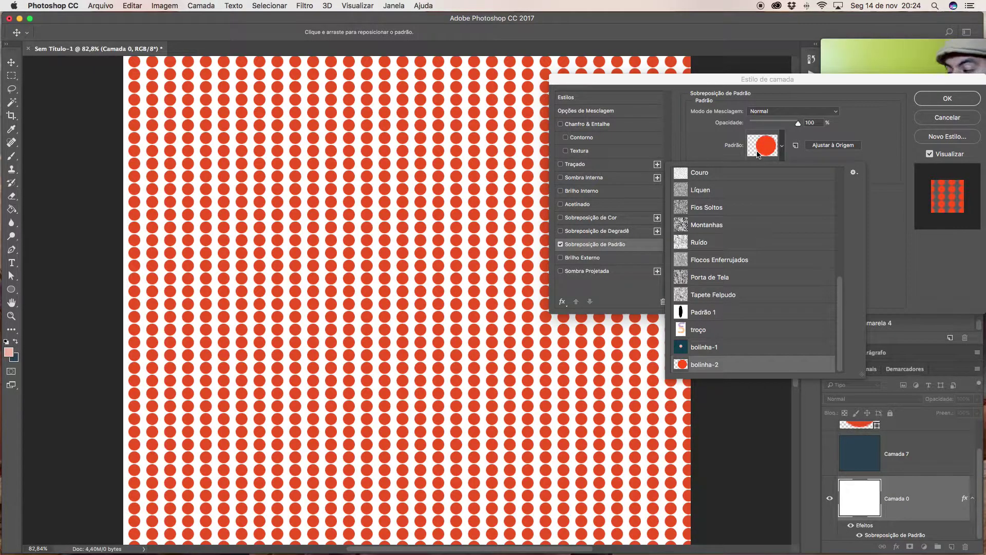
pyautogui.click(804, 160)
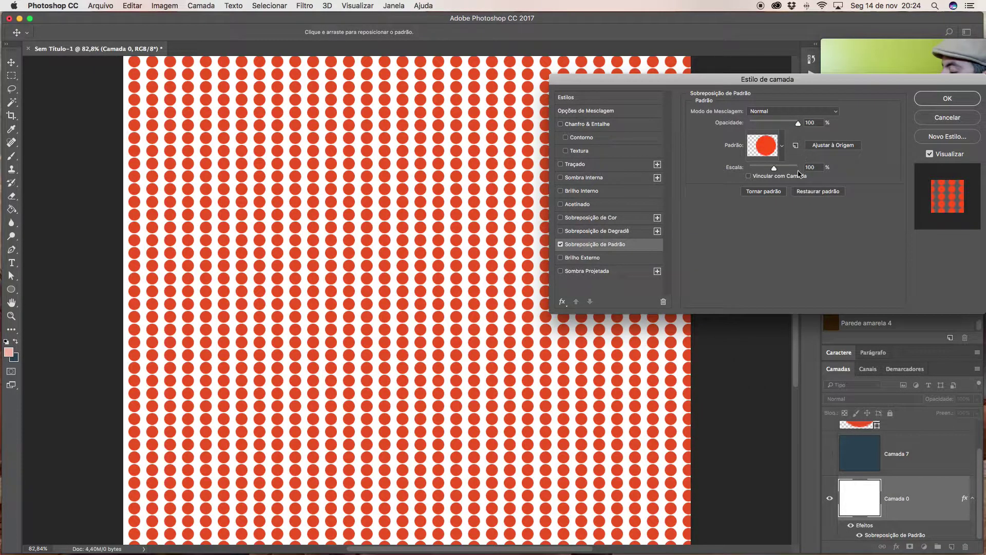
# Try pattern overlay scales of 43% and 57%, and cancel the layer style changes
pyautogui.moveTo(774, 169); pyautogui.dragTo(760, 171)
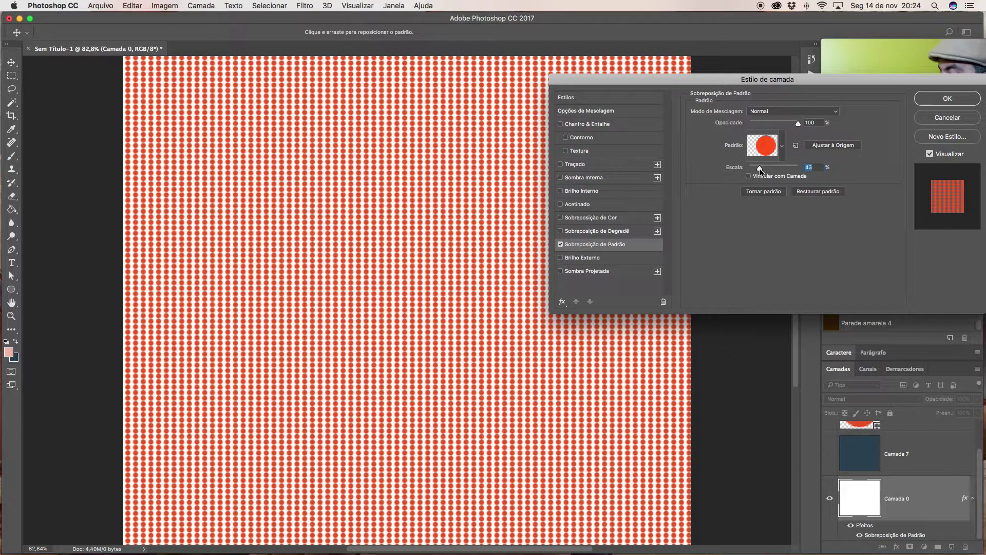
pyautogui.moveTo(760, 170)
pyautogui.mouseDown()
pyautogui.moveTo(781, 170)
pyautogui.moveTo(764, 169)
pyautogui.mouseUp()
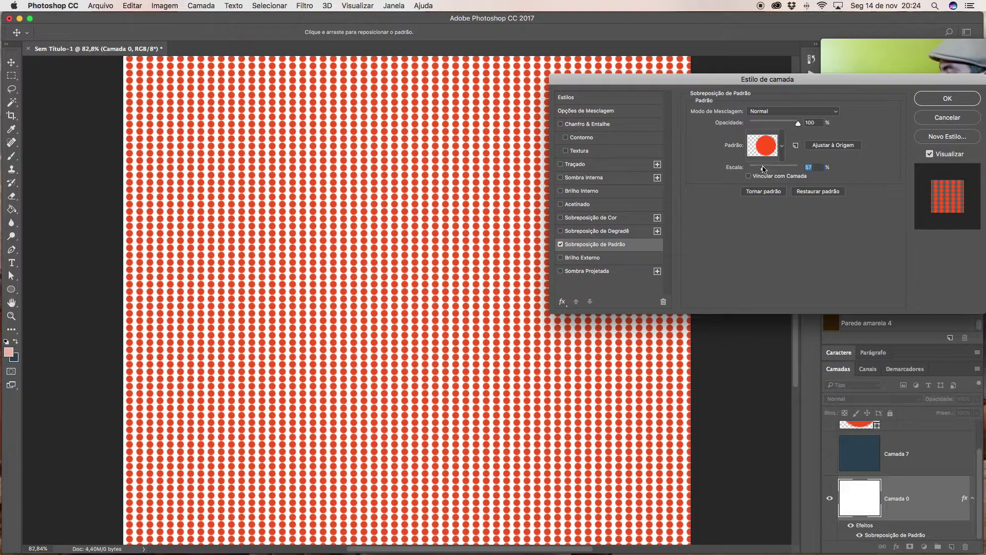
pyautogui.click(944, 118)
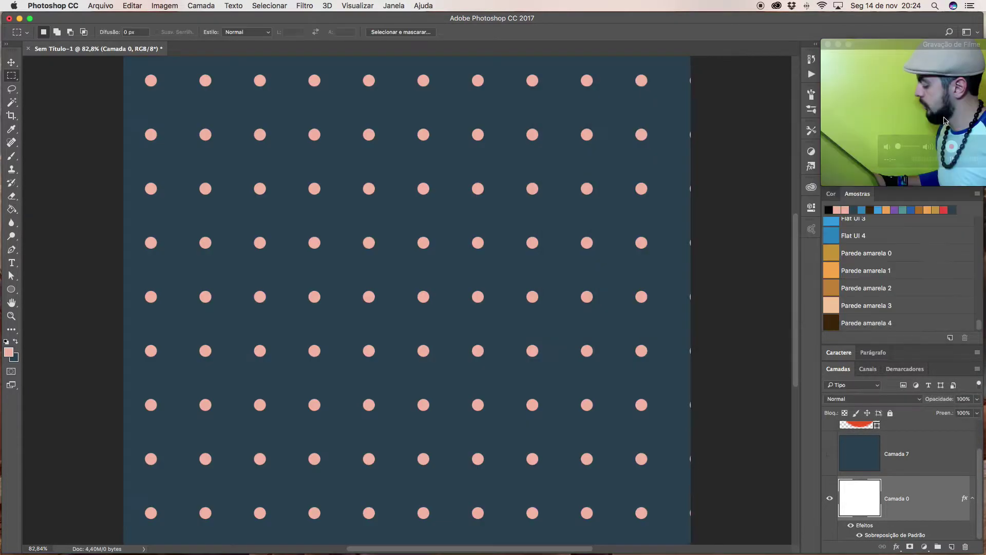
# Hide Camada 0 and make a small square selection near the middle of the empty canvas
pyautogui.click(828, 501)
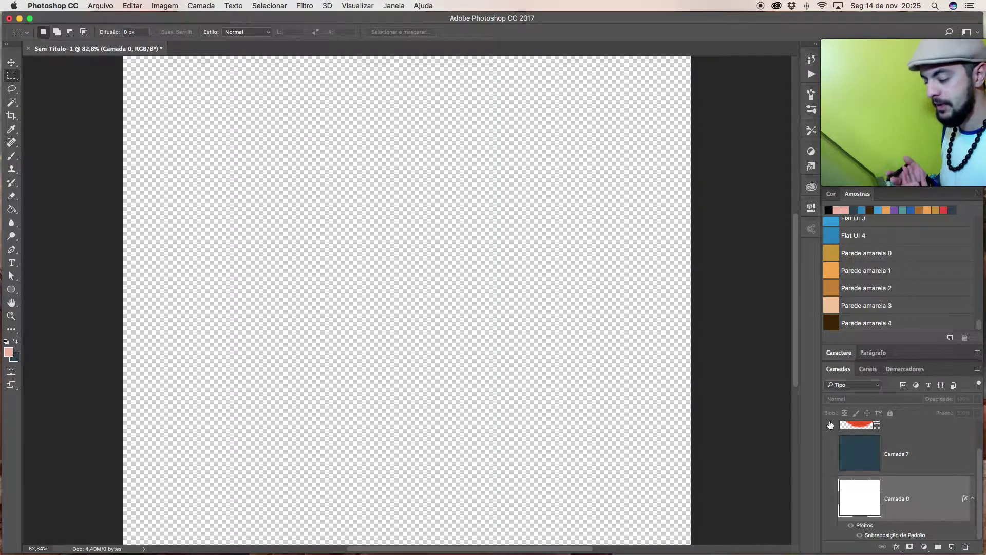
pyautogui.moveTo(353, 277); pyautogui.dragTo(391, 318)
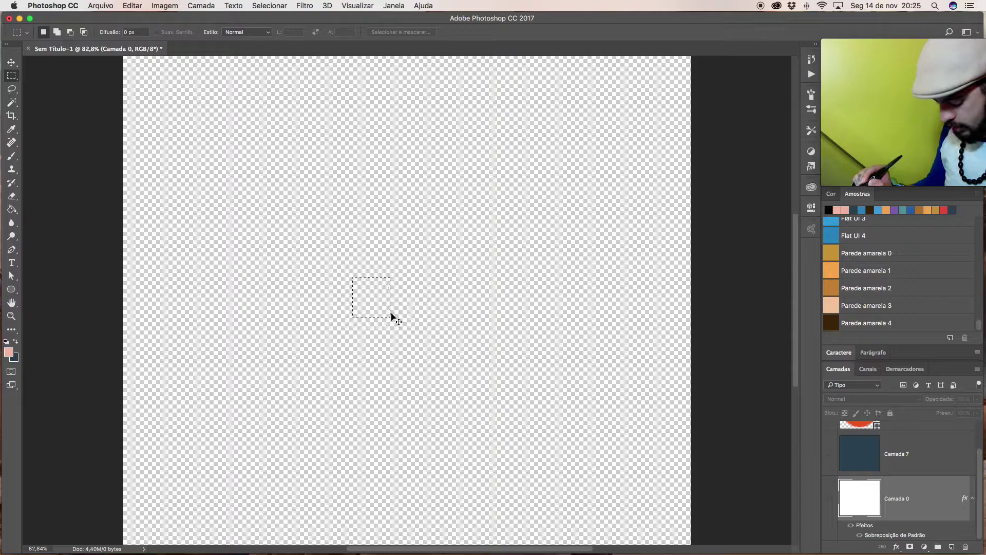
pyautogui.moveTo(365, 285); pyautogui.dragTo(402, 318)
pyautogui.scroll(5, 380, 301)
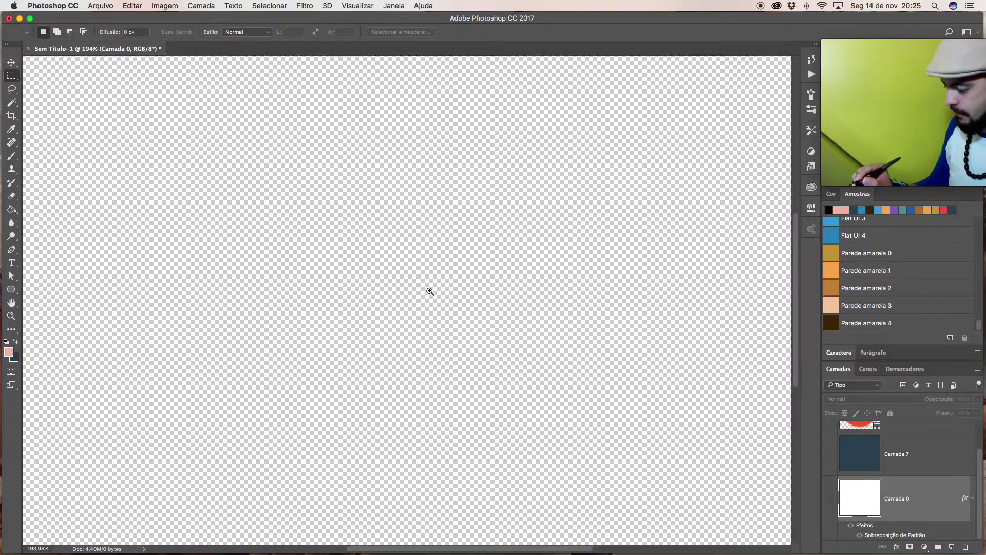
pyautogui.scroll(4, 440, 291)
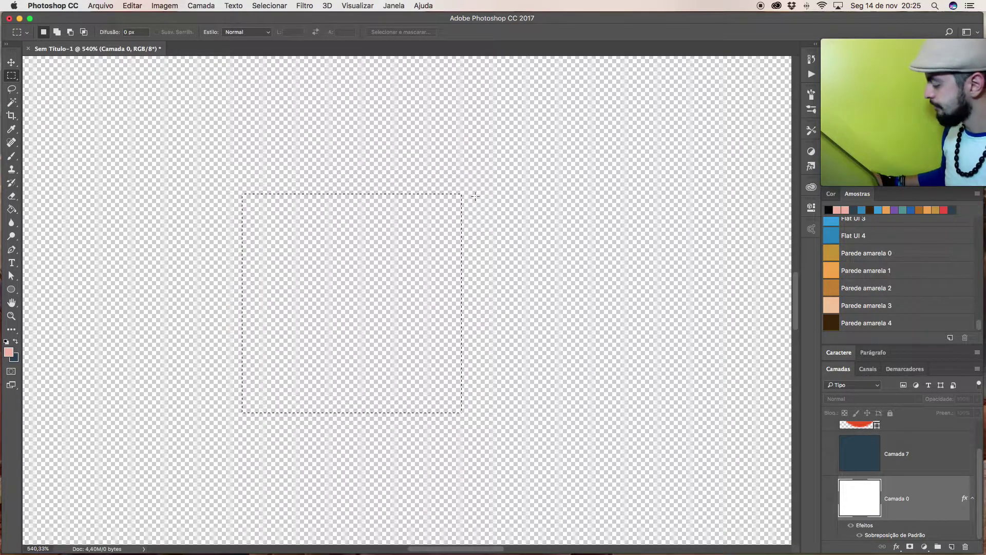
# Add a new layer above Camada 0 and turn off pen-pressure size control for the brush
pyautogui.press('b')
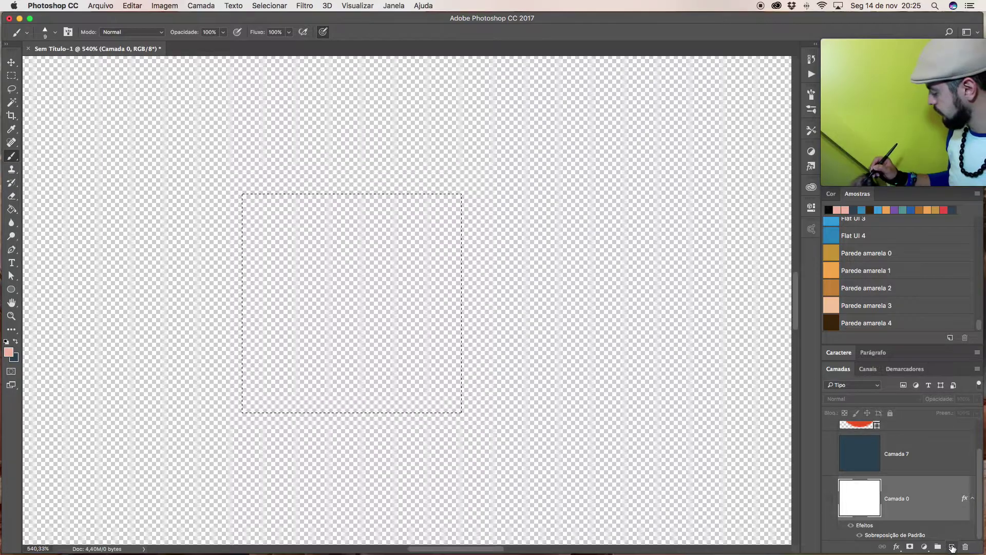
pyautogui.click(951, 546)
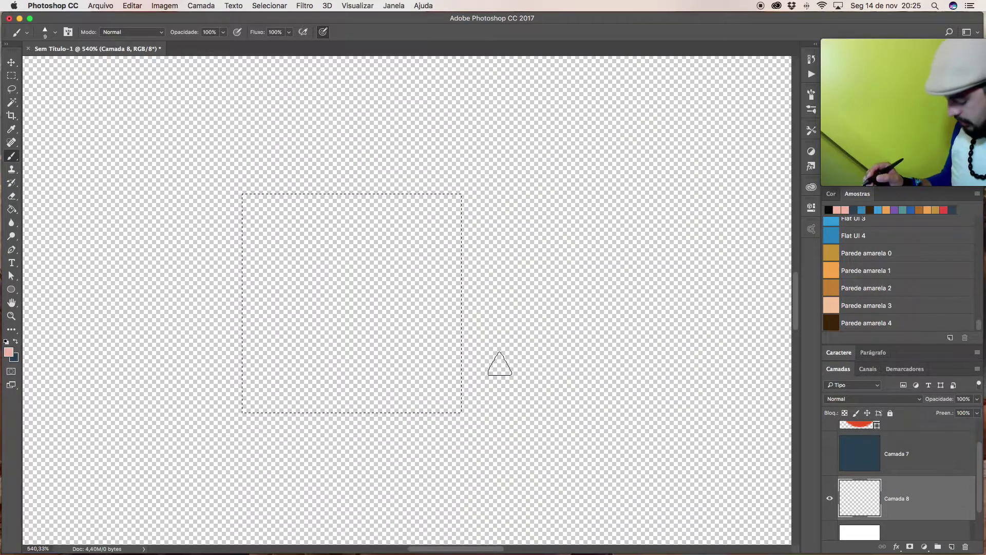
pyautogui.moveTo(429, 325); pyautogui.dragTo(372, 407)
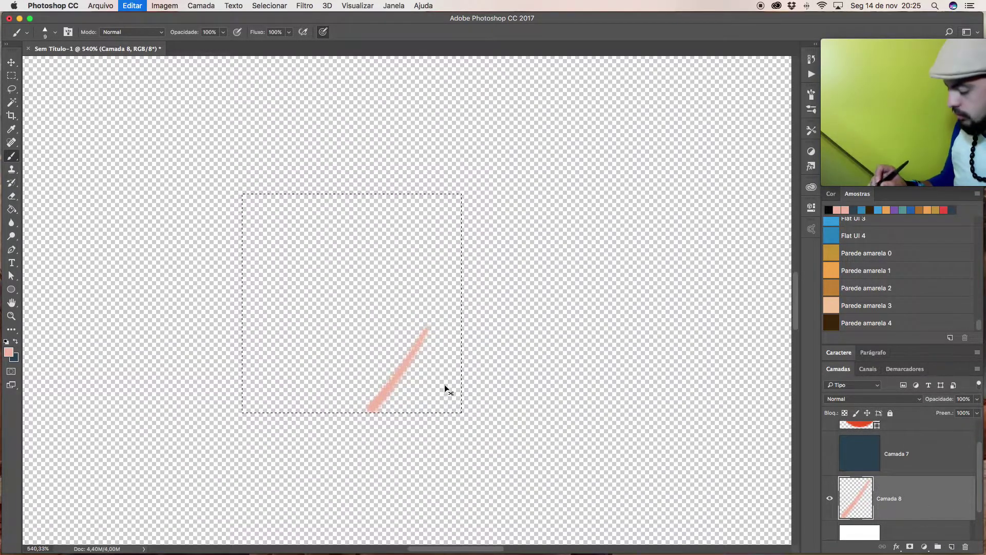
pyautogui.press('super+z')
pyautogui.click(323, 32)
pyautogui.moveTo(440, 190); pyautogui.dragTo(231, 427)
pyautogui.press('super+z')
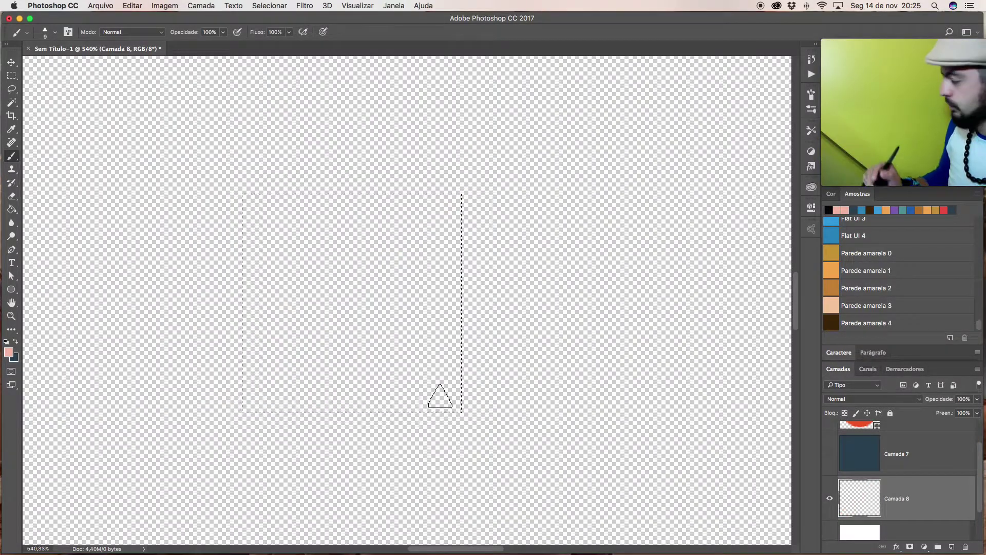
# Paint a straight diagonal line in Flat UI 4 blue from the selection's lower-left corner to its upper-right corner
pyautogui.click(854, 239)
pyautogui.moveTo(445, 191)
pyautogui.mouseDown()
pyautogui.moveTo(396, 221)
pyautogui.moveTo(187, 454)
pyautogui.mouseUp()
pyautogui.press('super+z')
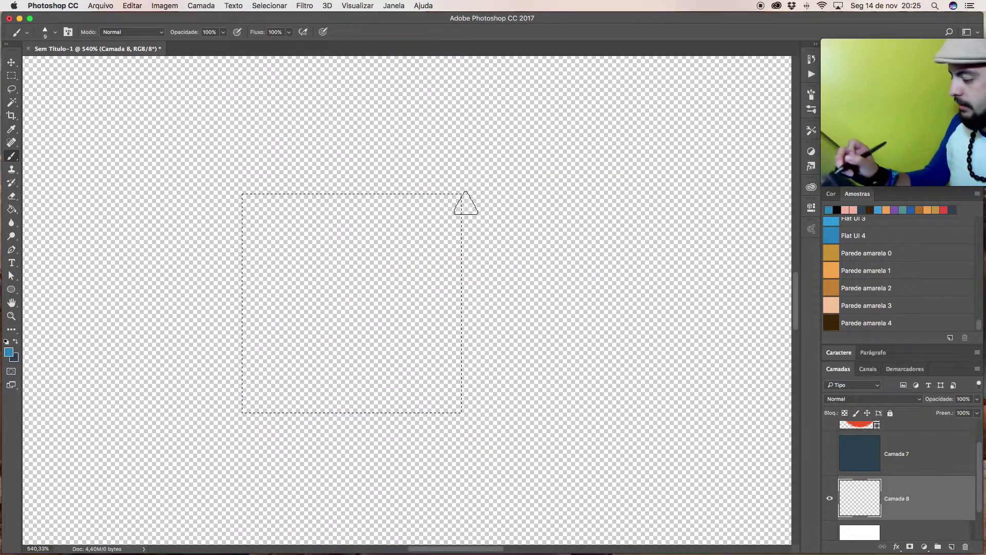
pyautogui.moveTo(464, 189); pyautogui.dragTo(399, 256)
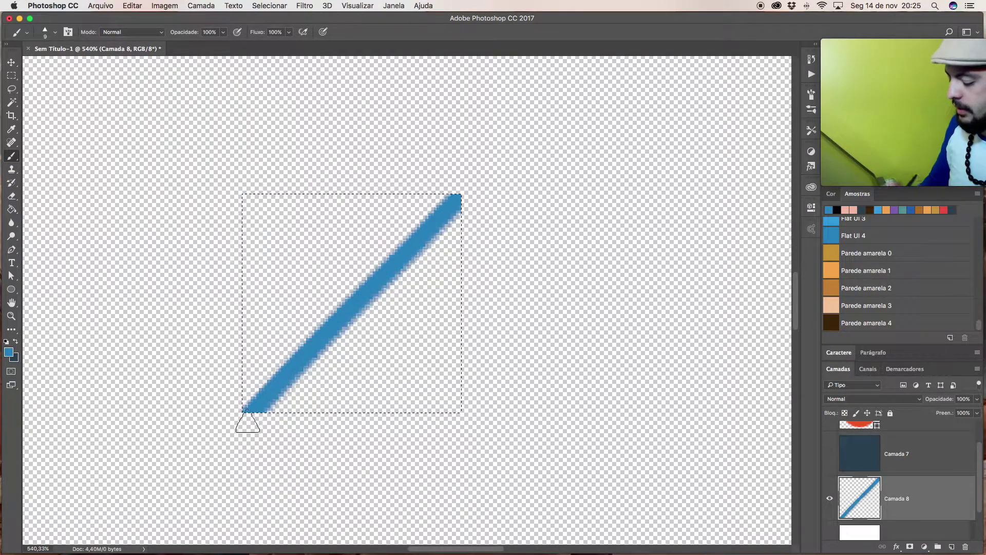
pyautogui.press('super+z')
pyautogui.moveTo(467, 193); pyautogui.dragTo(448, 208)
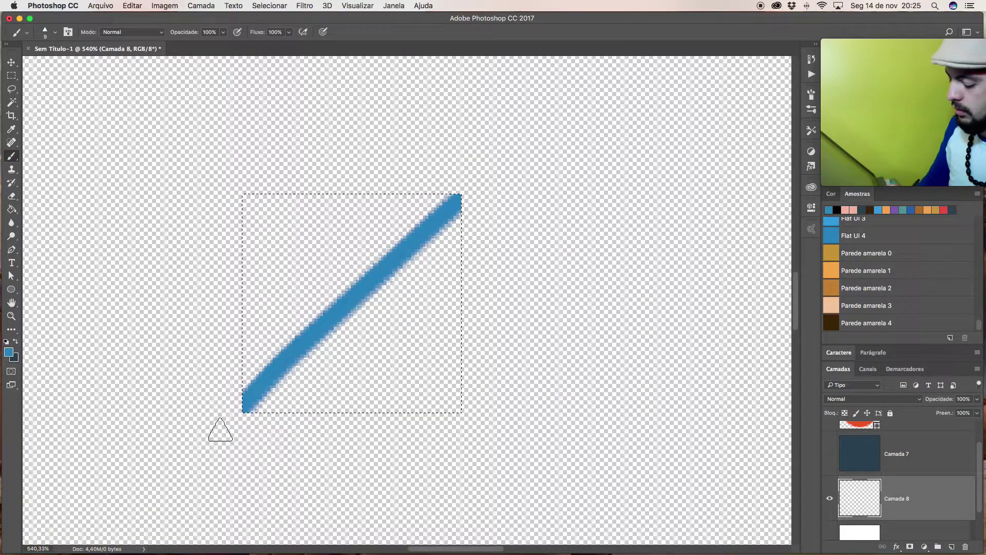
pyautogui.press('super+z')
pyautogui.moveTo(244, 410); pyautogui.dragTo(462, 194)
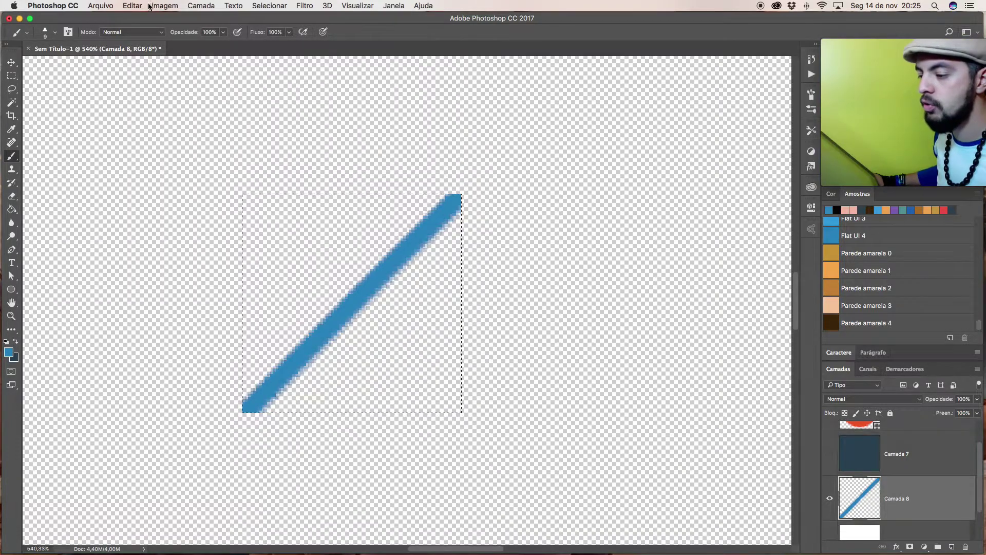
# Define the selected diagonal line as a pattern named diagonal azul
pyautogui.click(132, 6)
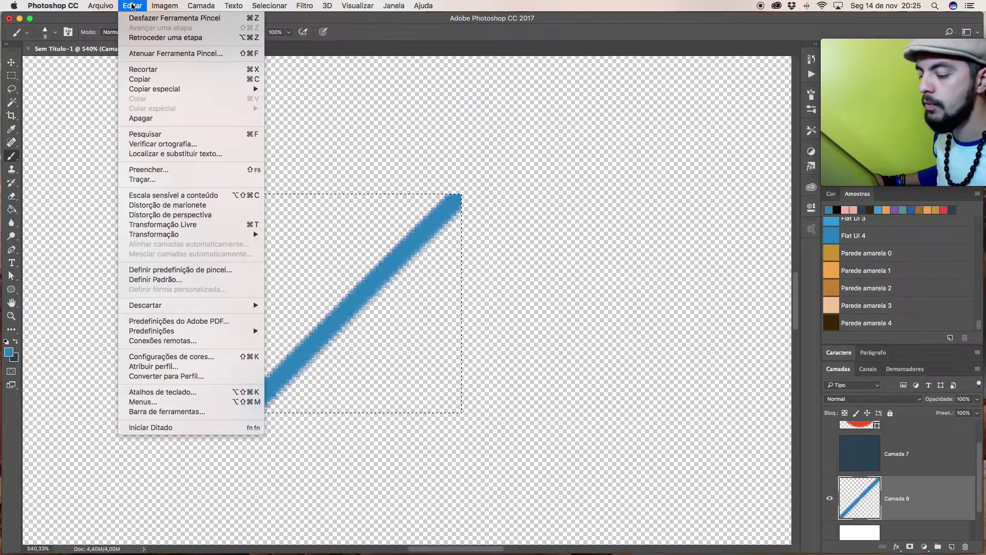
pyautogui.click(184, 279)
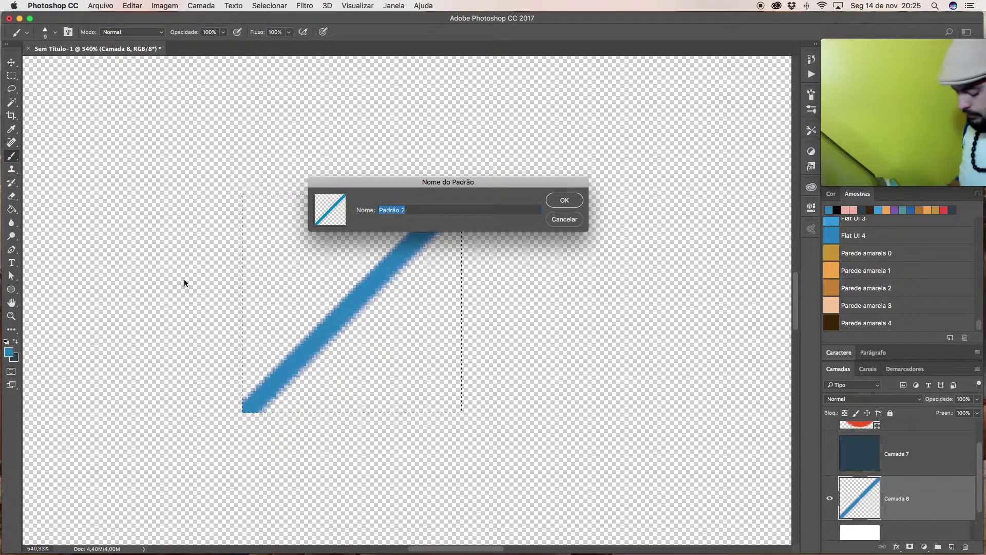
pyautogui.write('diagonal azul')
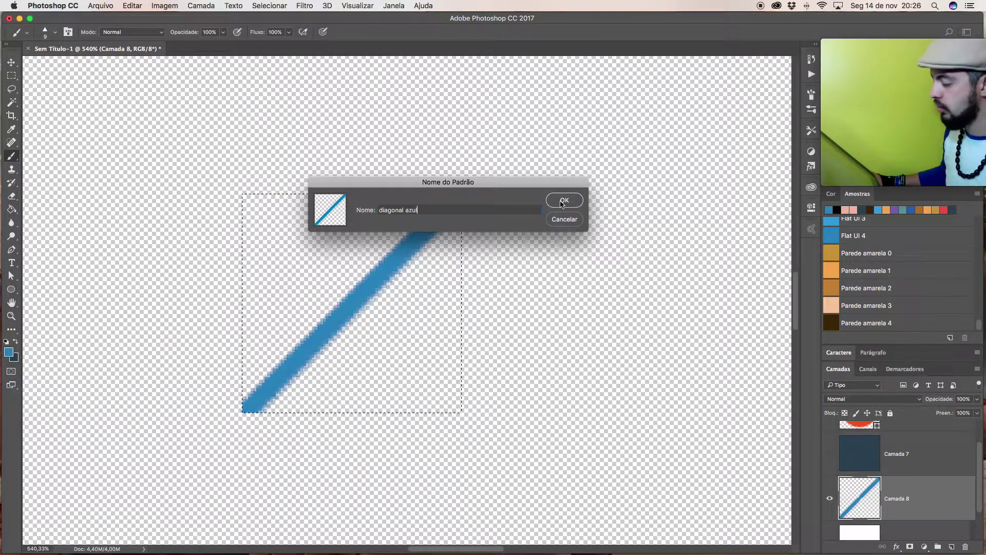
pyautogui.click(564, 201)
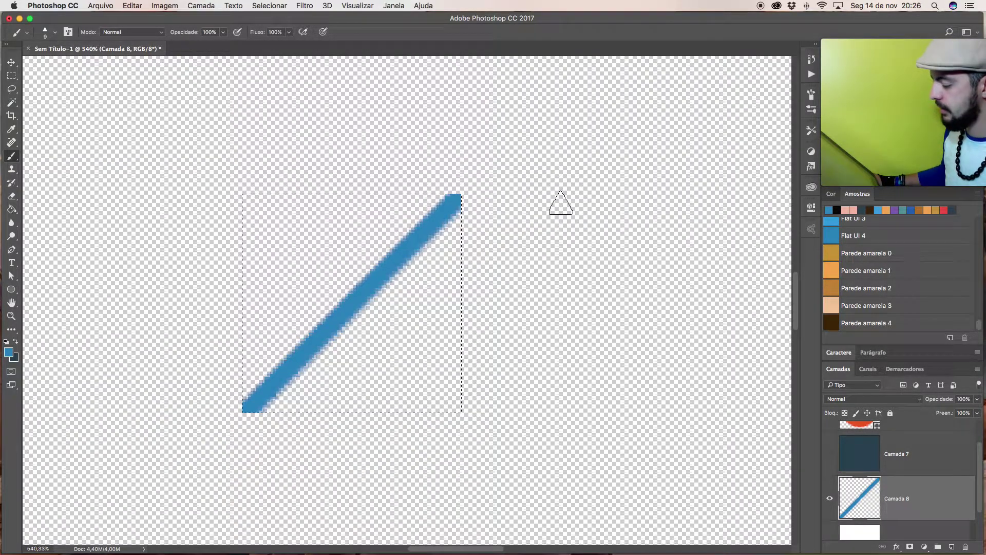
# Clear the selection, hide Camada 8 and show Camada 0 with the whole canvas in view
pyautogui.press('super+d')
pyautogui.click(829, 497)
pyautogui.click(831, 530)
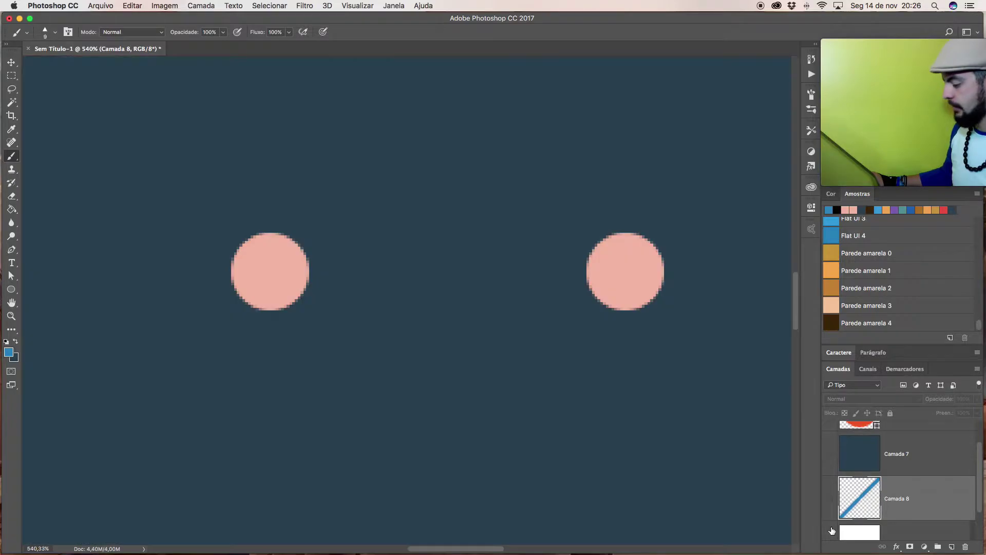
pyautogui.moveTo(622, 344); pyautogui.dragTo(541, 346)
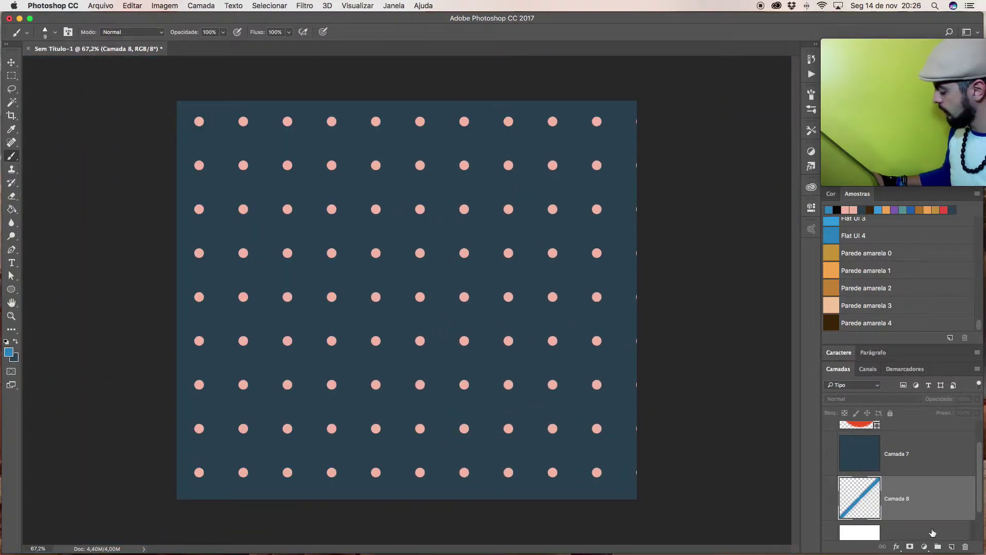
# Rename the Camada 0 layer as fundo
pyautogui.doubleClick(922, 531)
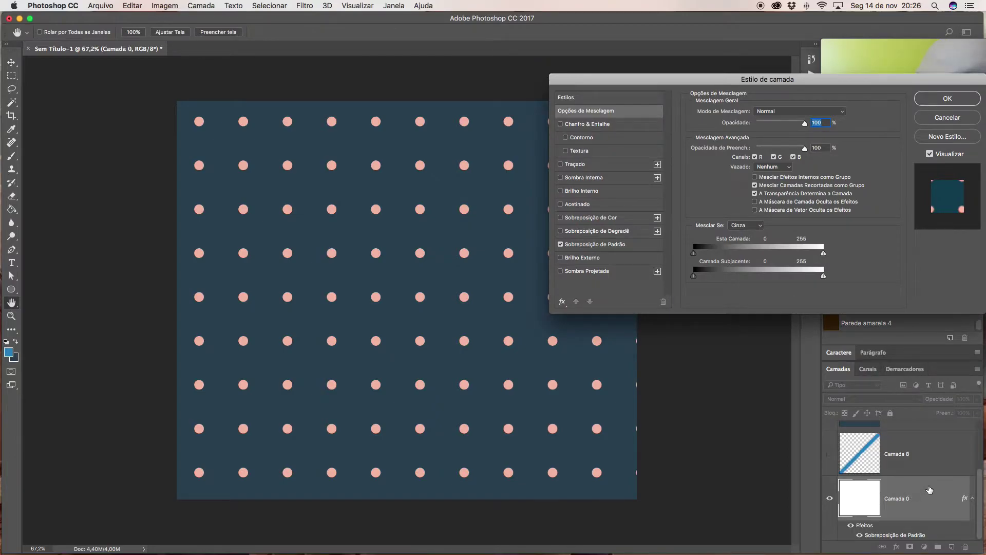
pyautogui.click(940, 122)
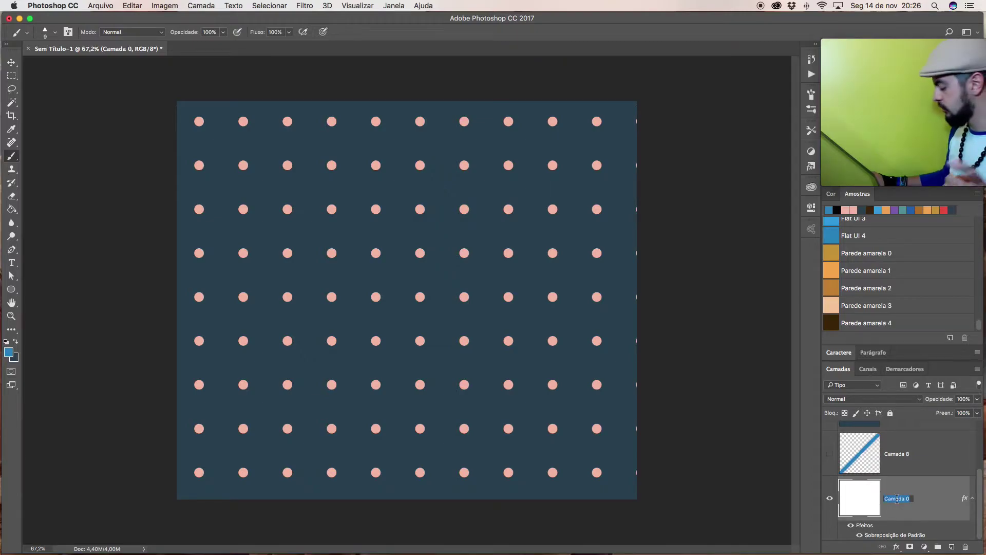
pyautogui.write('fundo')
pyautogui.press('Return')
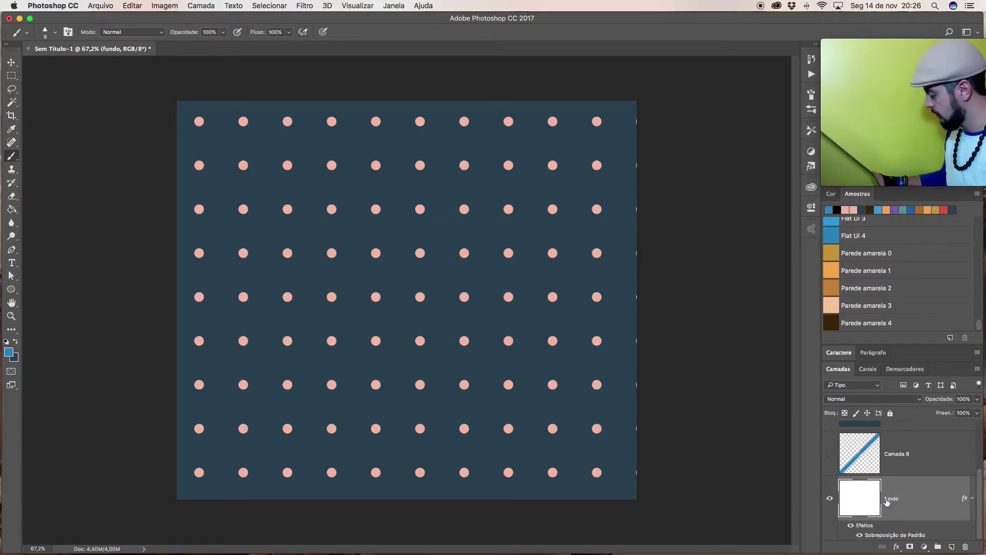
# Try the diagonal azul pattern at 51% scale in fundo's pattern overlay, and cancel the layer style changes
pyautogui.doubleClick(870, 500)
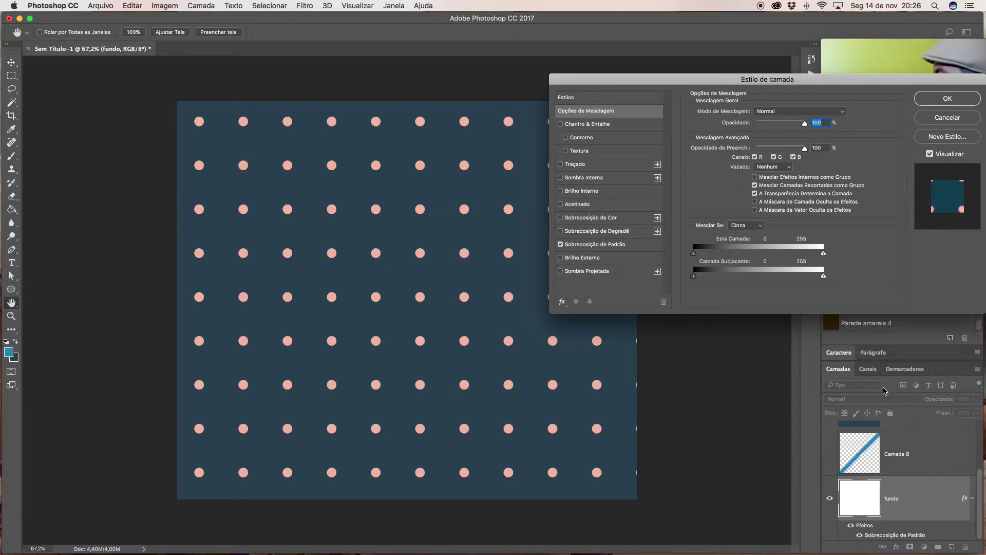
pyautogui.click(609, 247)
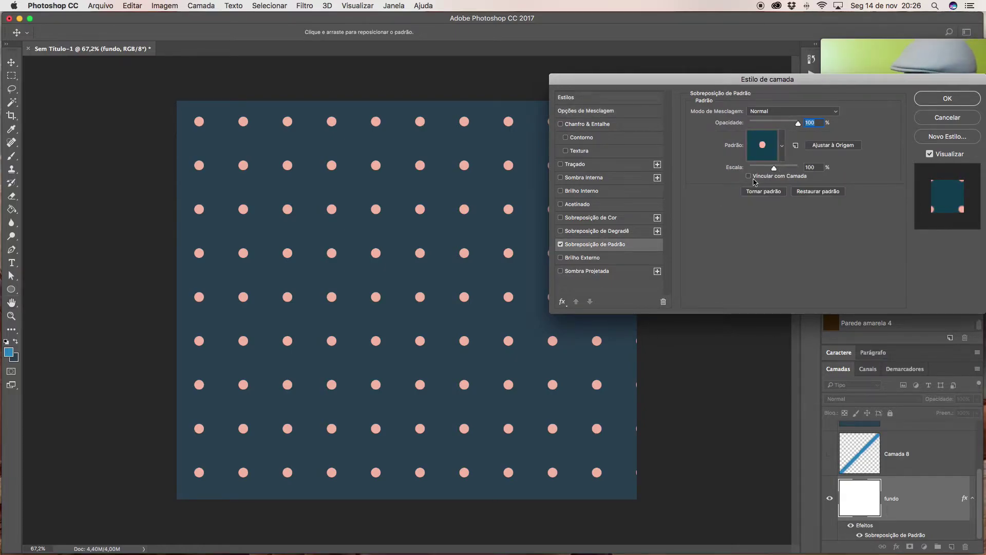
pyautogui.click(782, 148)
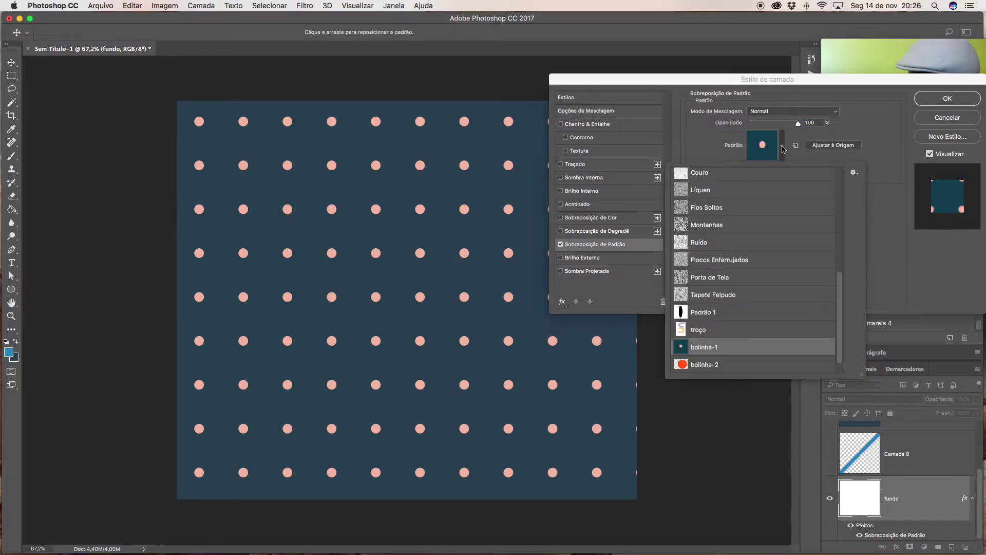
pyautogui.scroll(-1, 789, 267)
pyautogui.click(743, 364)
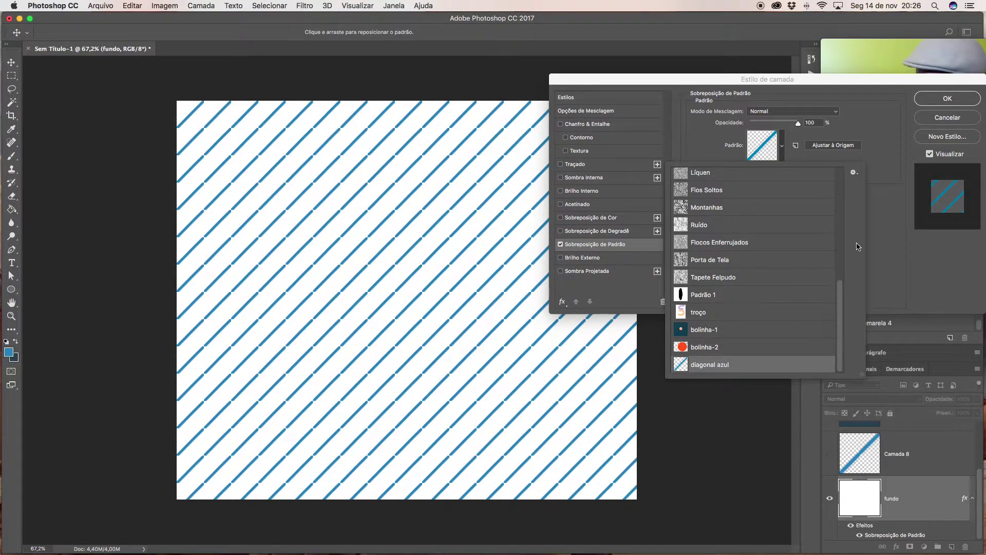
pyautogui.click(889, 212)
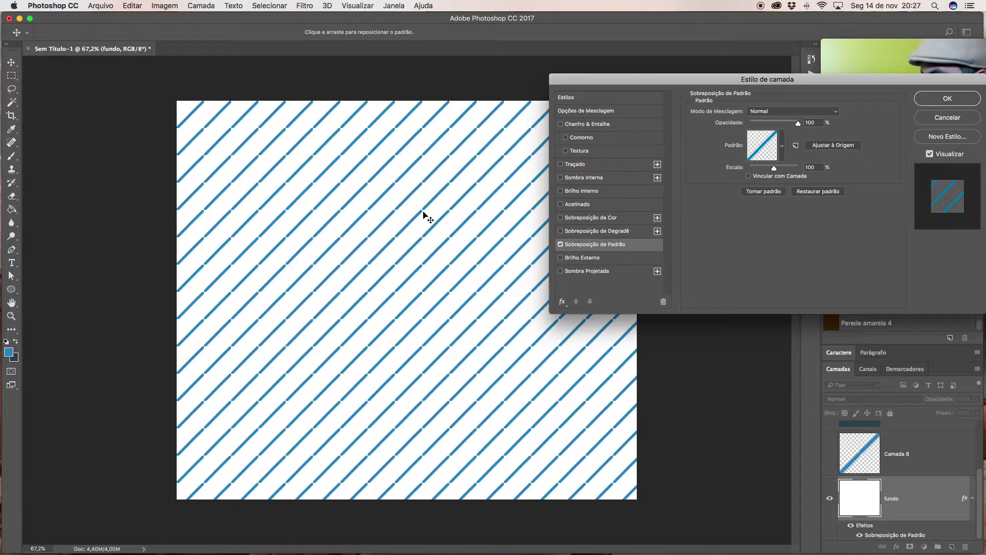
pyautogui.moveTo(783, 169); pyautogui.dragTo(762, 171)
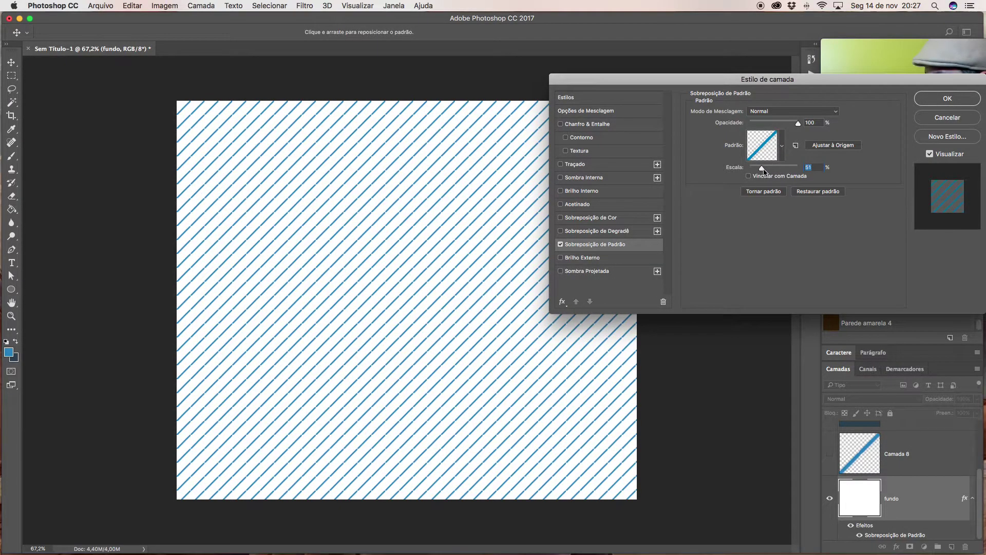
pyautogui.click(938, 118)
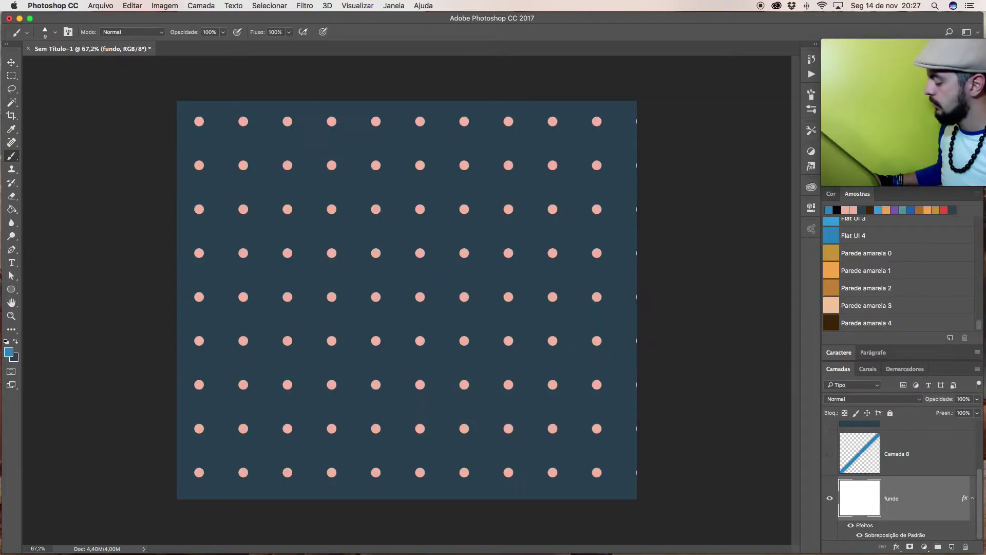
# Hide fundo, add a new layer above it and make a square selection of about 96 px near the canvas middle
pyautogui.click(830, 502)
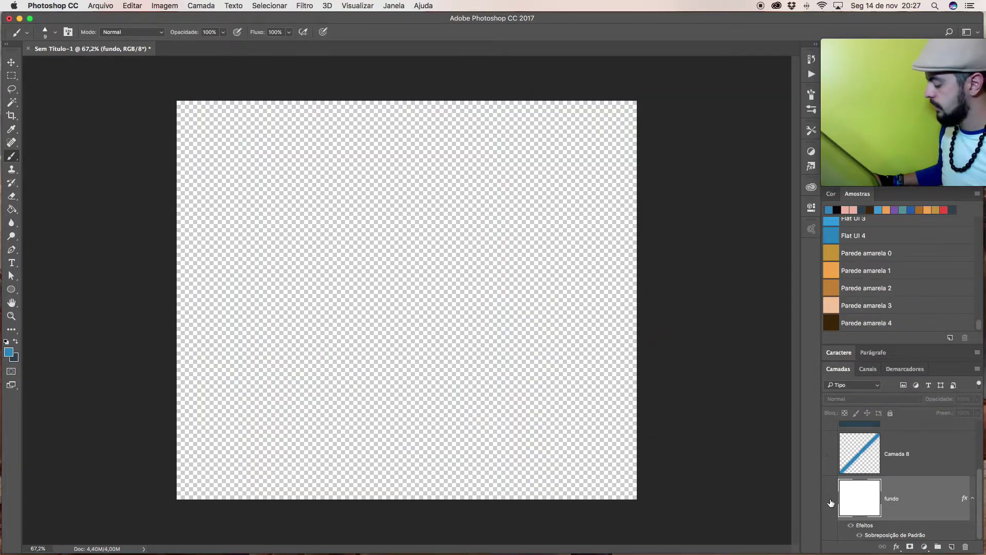
pyautogui.click(950, 547)
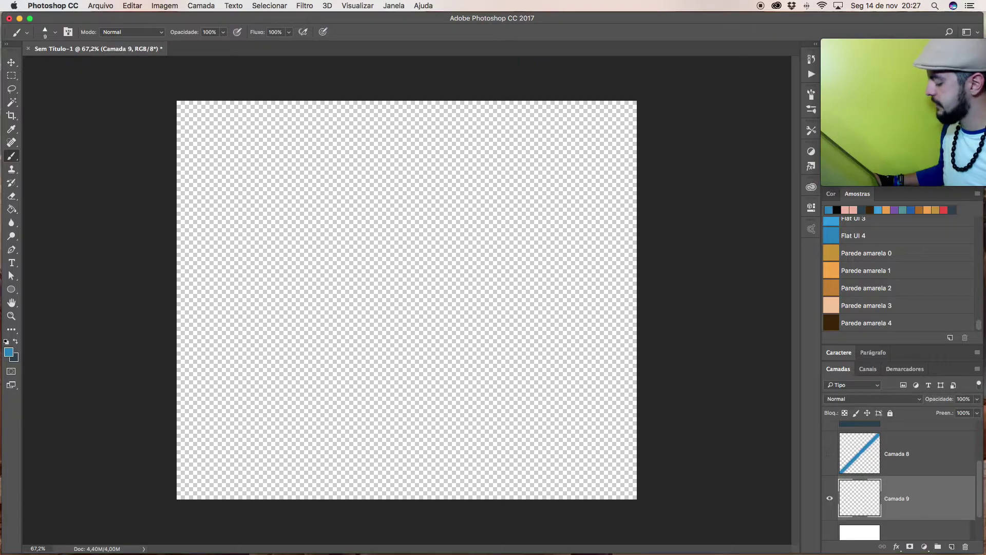
pyautogui.press('m')
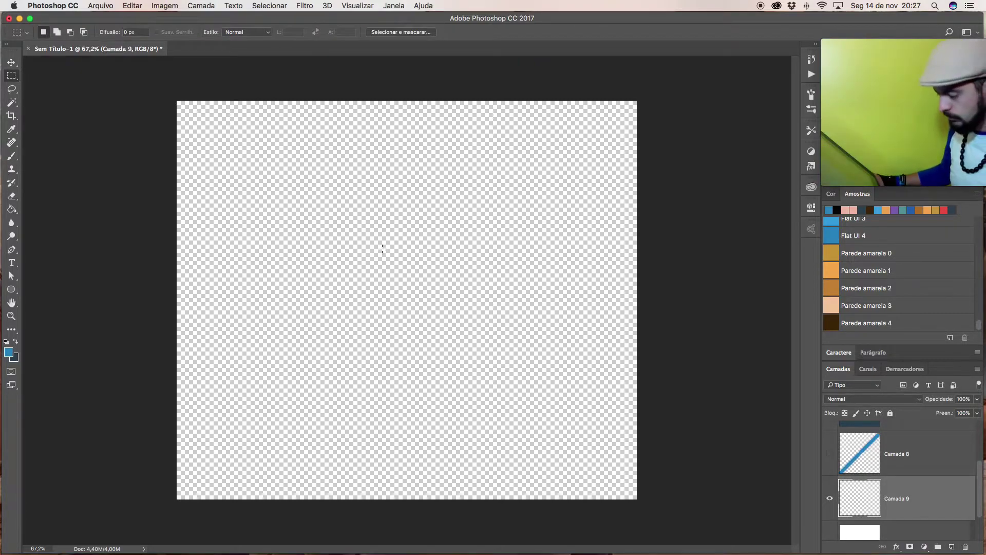
pyautogui.moveTo(366, 246); pyautogui.dragTo(416, 277)
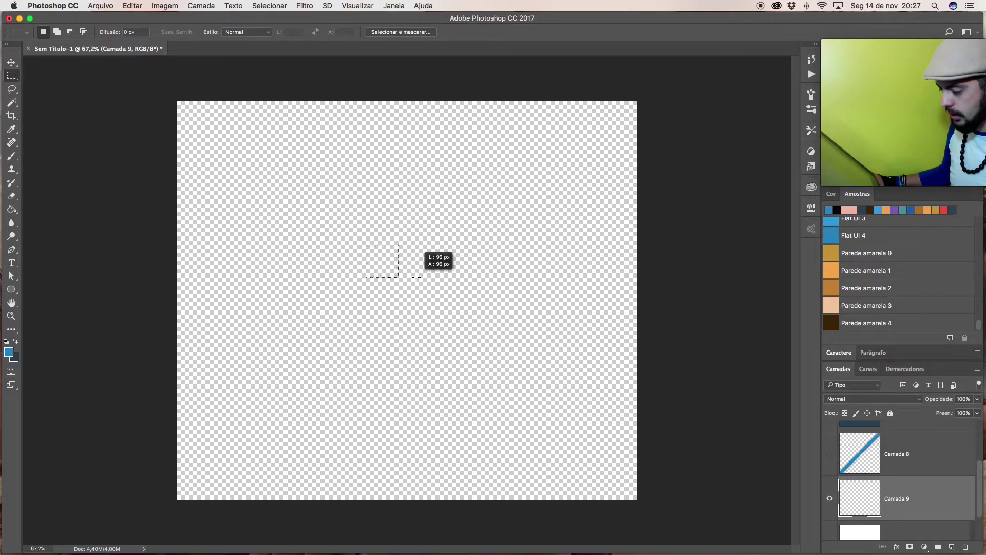
pyautogui.moveTo(376, 241); pyautogui.dragTo(438, 249)
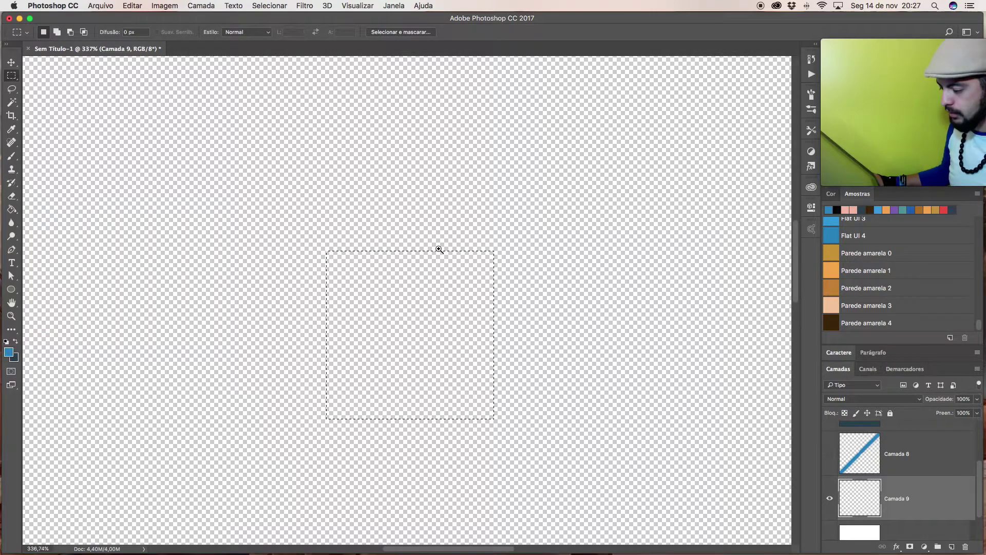
# Paint a horizontal blue line across the middle of the square selection with the pincel liso brush at 9 px
pyautogui.press('b')
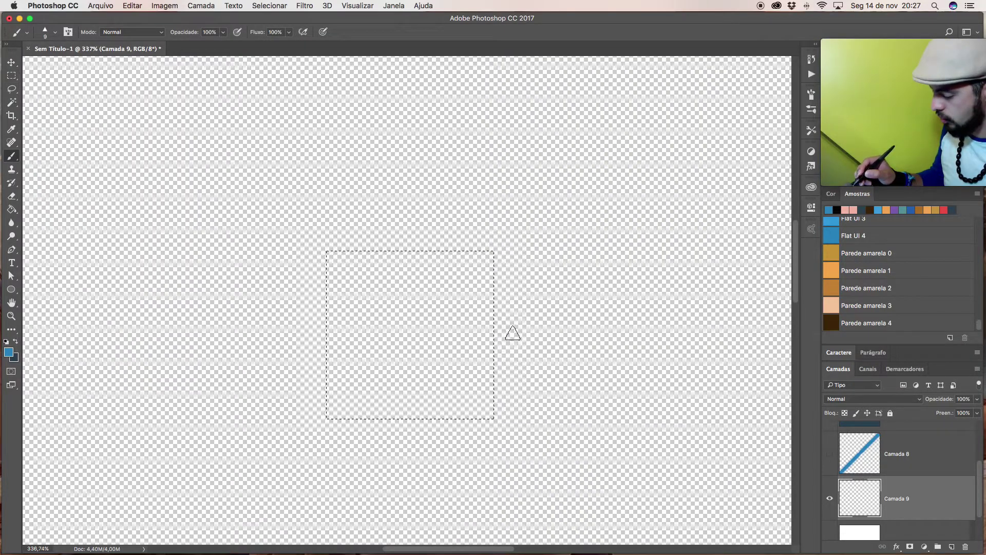
pyautogui.moveTo(514, 334); pyautogui.dragTo(370, 334)
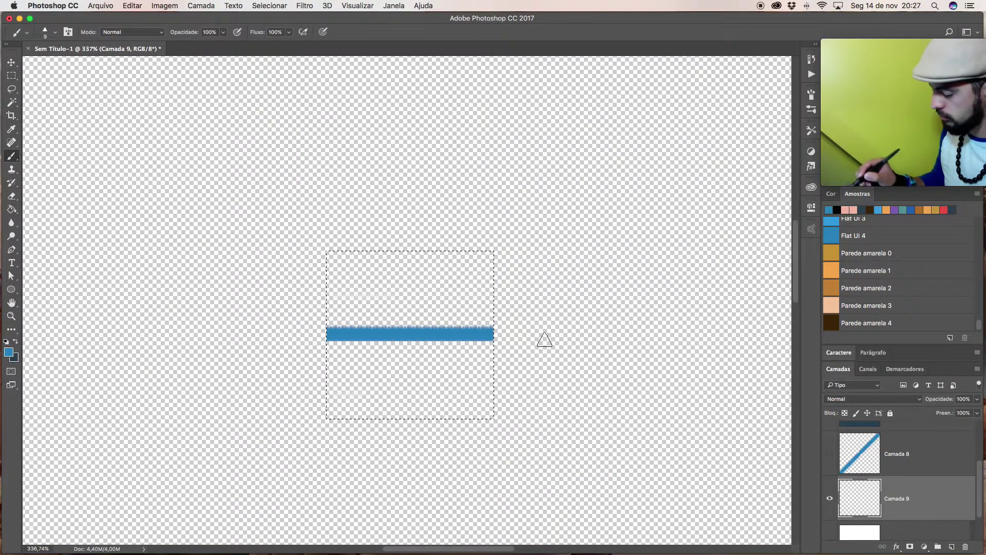
pyautogui.press('super+z')
pyautogui.rightClick(471, 340)
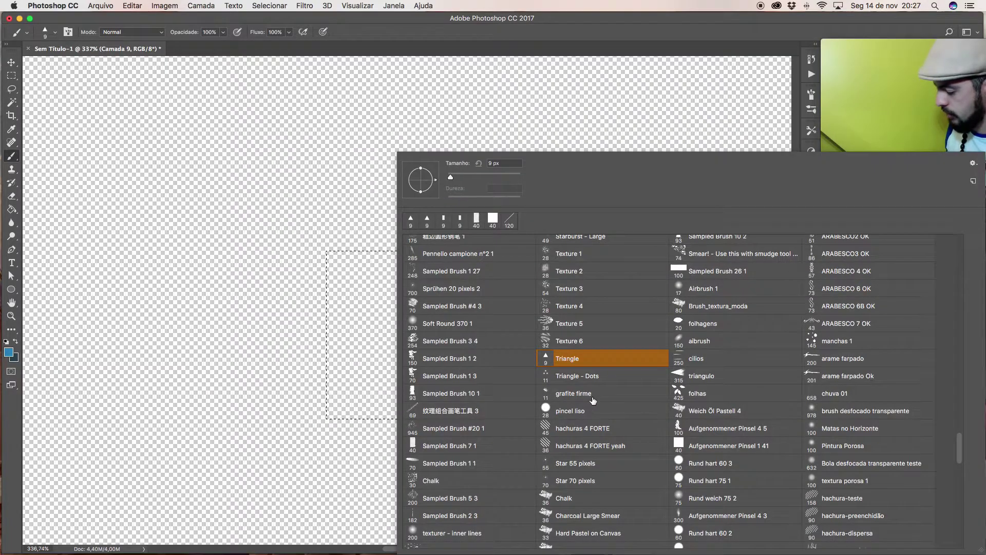
pyautogui.click(546, 412)
pyautogui.press('Return')
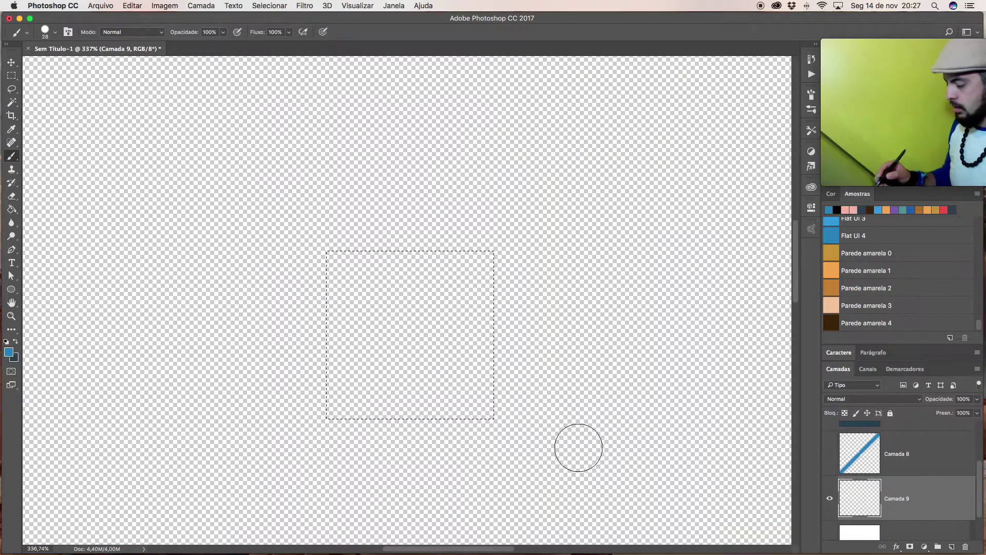
pyautogui.press('[')
pyautogui.press('[')
pyautogui.press('[')
pyautogui.press('[')
pyautogui.press('[')
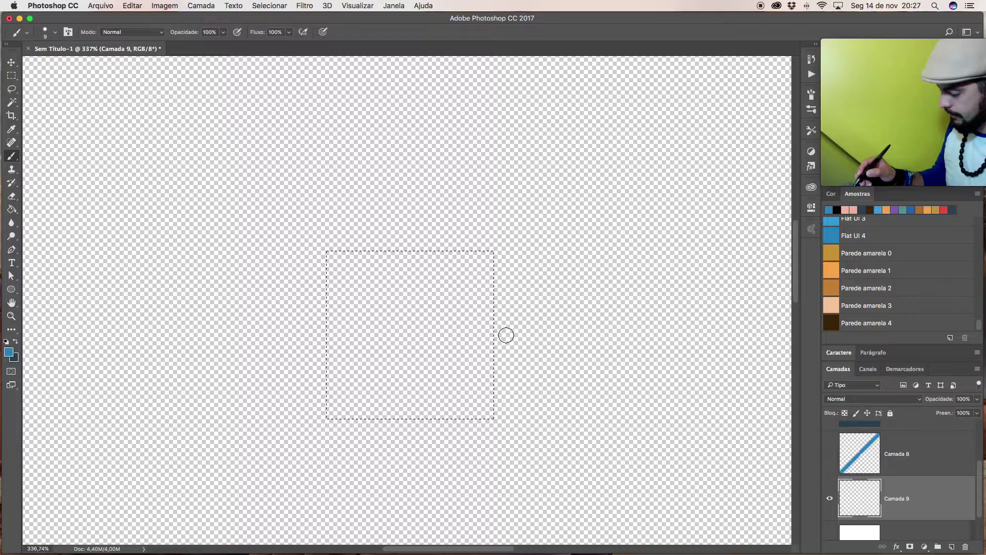
pyautogui.moveTo(505, 334)
pyautogui.mouseDown()
pyautogui.moveTo(256, 339)
pyautogui.moveTo(111, 416)
pyautogui.mouseUp()
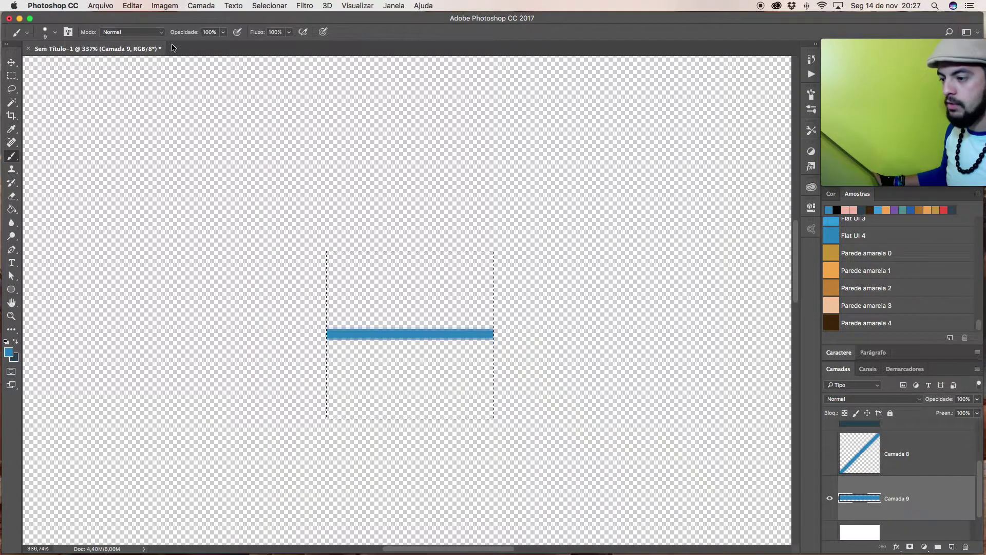
# Define the selected square with the blue line as a pattern named horizontal azul
pyautogui.click(130, 5)
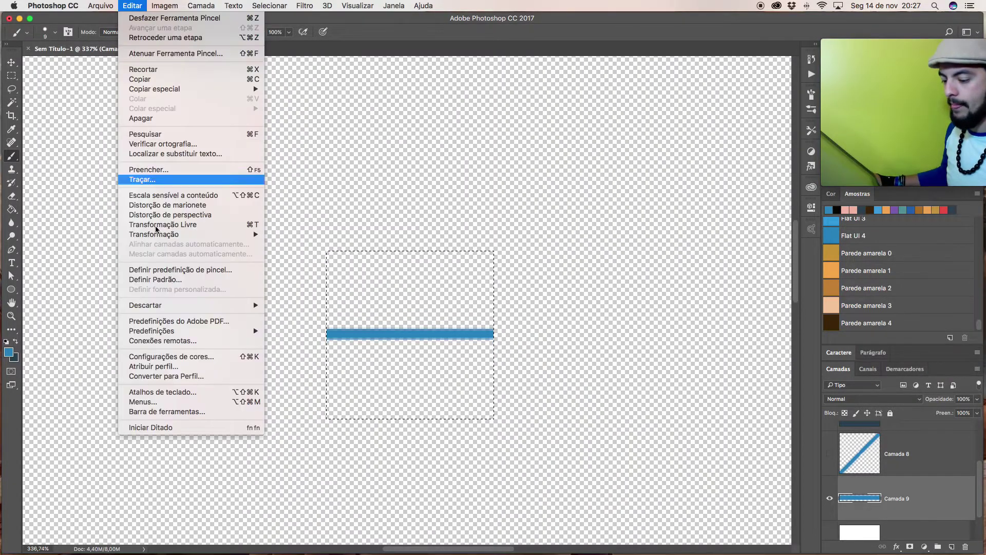
pyautogui.click(155, 279)
pyautogui.write('hor')
pyautogui.write('izo')
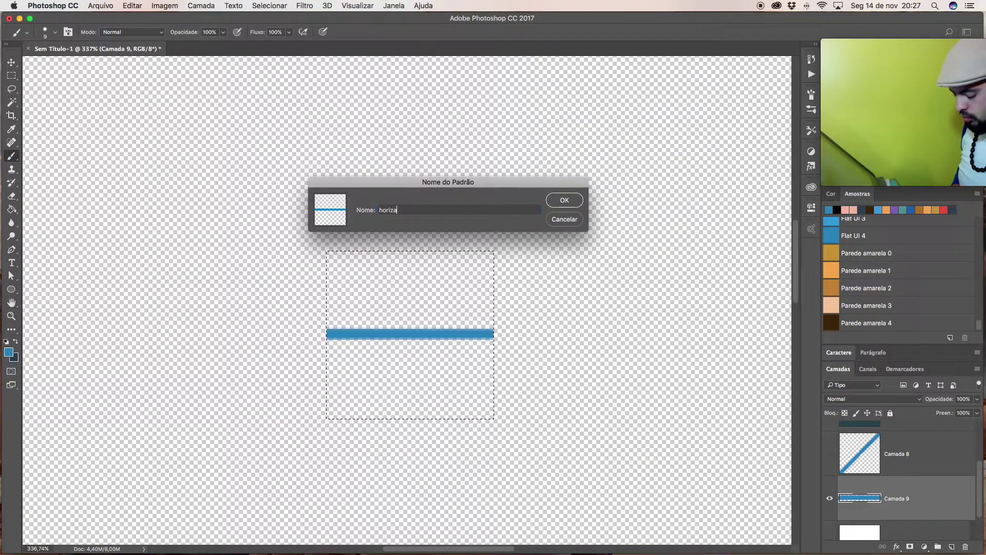
pyautogui.write('ntal')
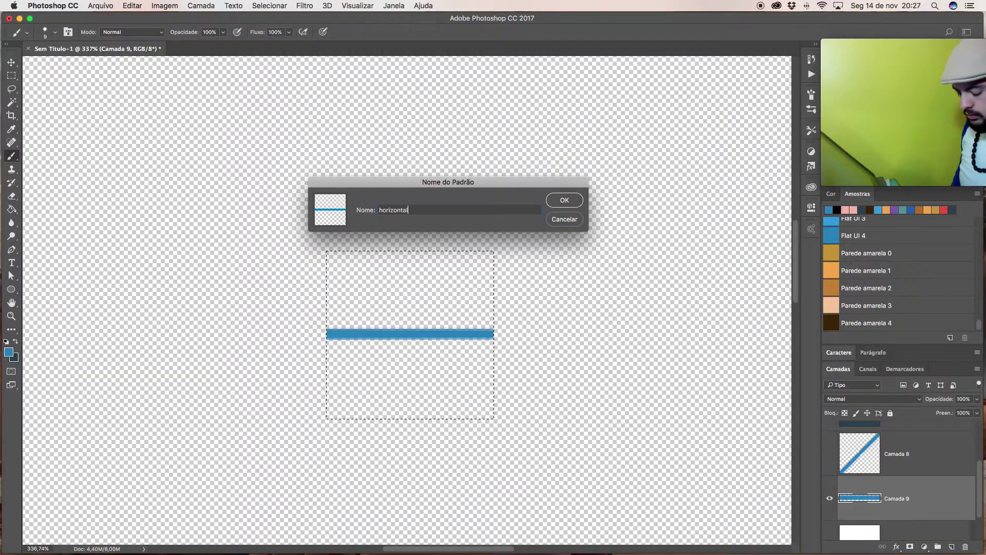
pyautogui.write(' azul')
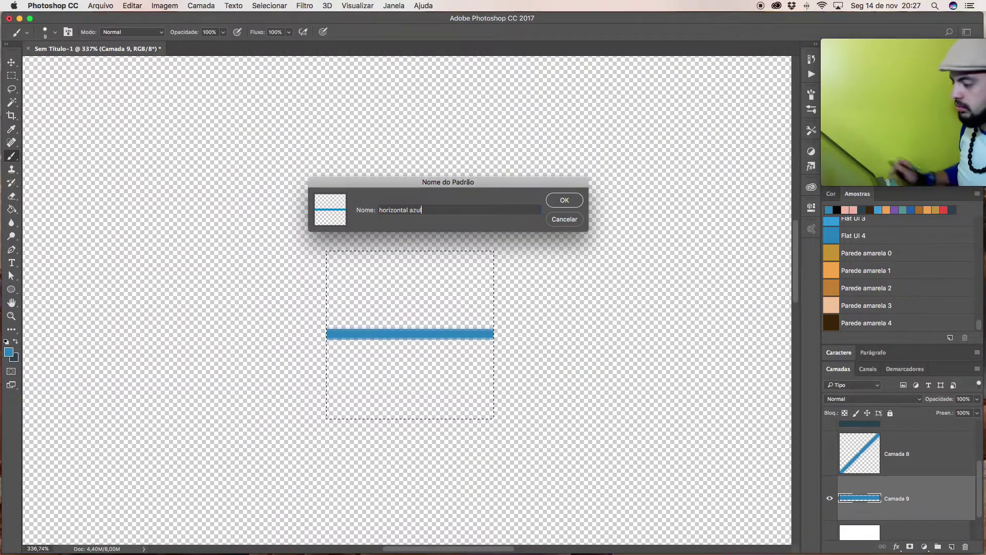
pyautogui.click(562, 200)
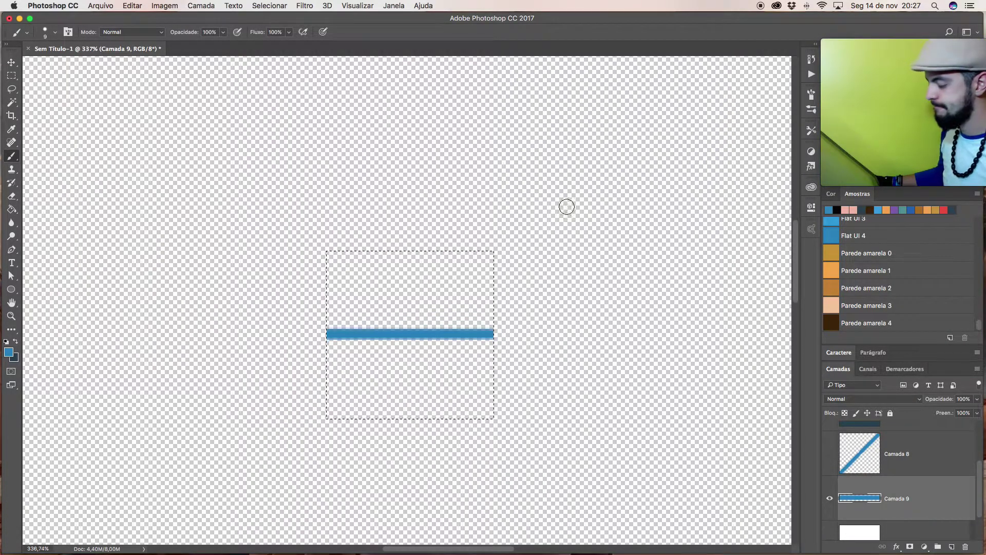
# Hide Camada 9, show fundo, and switch fundo's pattern overlay to the horizontal azul pattern
pyautogui.click(829, 498)
pyautogui.click(829, 532)
pyautogui.doubleClick(900, 532)
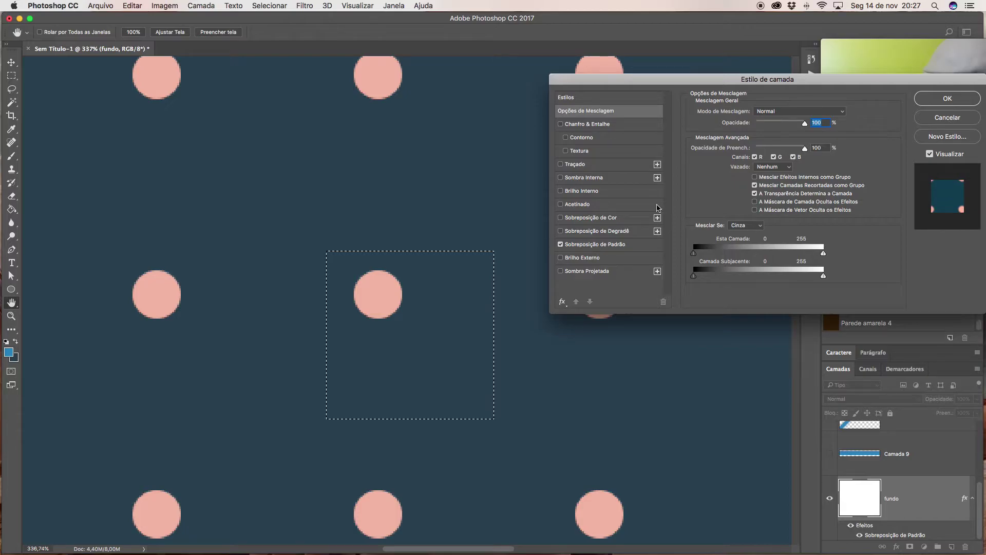
pyautogui.click(639, 247)
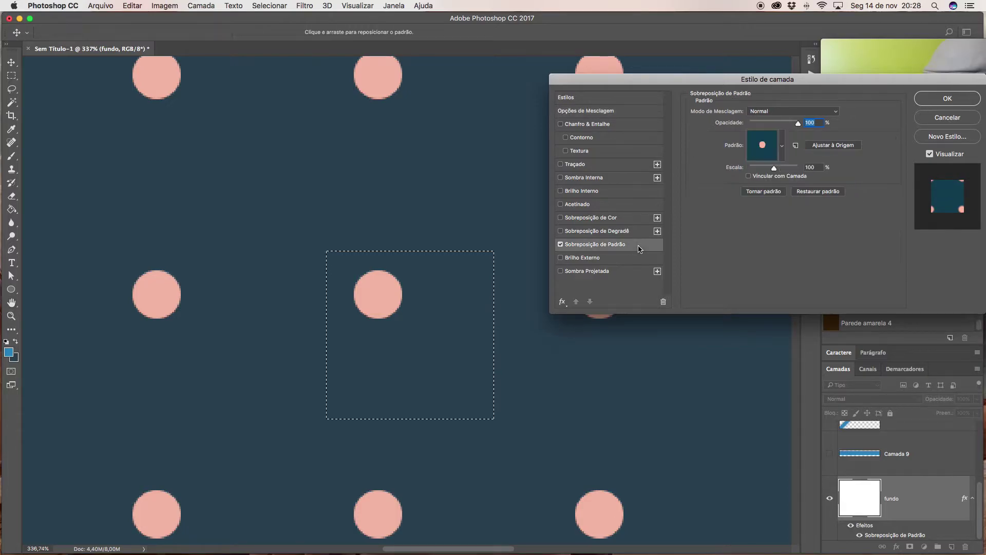
pyautogui.click(781, 147)
pyautogui.click(756, 360)
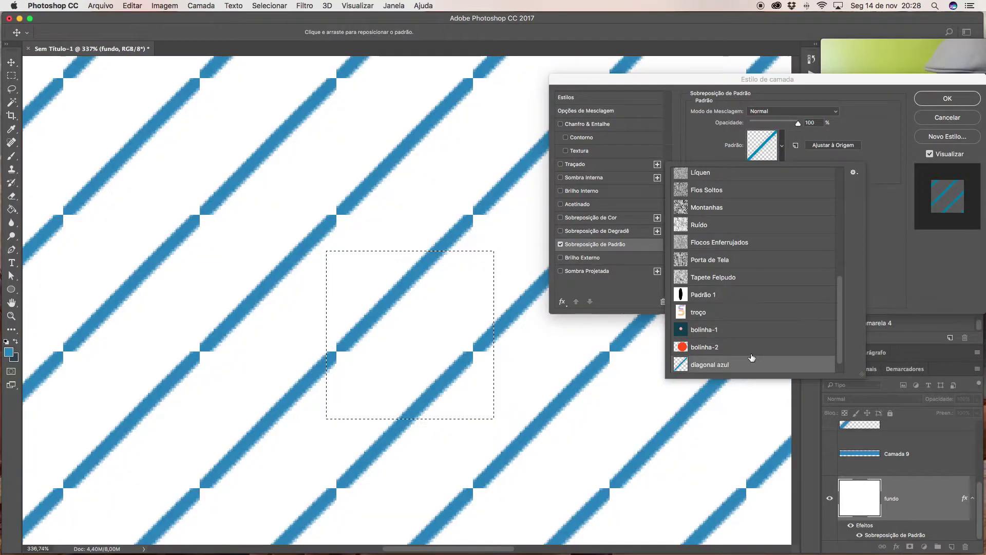
pyautogui.scroll(-1, 739, 355)
pyautogui.scroll(-1, 736, 359)
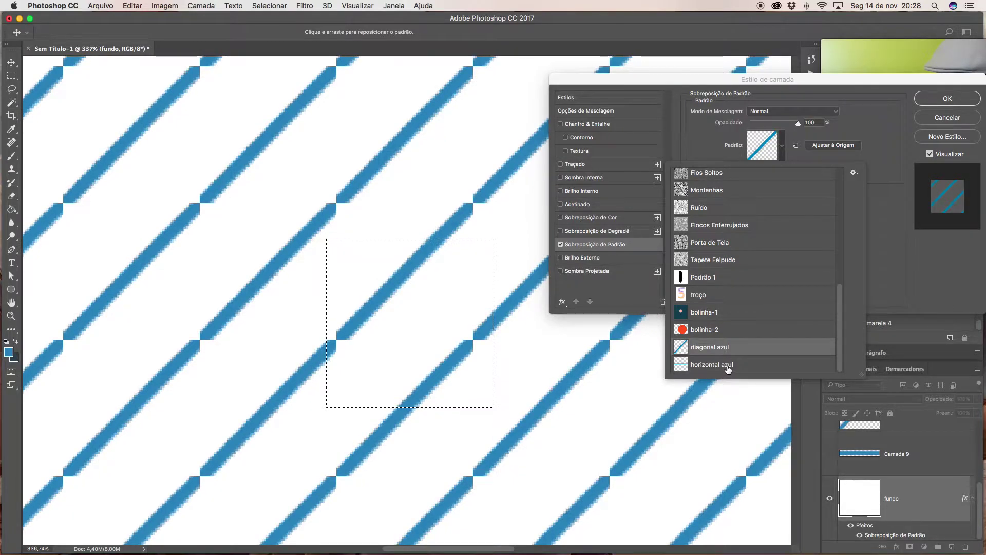
pyautogui.click(735, 365)
pyautogui.click(875, 196)
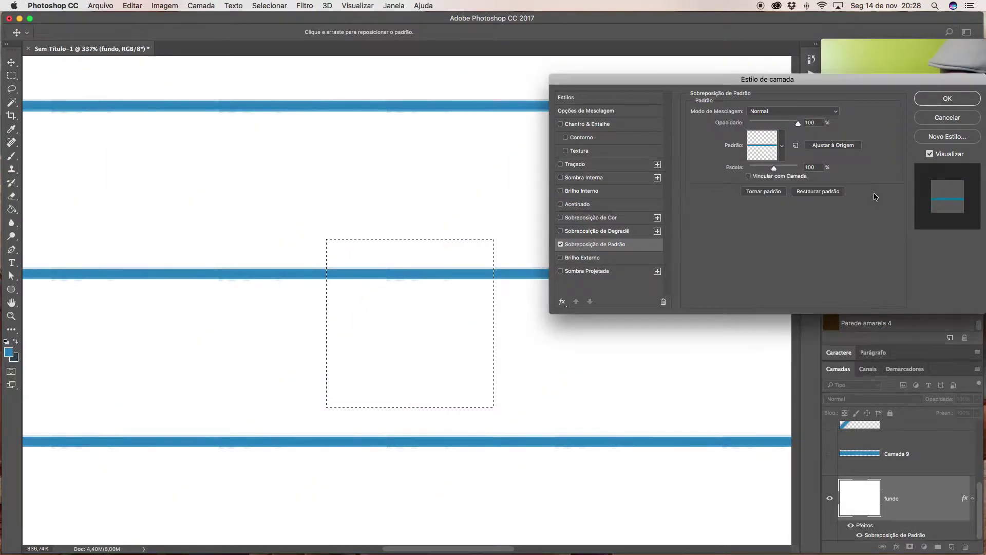
# Set fundo's pattern overlay scale to 55%, keep its opacity at 100%, and apply the layer style
pyautogui.scroll(-10, 436, 324)
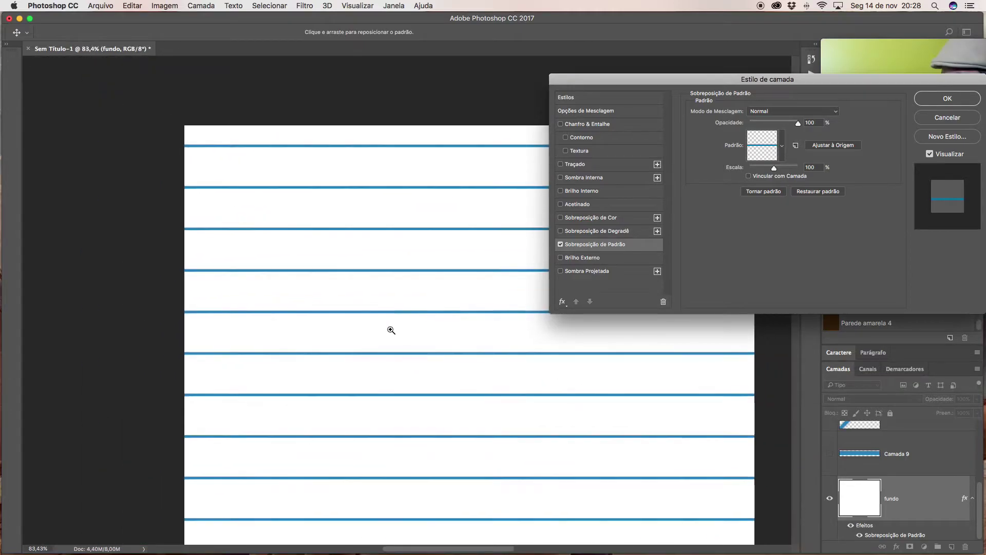
pyautogui.hscroll(3, 414, 297)
pyautogui.scroll(-2, 413, 297)
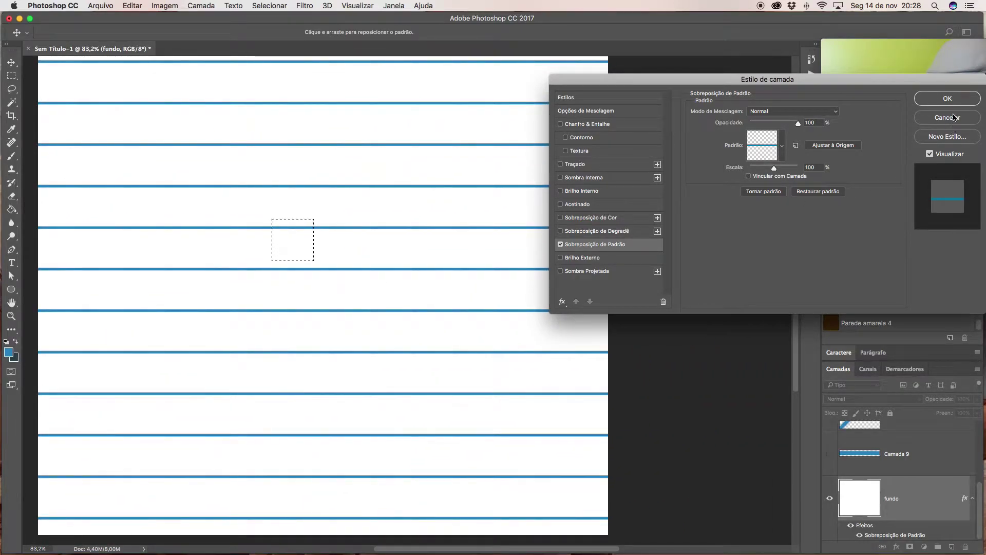
pyautogui.scroll(-3, 398, 303)
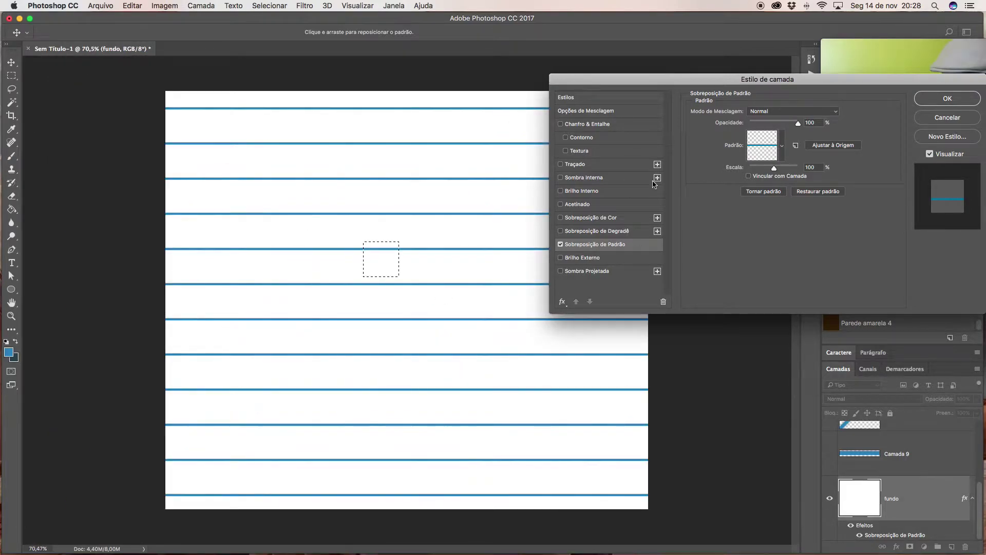
pyautogui.moveTo(774, 170); pyautogui.dragTo(764, 171)
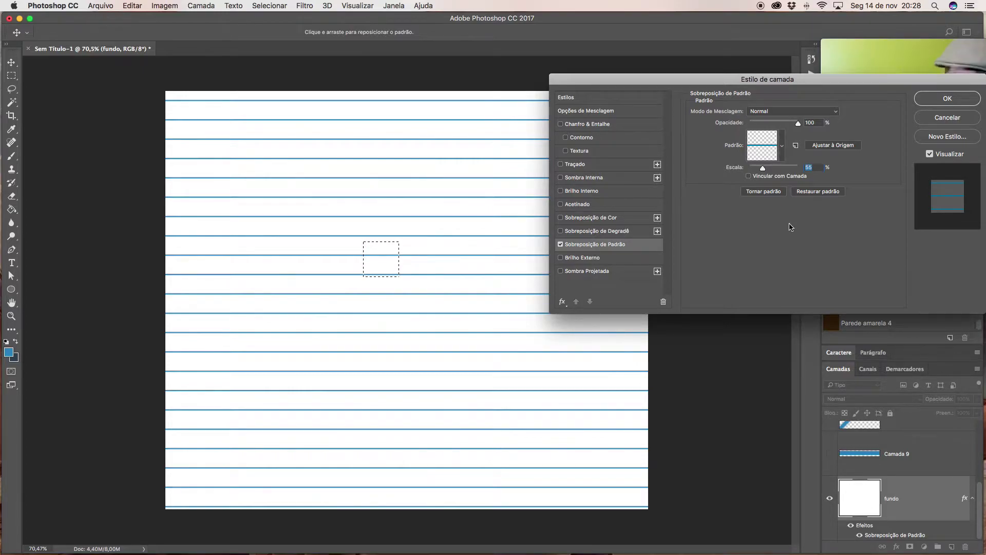
pyautogui.moveTo(797, 124); pyautogui.dragTo(786, 126)
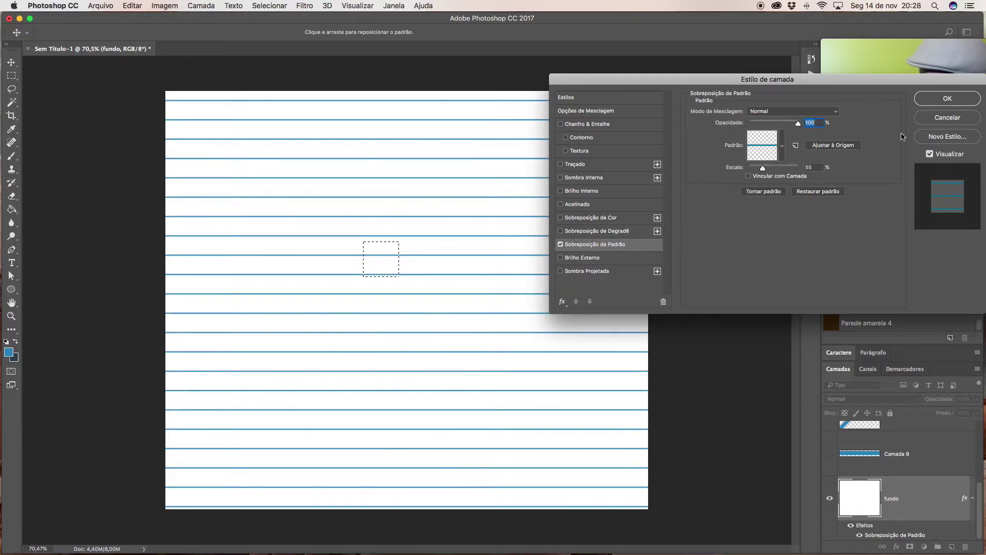
pyautogui.click(954, 118)
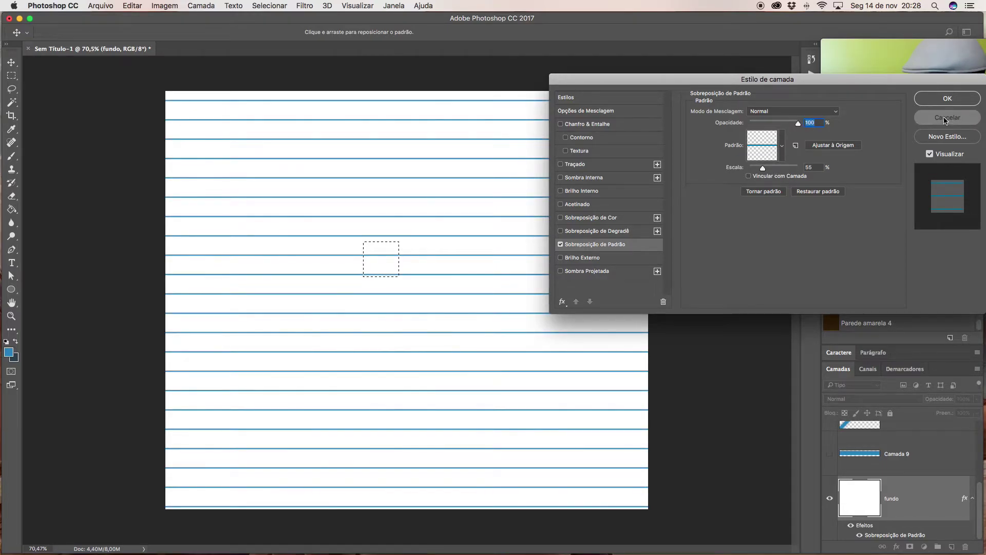
pyautogui.click(931, 101)
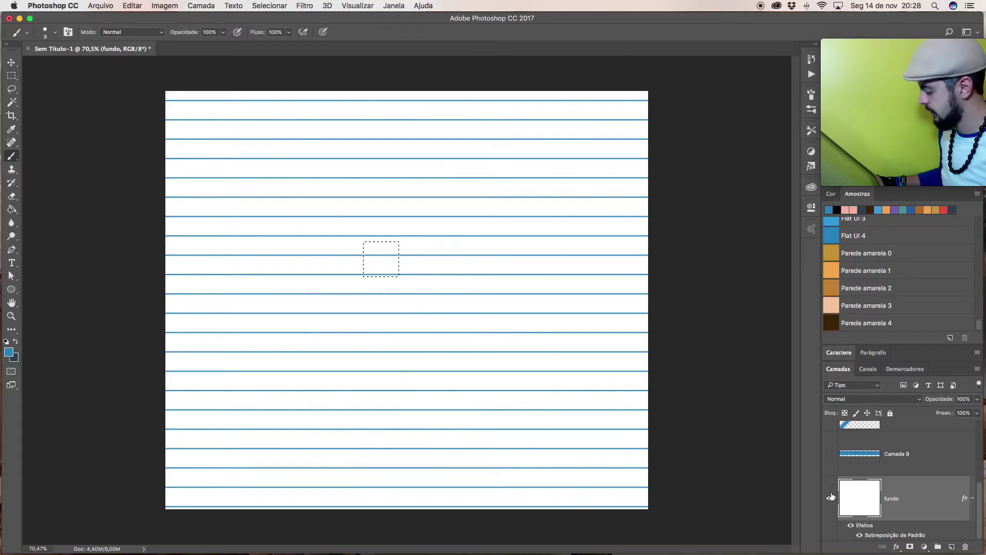
# Hide fundo, add a new layer above it, and paint blue textured strokes with the Texture 5 brush at 36 px
pyautogui.click(830, 498)
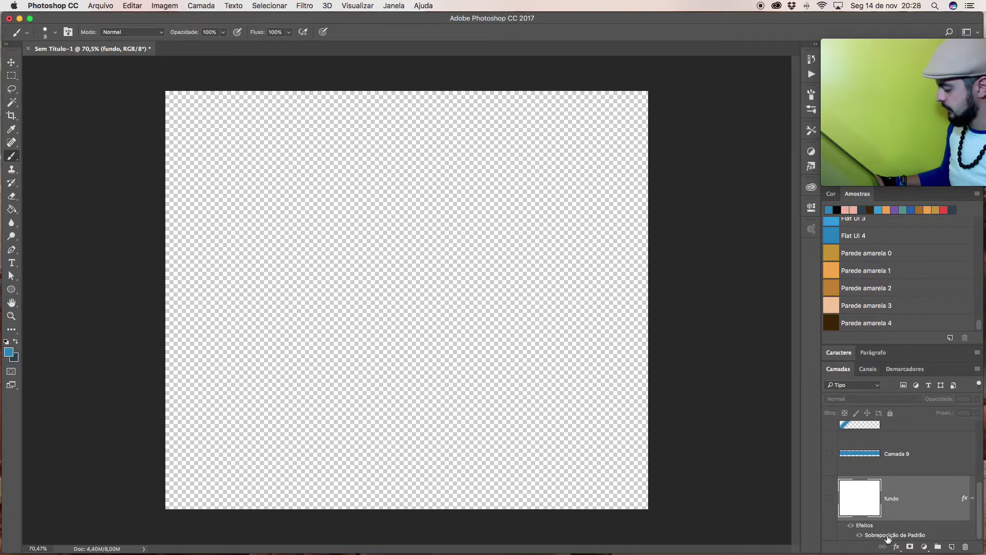
pyautogui.click(952, 547)
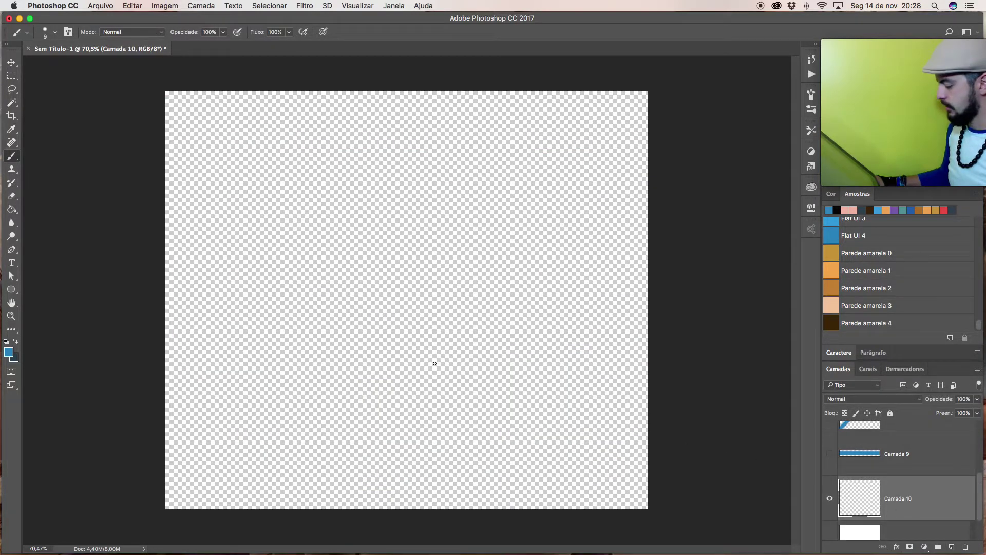
pyautogui.scroll(5, 458, 314)
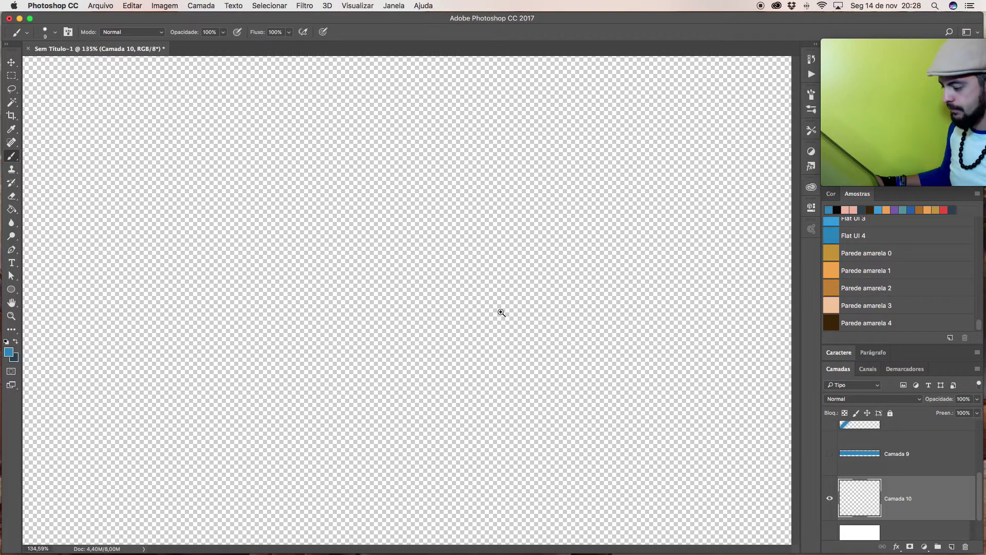
pyautogui.rightClick(477, 309)
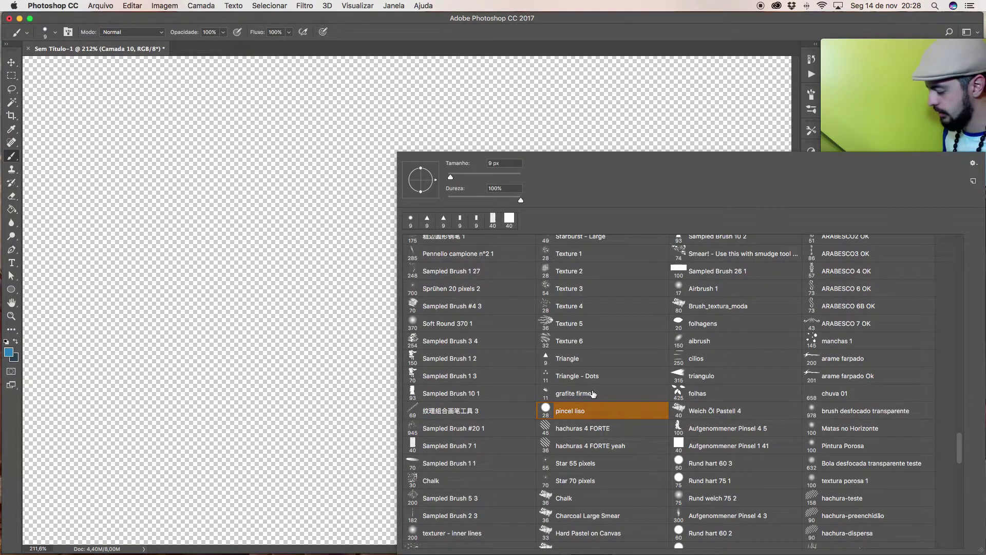
pyautogui.click(570, 325)
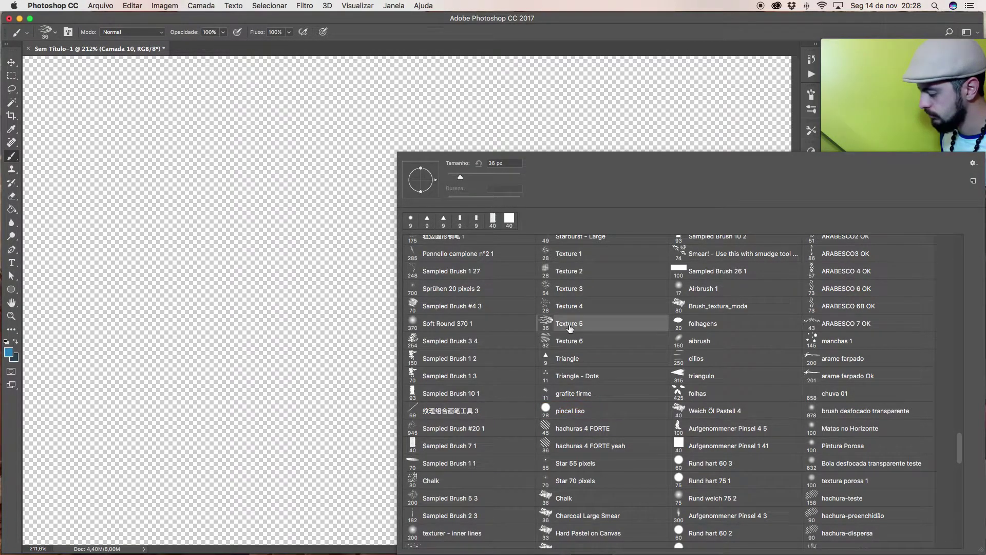
pyautogui.click(383, 293)
pyautogui.moveTo(319, 322)
pyautogui.mouseDown()
pyautogui.moveTo(369, 344)
pyautogui.moveTo(344, 290)
pyautogui.moveTo(330, 324)
pyautogui.moveTo(363, 265)
pyautogui.moveTo(315, 318)
pyautogui.moveTo(299, 313)
pyautogui.moveTo(339, 344)
pyautogui.moveTo(375, 324)
pyautogui.mouseUp()
# Paint large pale orange leaves around the blue strokes with the folhas brush at 425 px
pyautogui.rightClick(383, 318)
pyautogui.click(453, 394)
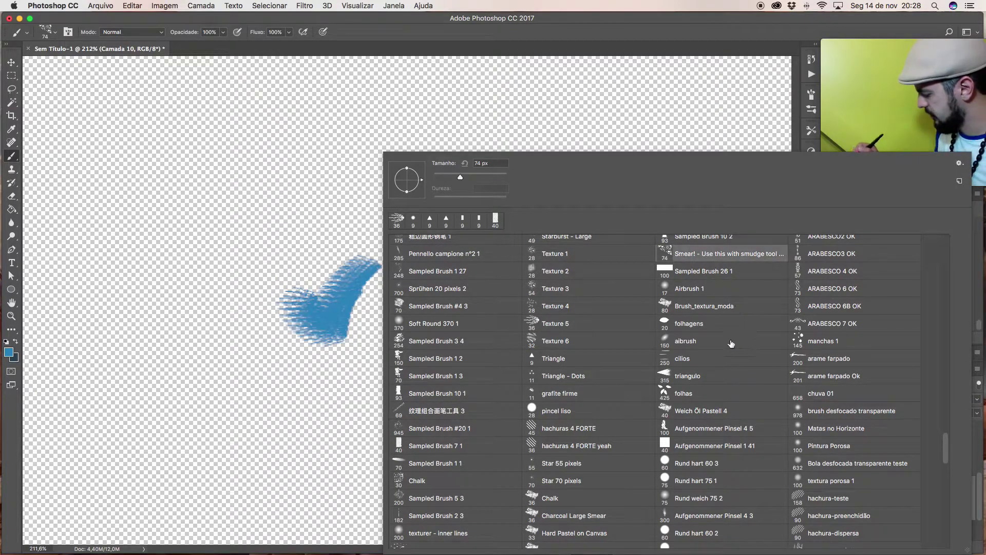
pyautogui.click(700, 392)
pyautogui.press('Return')
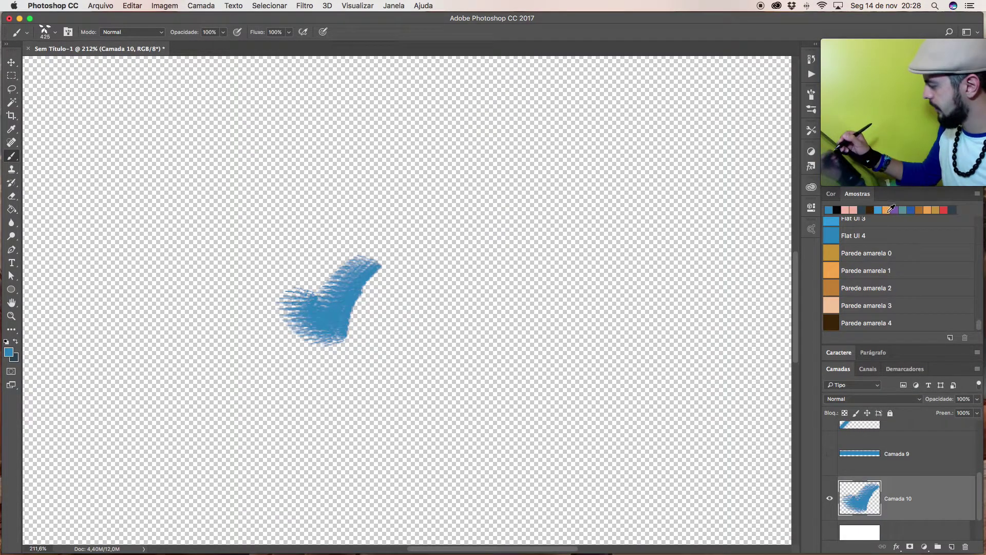
pyautogui.moveTo(378, 242)
pyautogui.mouseDown()
pyautogui.moveTo(360, 231)
pyautogui.moveTo(379, 237)
pyautogui.mouseUp()
# Reduce the folhas brush to 125 px and paint a cluster of small orange leaves over the blue strokes
pyautogui.press('[')
pyautogui.press('[')
pyautogui.press('[')
pyautogui.press('[')
pyautogui.press('[')
pyautogui.press('[')
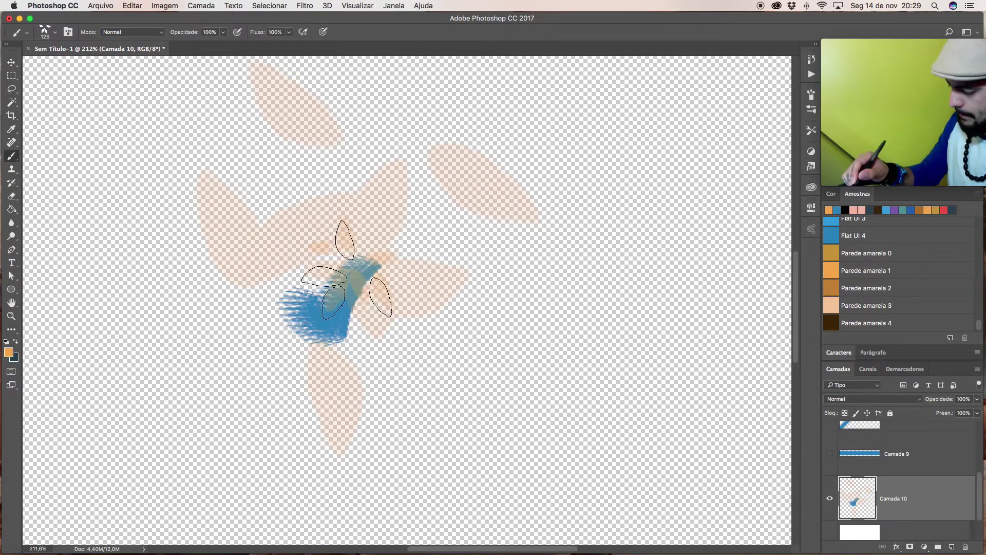
pyautogui.moveTo(334, 280); pyautogui.dragTo(337, 280)
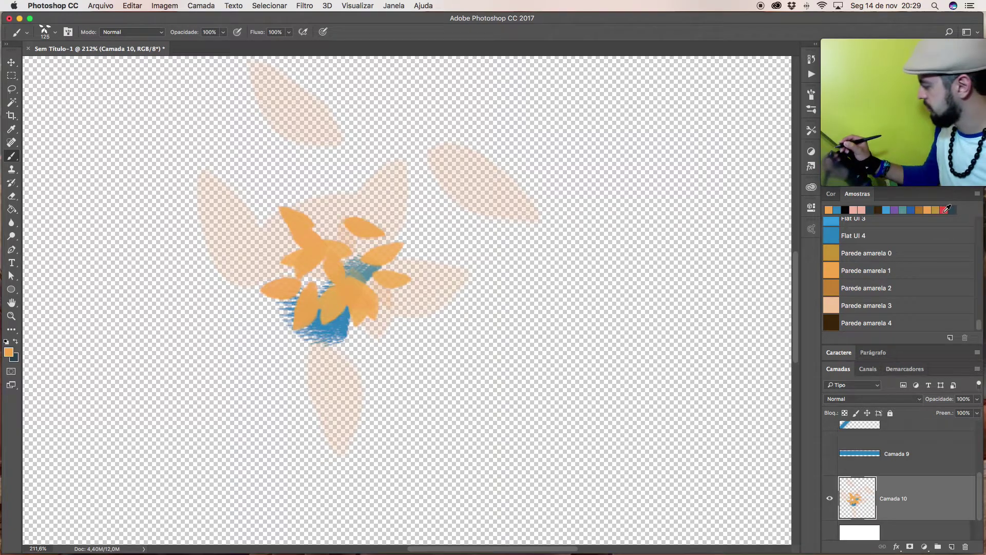
# Stamp a single red rectangle over the lower part of the leaf cluster with Sampled Brush 26 1 at 100 px
pyautogui.click(945, 210)
pyautogui.rightClick(572, 323)
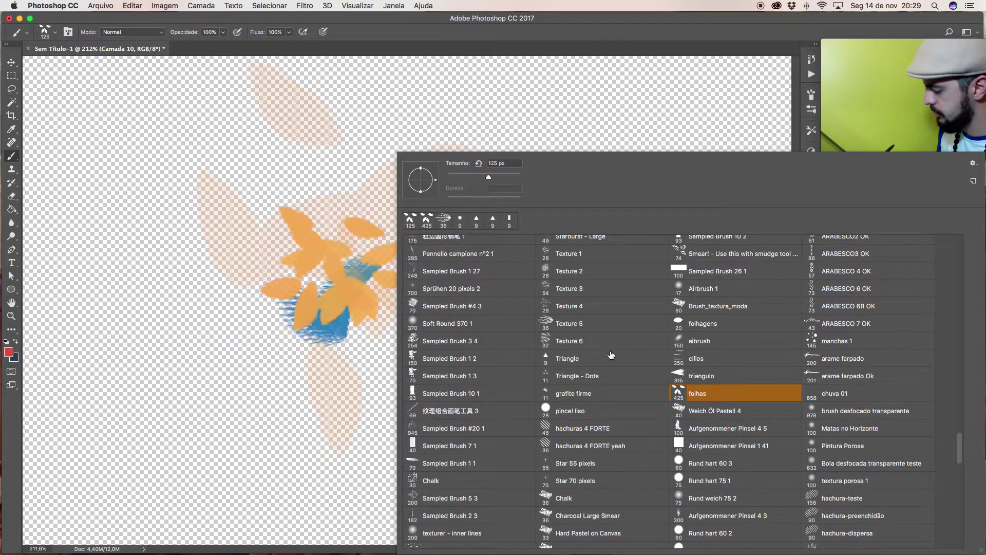
pyautogui.click(724, 273)
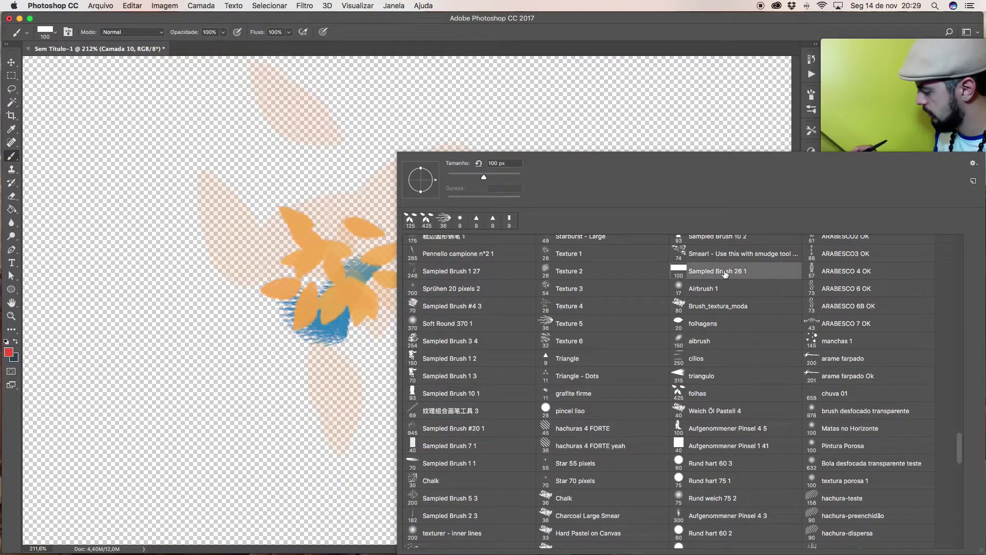
pyautogui.moveTo(284, 308); pyautogui.dragTo(369, 311)
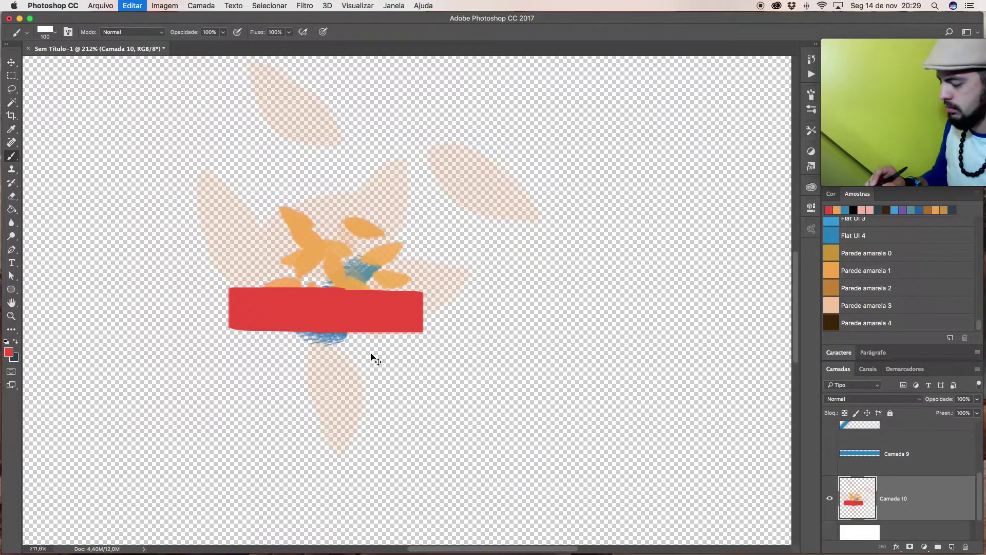
pyautogui.press('super+z')
pyautogui.moveTo(292, 313); pyautogui.dragTo(283, 315)
pyautogui.press('super+z')
pyautogui.click(271, 315)
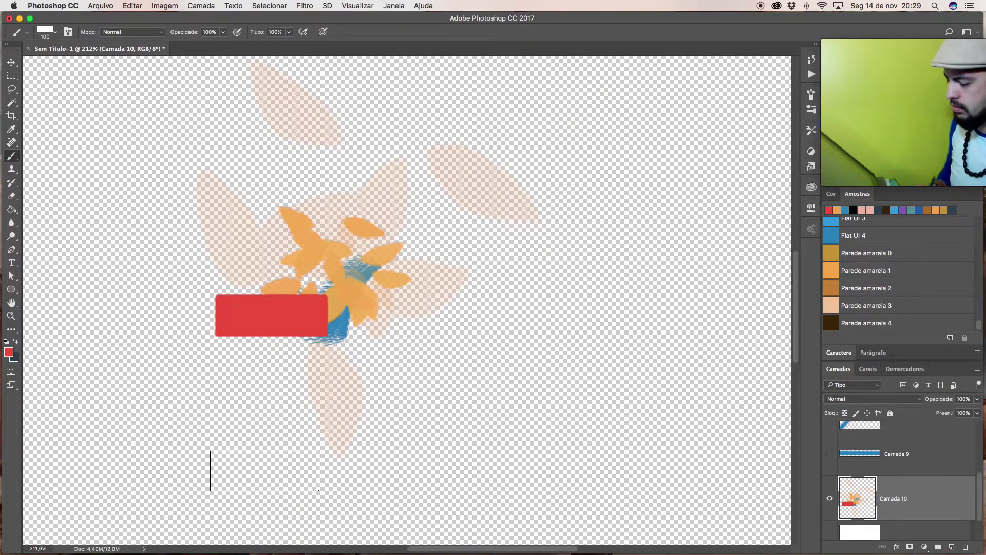
# Make a rectangular selection around the leaf cluster, cutting through the outer leaves and the red rectangle's edge
pyautogui.press('m')
pyautogui.moveTo(207, 206)
pyautogui.mouseDown()
pyautogui.moveTo(407, 358)
pyautogui.moveTo(405, 348)
pyautogui.mouseUp()
pyautogui.press('super+z')
pyautogui.moveTo(225, 202); pyautogui.dragTo(447, 410)
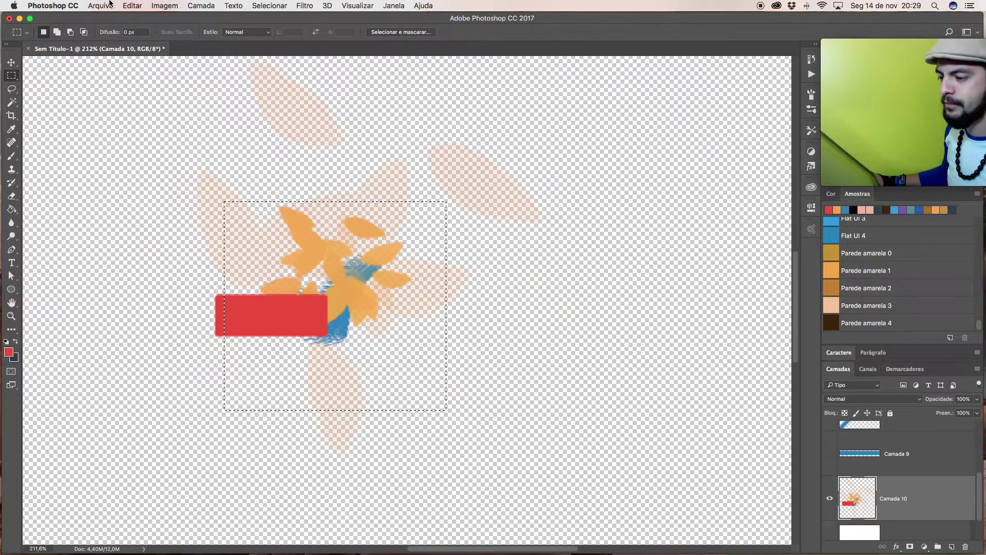
# Define the selected leaf cluster as a pattern named "papel de vó só que não"
pyautogui.click(132, 5)
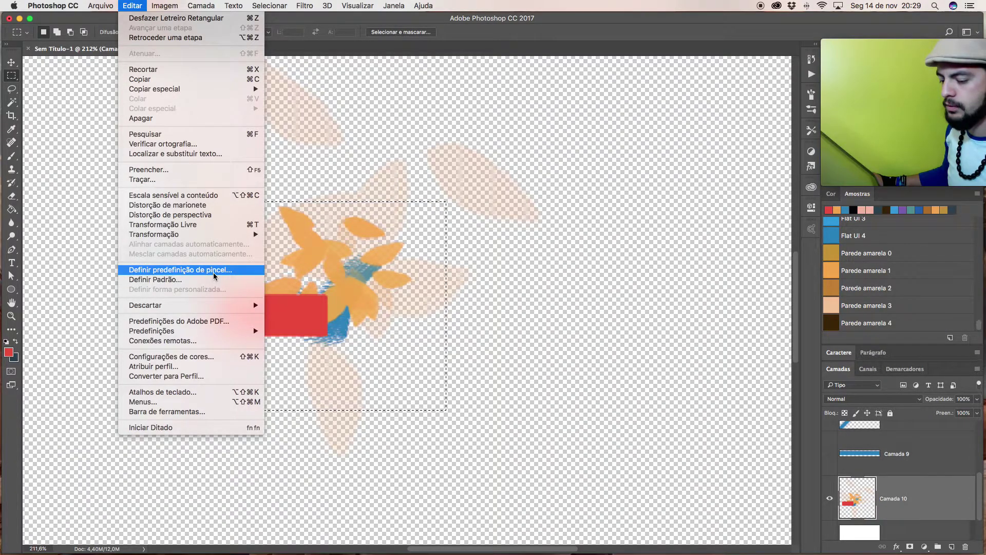
pyautogui.click(211, 280)
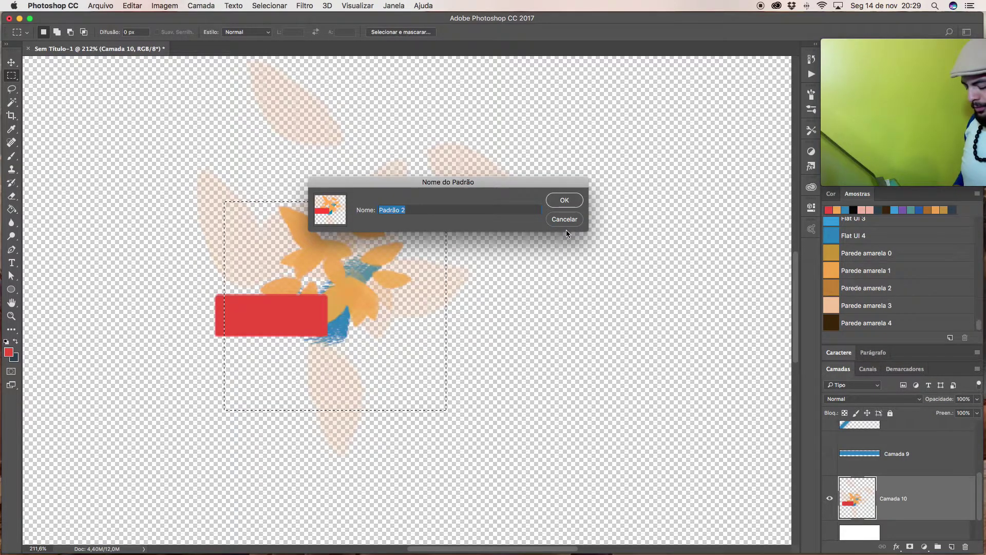
pyautogui.write('pap')
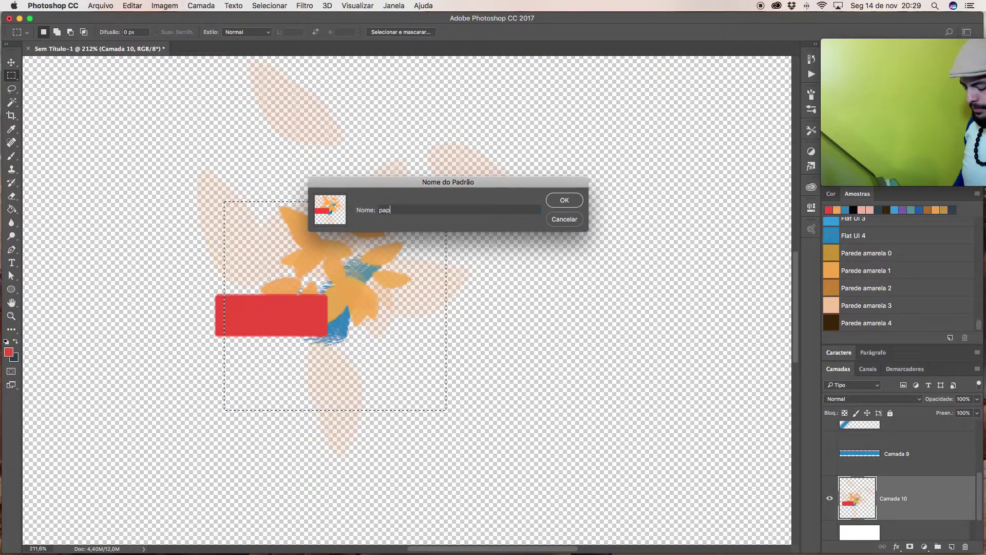
pyautogui.write('el de v')
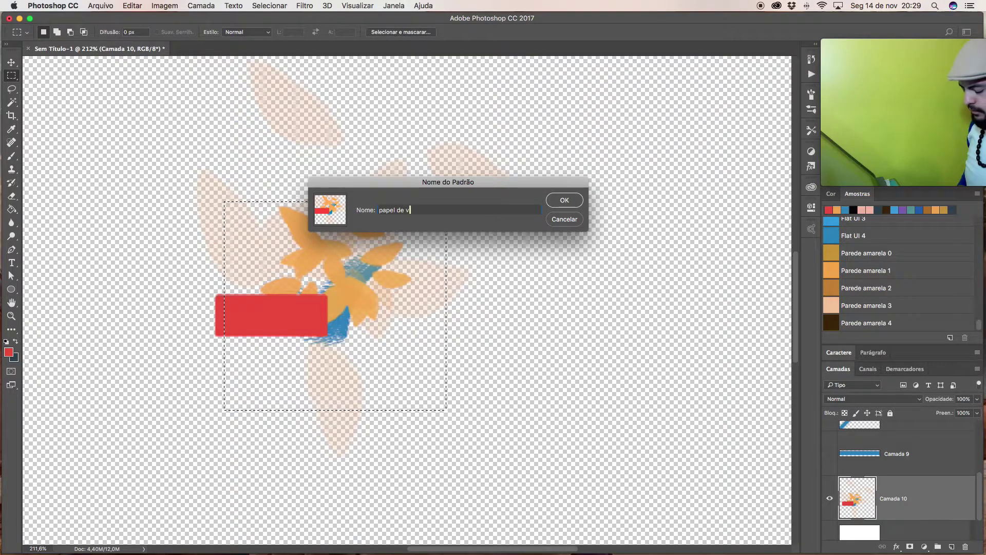
pyautogui.write('ó só que não')
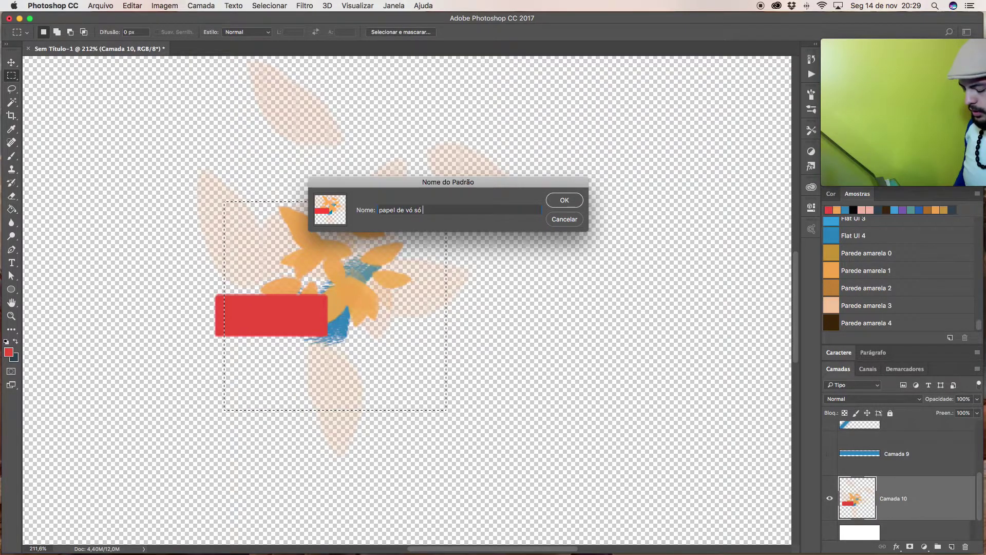
pyautogui.press('Return')
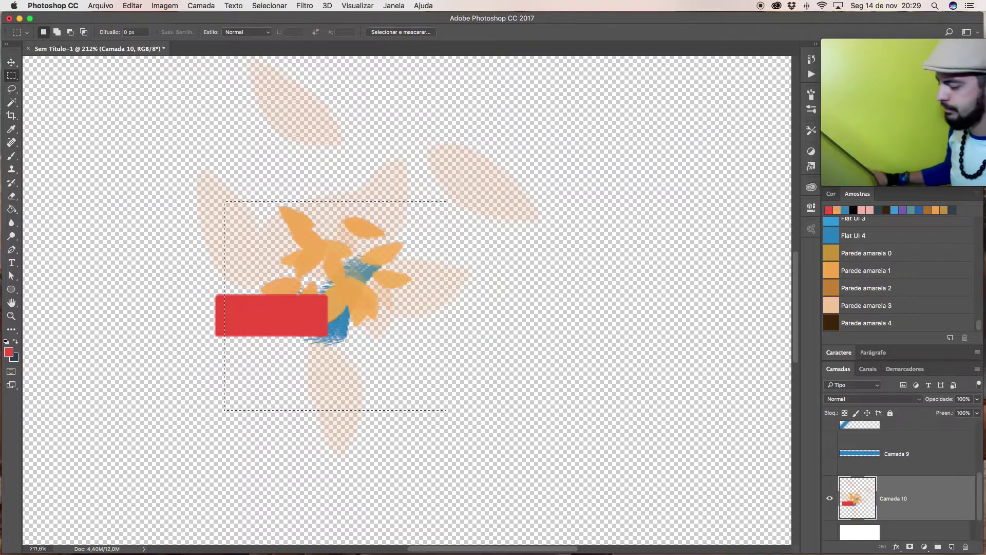
# Hide layer Camada 10, show and select the fundo layer, and clear the rectangular selection
pyautogui.click(829, 497)
pyautogui.click(829, 532)
pyautogui.click(901, 532)
pyautogui.doubleClick(901, 532)
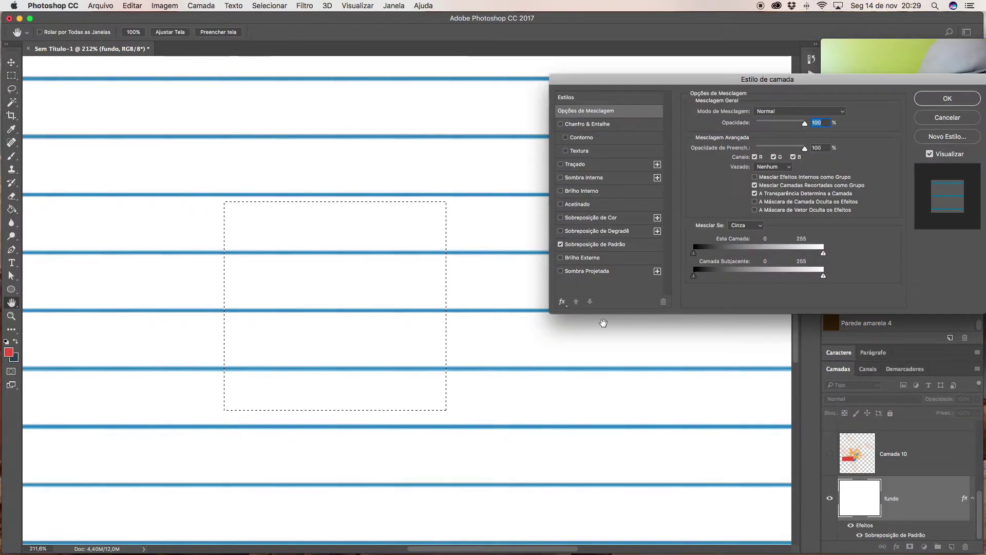
pyautogui.click(928, 120)
pyautogui.click(764, 256)
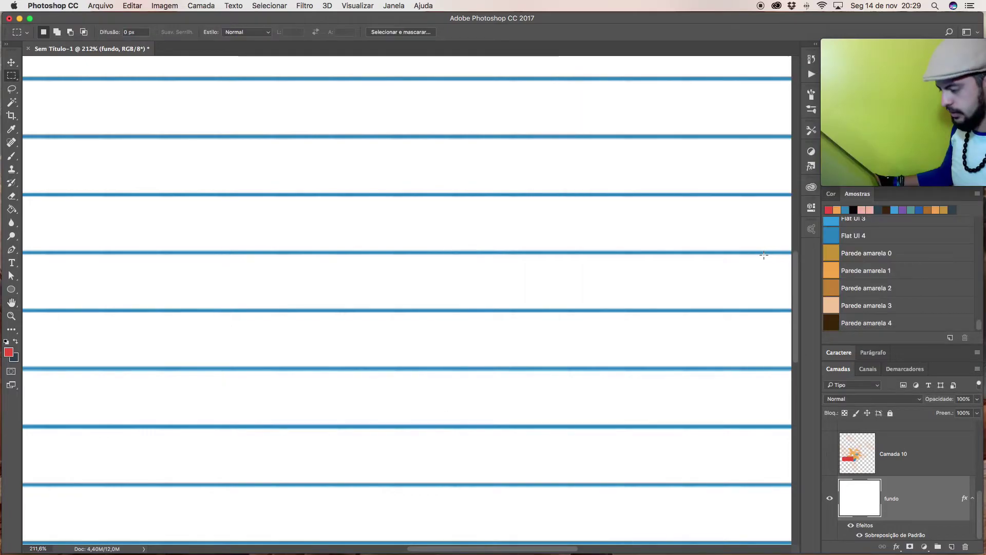
# Switch the fundo layer's pattern overlay to "papel de vó só que não"
pyautogui.scroll(-1, 764, 256)
pyautogui.doubleClick(919, 496)
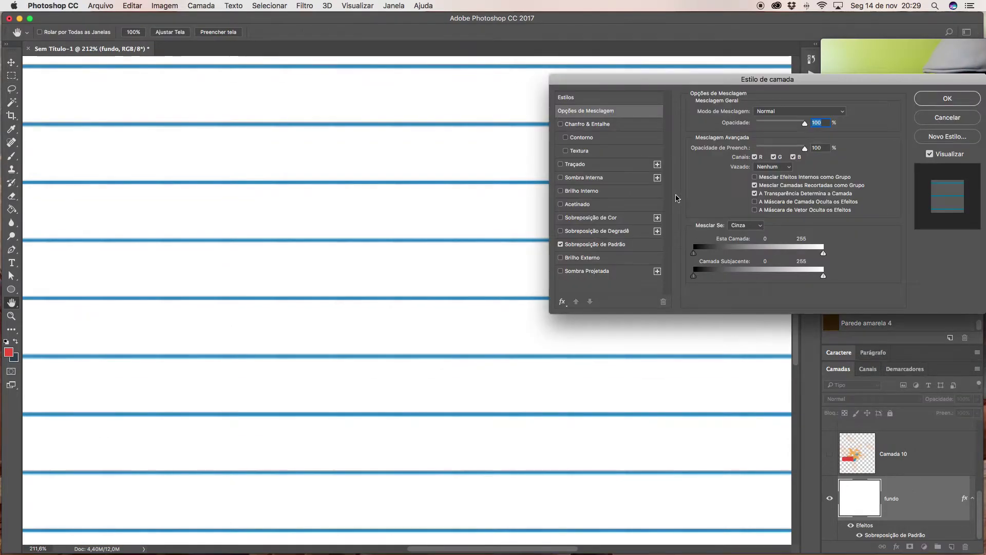
pyautogui.click(589, 245)
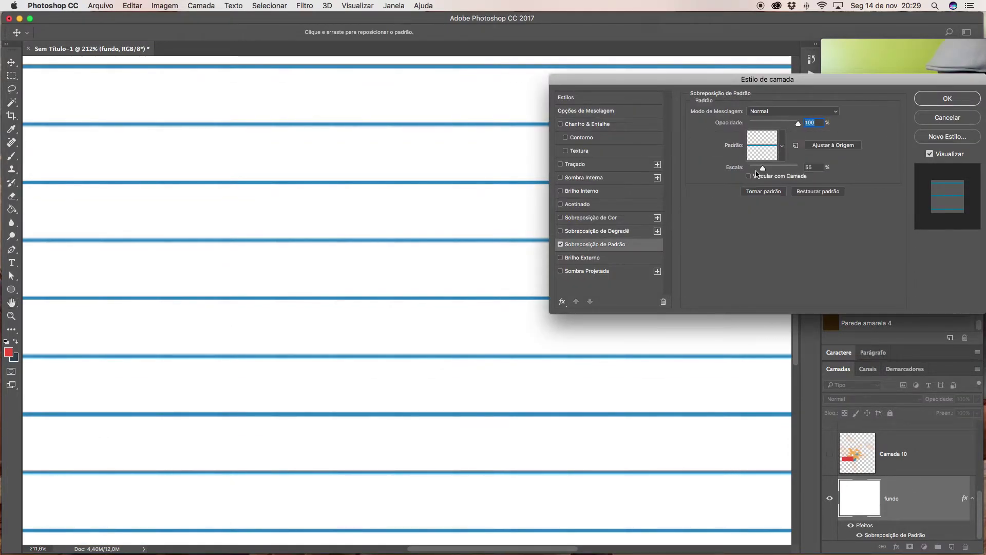
pyautogui.click(782, 149)
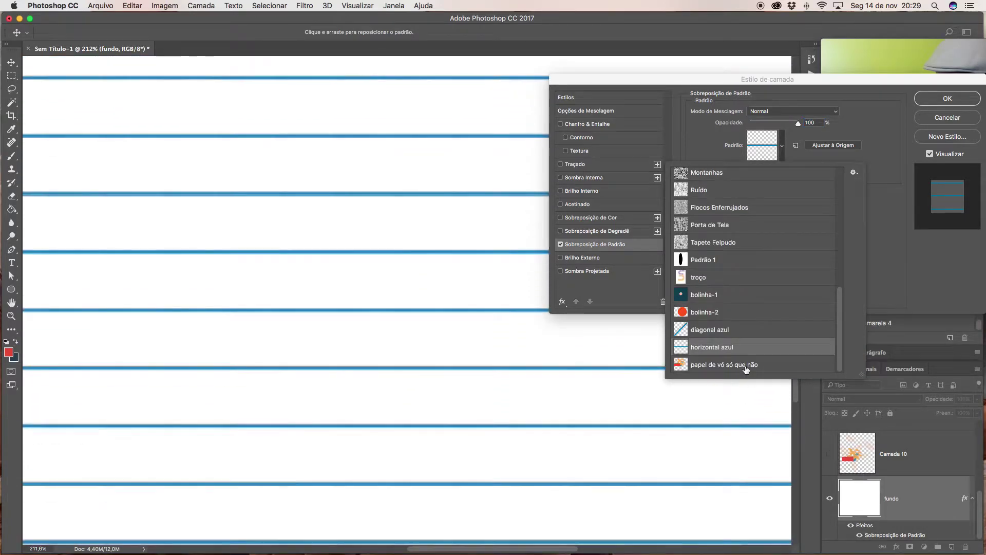
pyautogui.click(745, 366)
pyautogui.click(550, 368)
pyautogui.moveTo(550, 368); pyautogui.dragTo(520, 373)
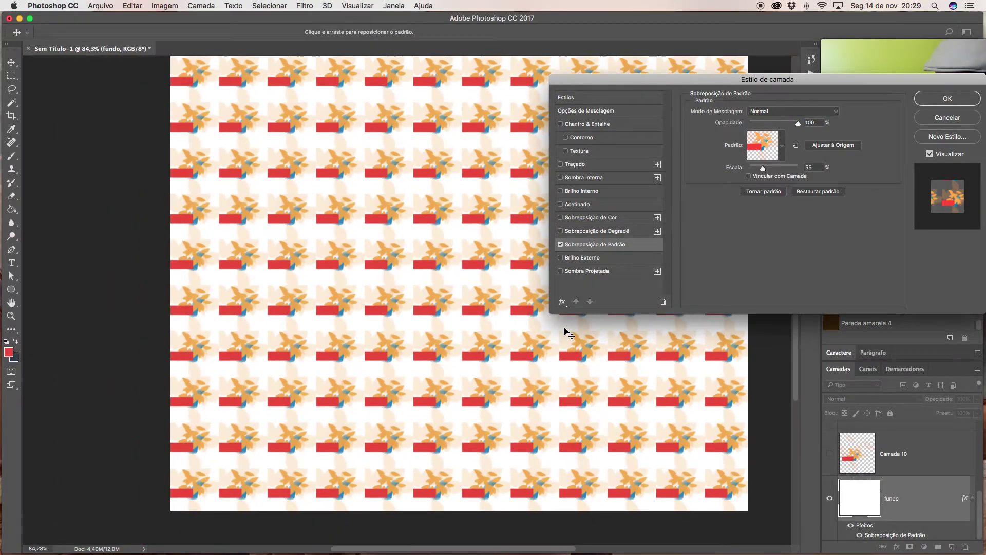
# Try the leaf pattern overlay at 23% and 33% scale, then discard the layer style changes
pyautogui.moveTo(762, 168); pyautogui.dragTo(754, 171)
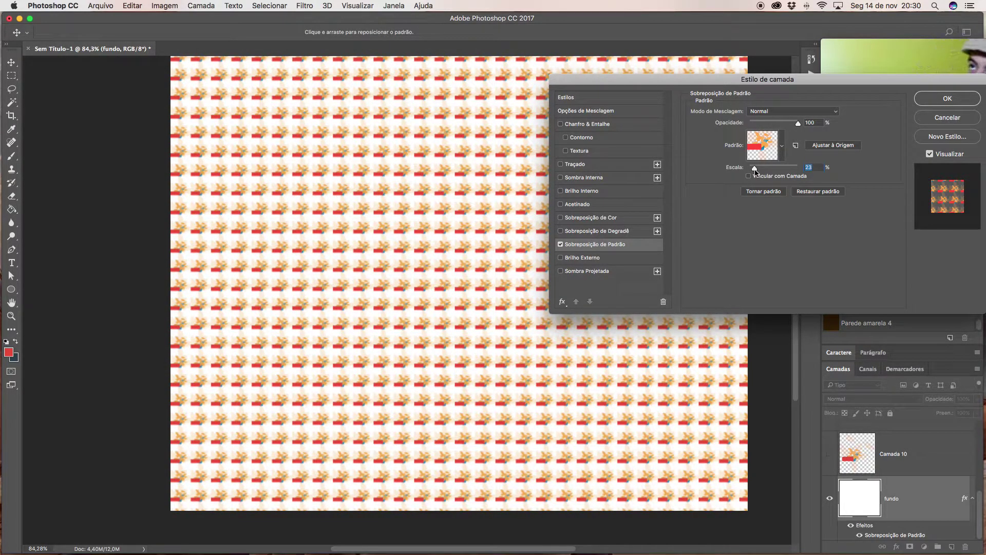
pyautogui.moveTo(755, 172); pyautogui.dragTo(757, 172)
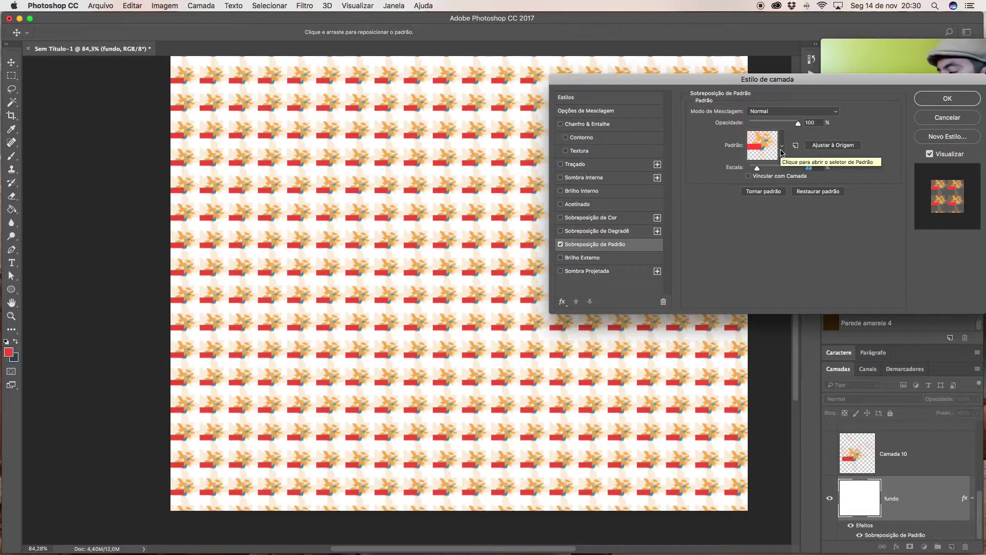
pyautogui.click(761, 145)
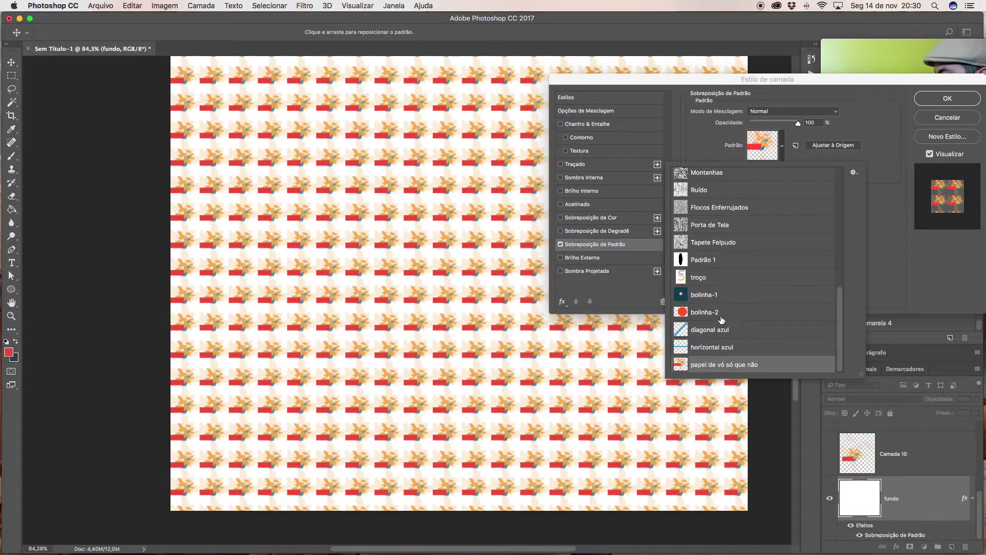
pyautogui.doubleClick(683, 363)
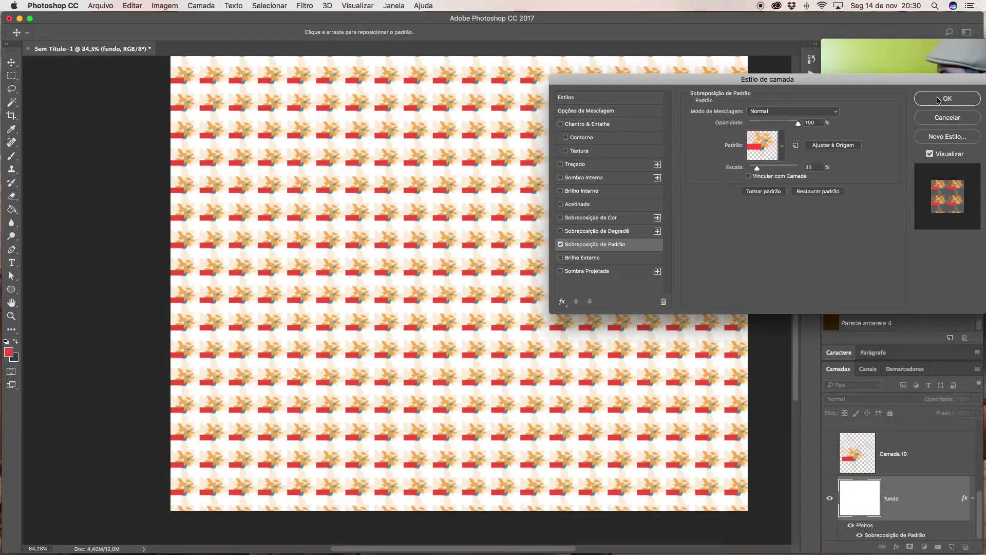
pyautogui.click(946, 117)
pyautogui.press('m')
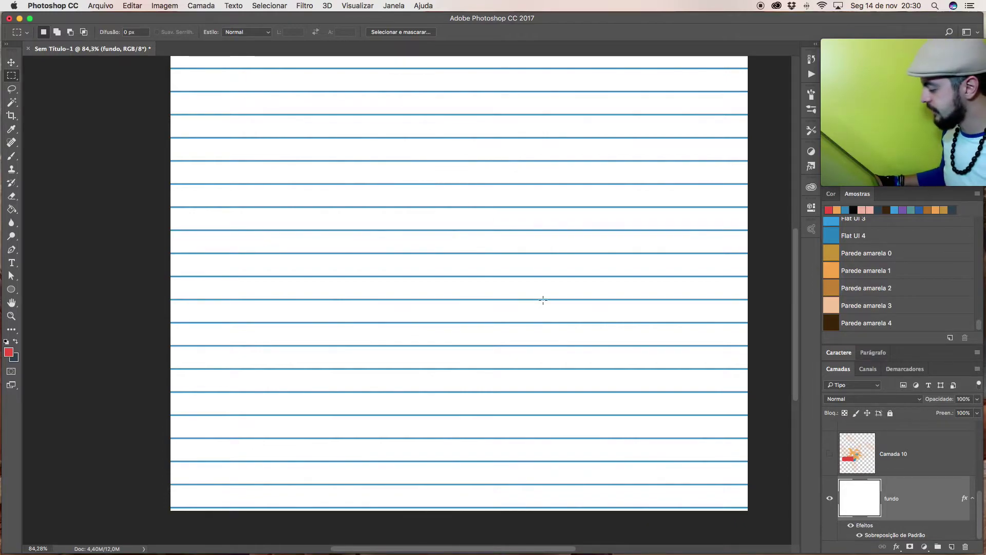
# Set the fundo layer's pattern overlay to the black oval pattern Padrão 1
pyautogui.rightClick(543, 300)
pyautogui.click(945, 511)
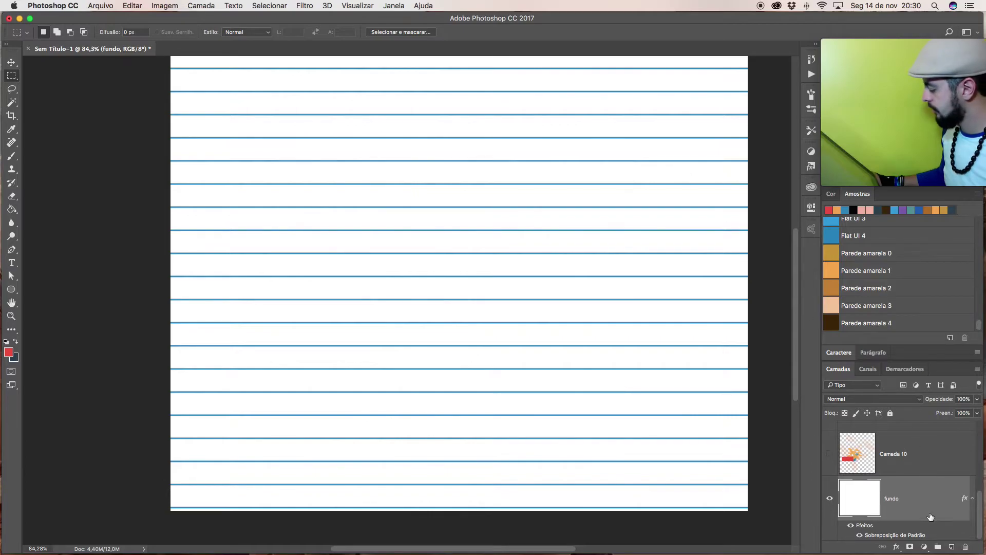
pyautogui.doubleClick(929, 512)
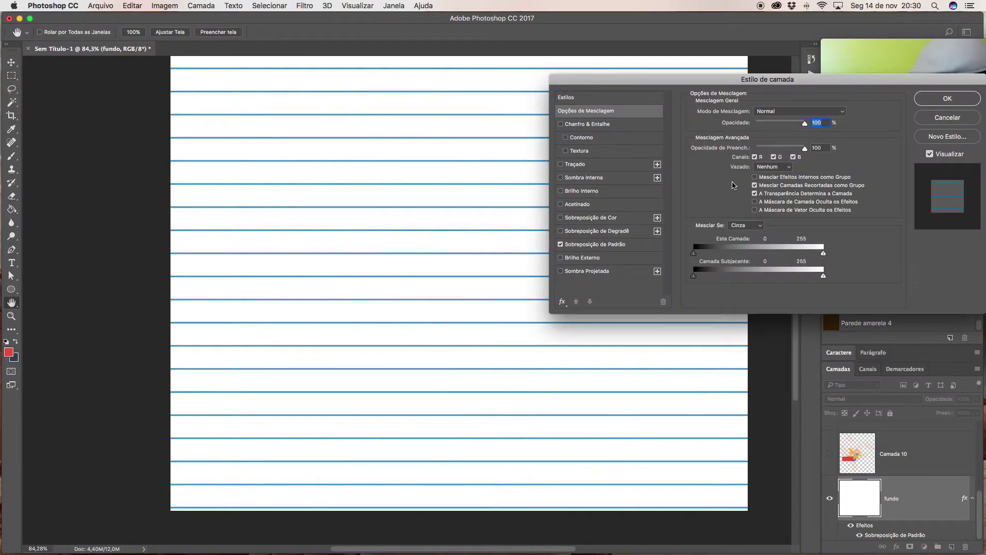
pyautogui.click(615, 243)
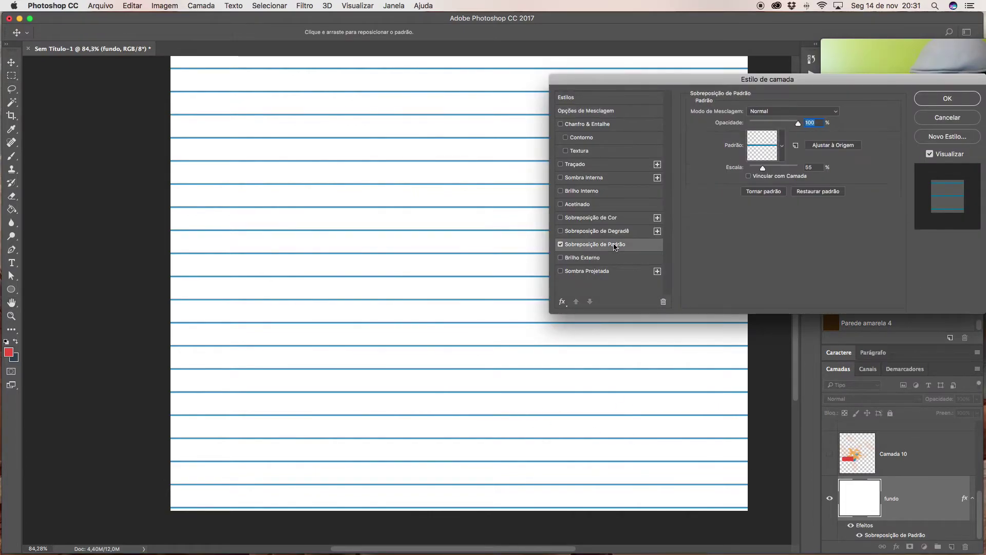
pyautogui.click(782, 149)
pyautogui.click(729, 261)
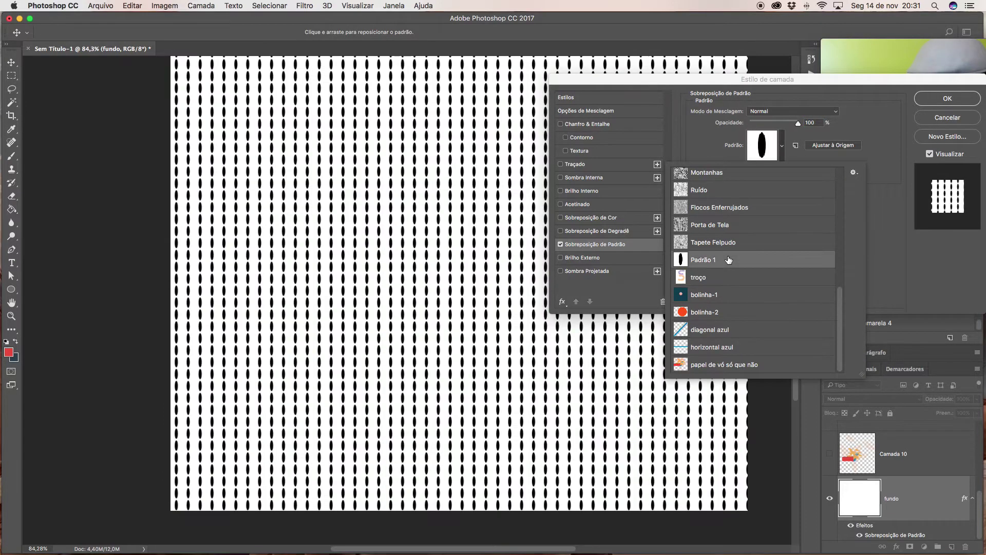
pyautogui.click(787, 158)
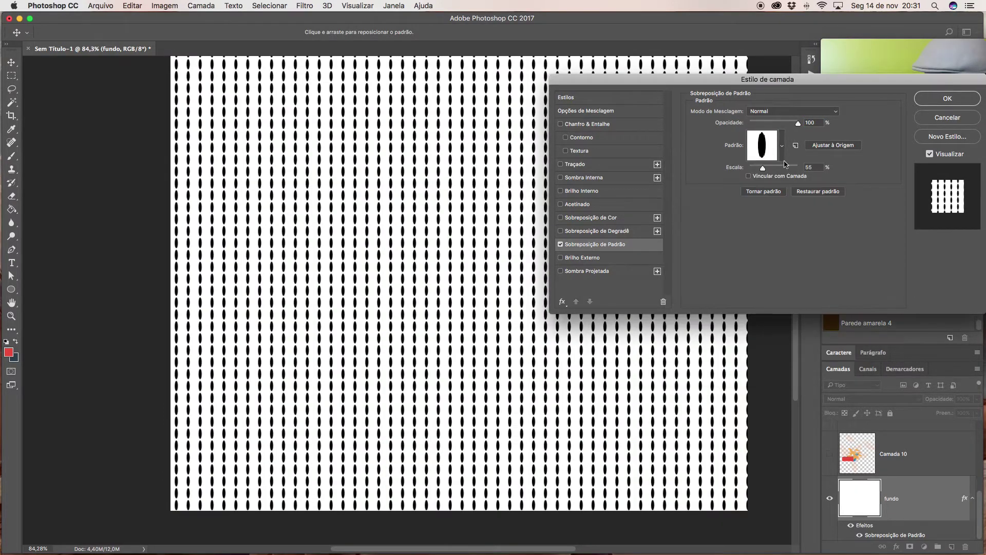
# Set the pattern overlay's scale to 41% and opacity to 32%, and apply the layer style
pyautogui.moveTo(763, 171); pyautogui.dragTo(759, 171)
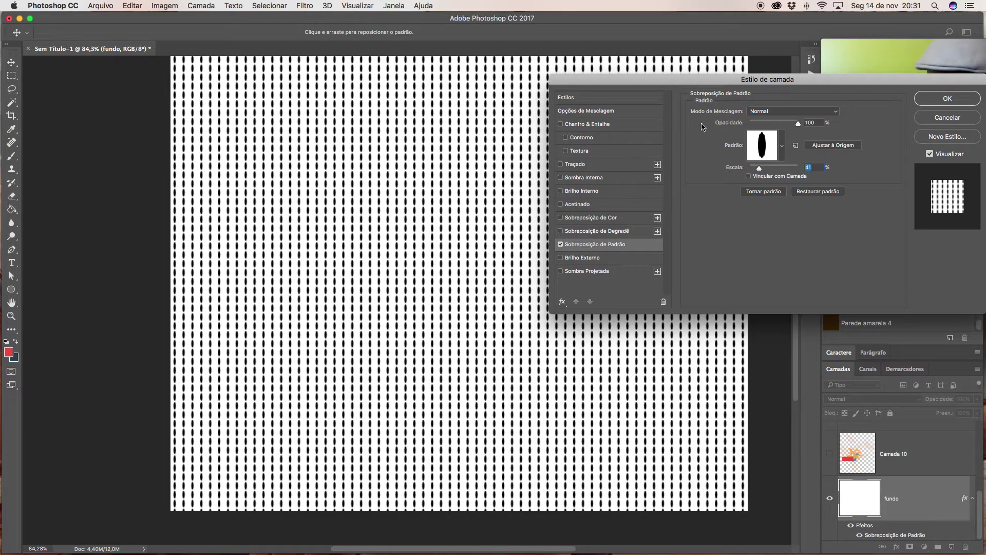
pyautogui.moveTo(799, 125); pyautogui.dragTo(770, 126)
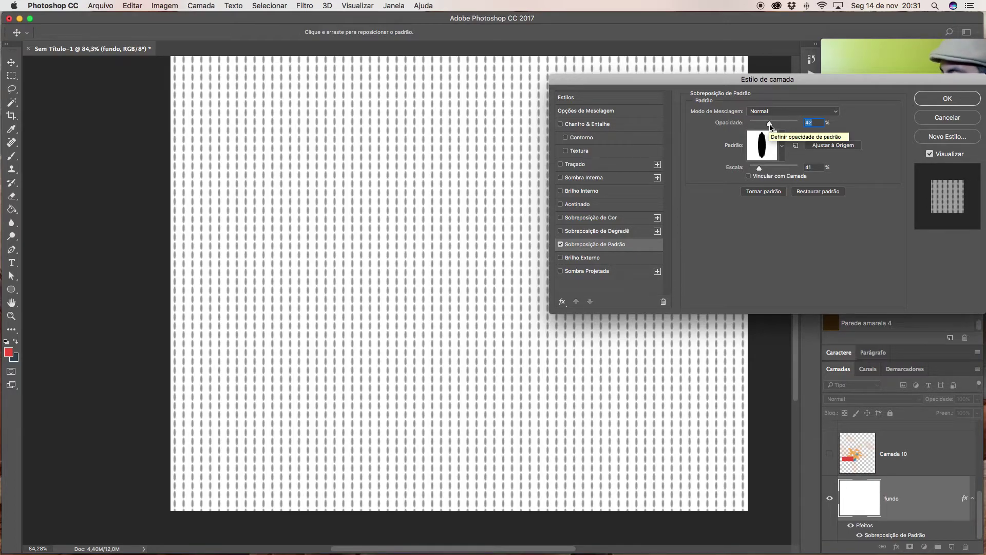
pyautogui.moveTo(769, 125); pyautogui.dragTo(765, 126)
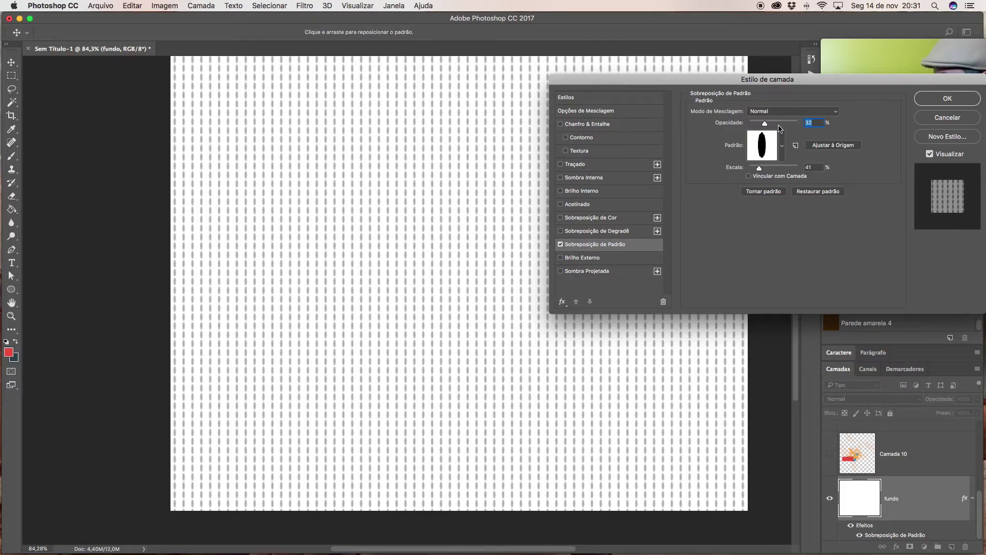
pyautogui.click(928, 106)
pyautogui.press('m')
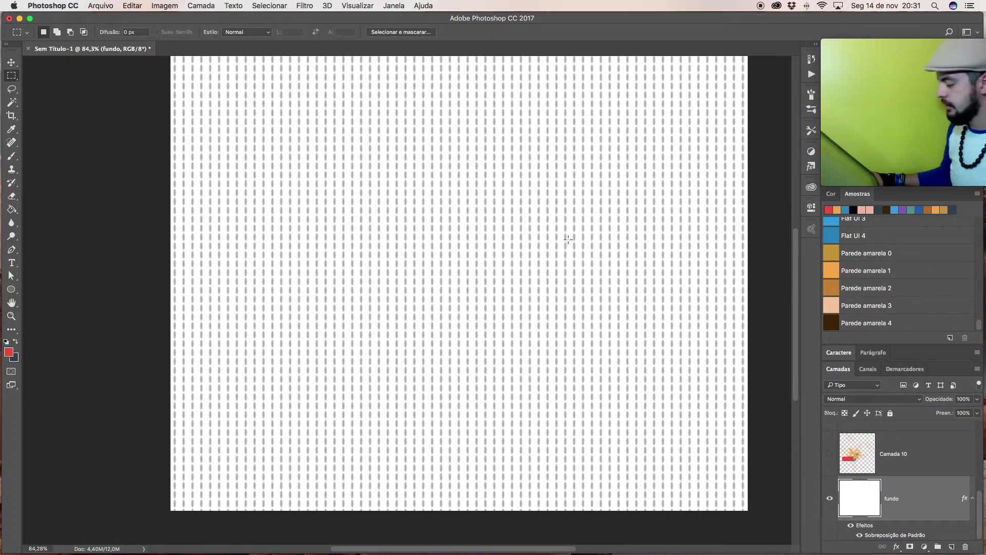
# Shrink the fundo layer to about 17.5% width and 34% height and place it around X 374 px, Y 601.5 px
pyautogui.press('v')
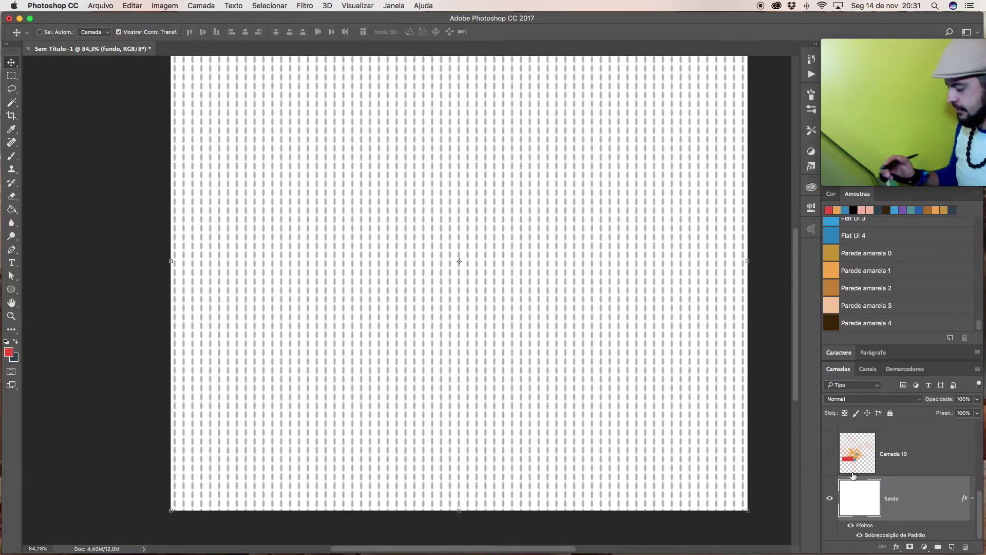
pyautogui.moveTo(751, 259); pyautogui.dragTo(368, 261)
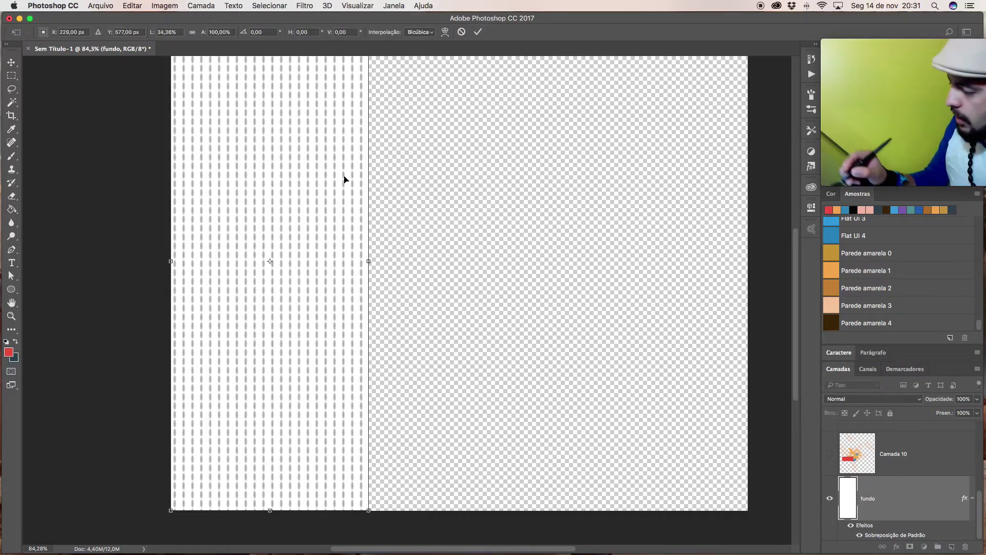
pyautogui.moveTo(271, 508); pyautogui.dragTo(264, 183)
pyautogui.moveTo(286, 134); pyautogui.dragTo(400, 311)
pyautogui.moveTo(480, 266); pyautogui.dragTo(383, 269)
pyautogui.moveTo(396, 189); pyautogui.dragTo(416, 204)
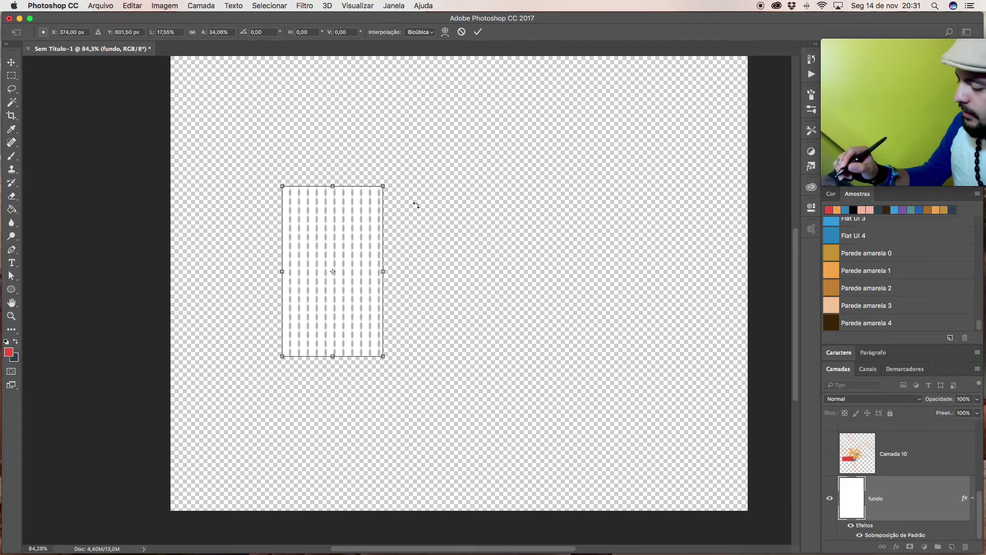
pyautogui.click(477, 32)
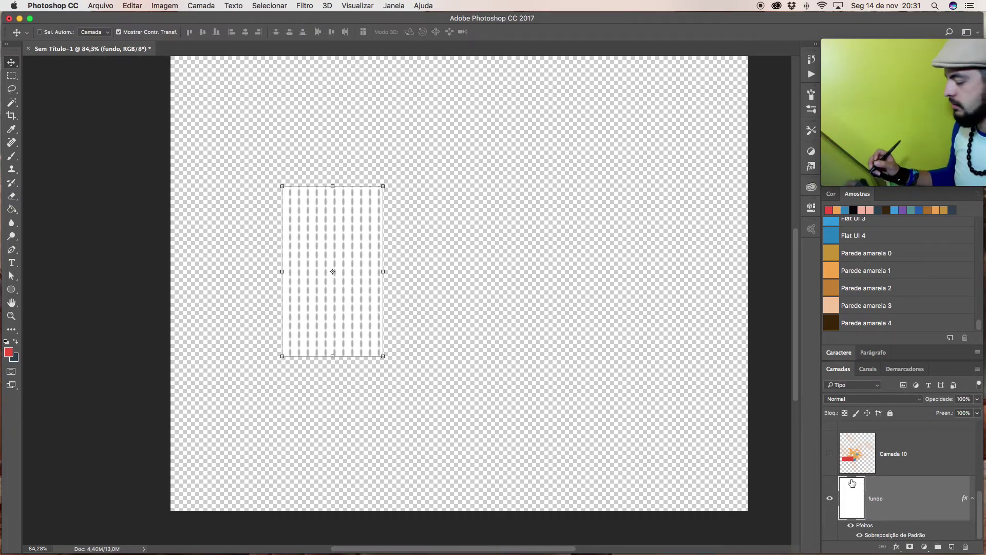
# Convert the fundo layer to a smart object and rotate it so its dashed stripes slant down to the right
pyautogui.rightClick(920, 490)
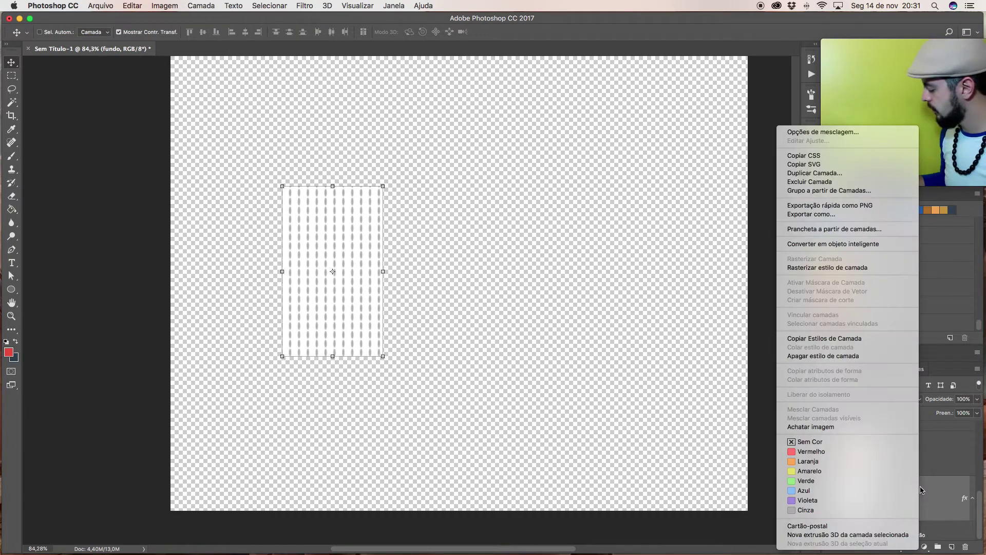
pyautogui.click(880, 246)
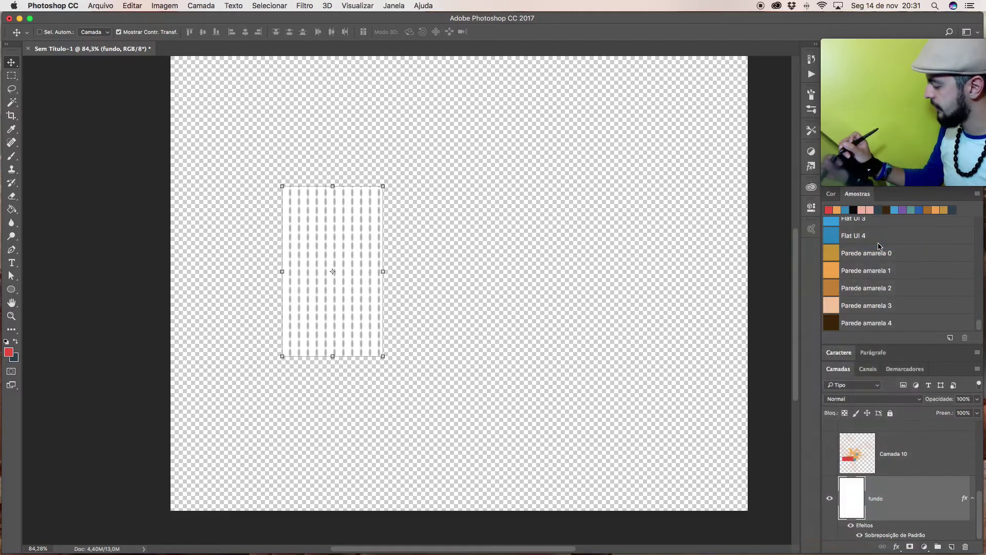
pyautogui.moveTo(389, 182); pyautogui.dragTo(417, 323)
pyautogui.click(414, 32)
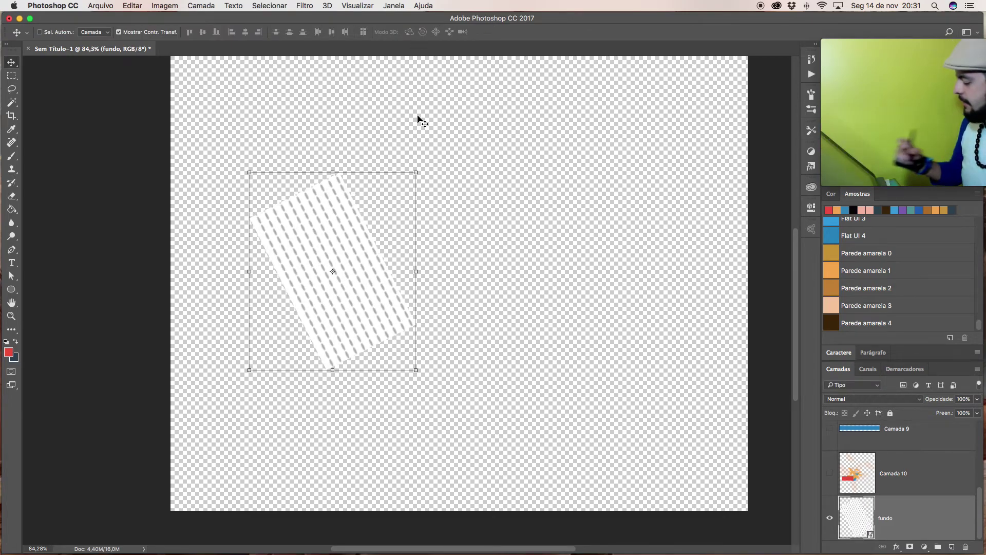
# Give the fundo layer a Multiply color overlay in #9ca0ee and fine-tune its rotation to 153.92°
pyautogui.doubleClick(936, 509)
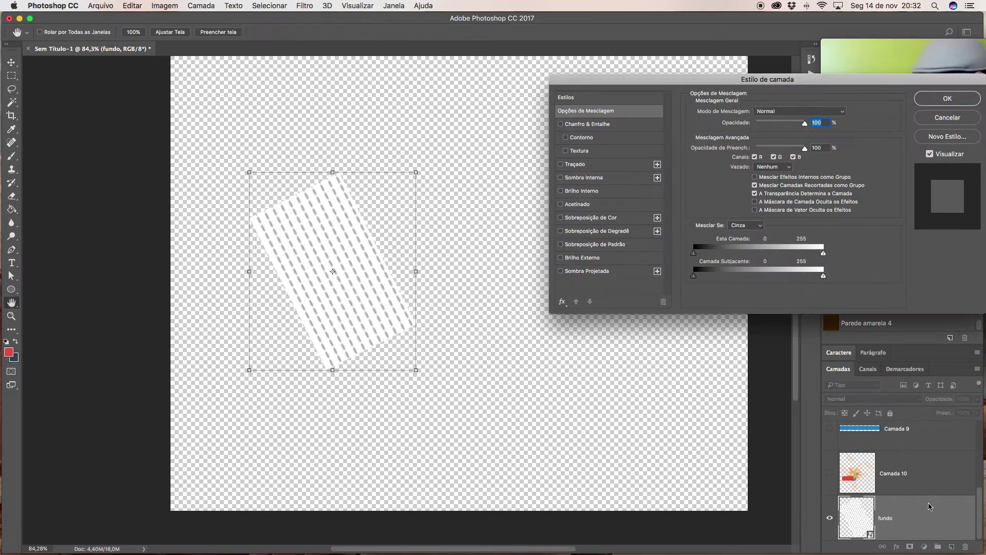
pyautogui.click(617, 219)
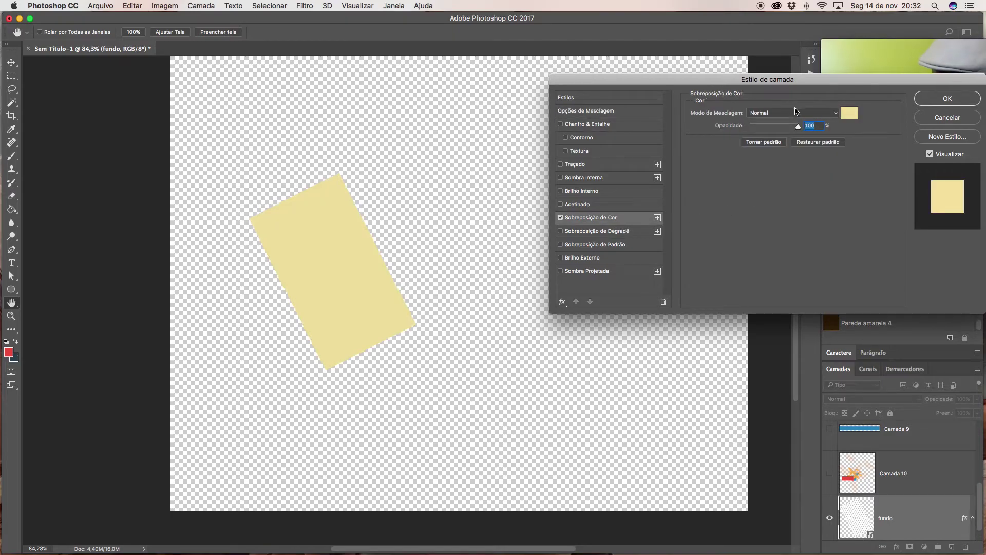
pyautogui.click(795, 111)
pyautogui.click(786, 144)
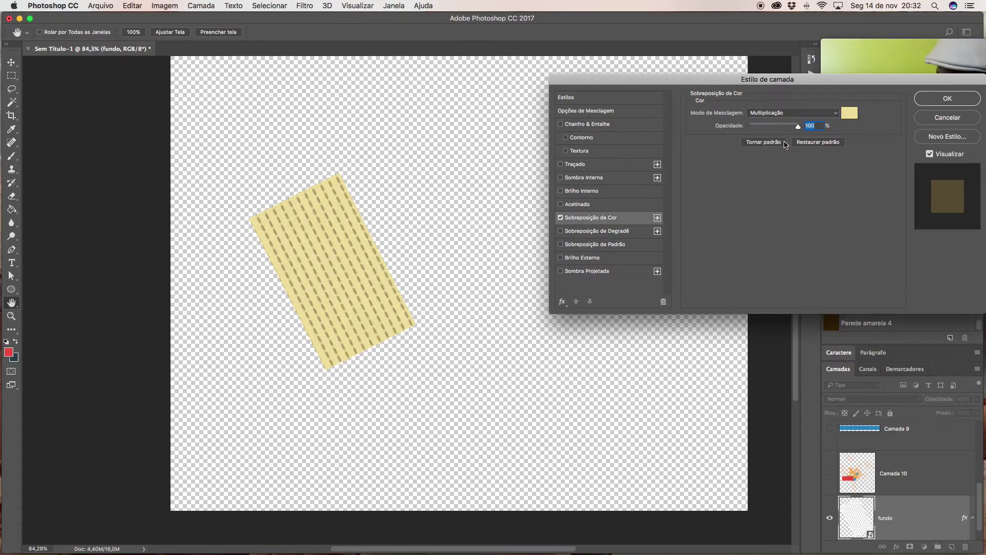
pyautogui.click(847, 114)
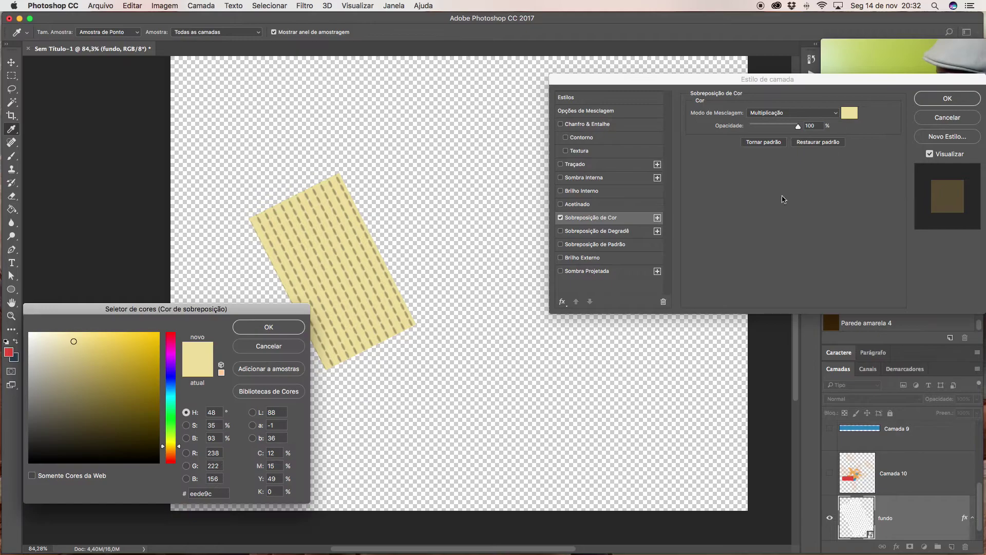
pyautogui.click(172, 378)
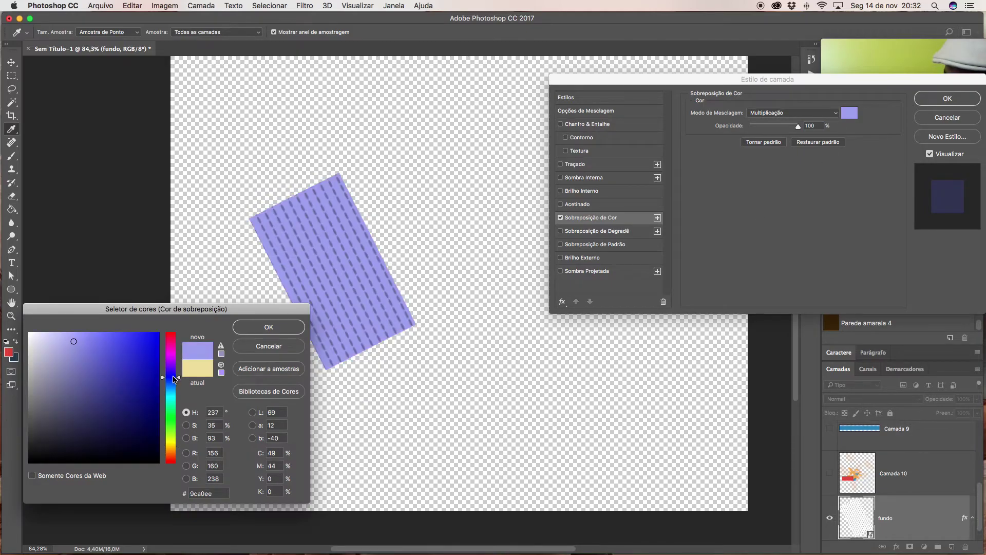
pyautogui.click(255, 330)
pyautogui.click(946, 98)
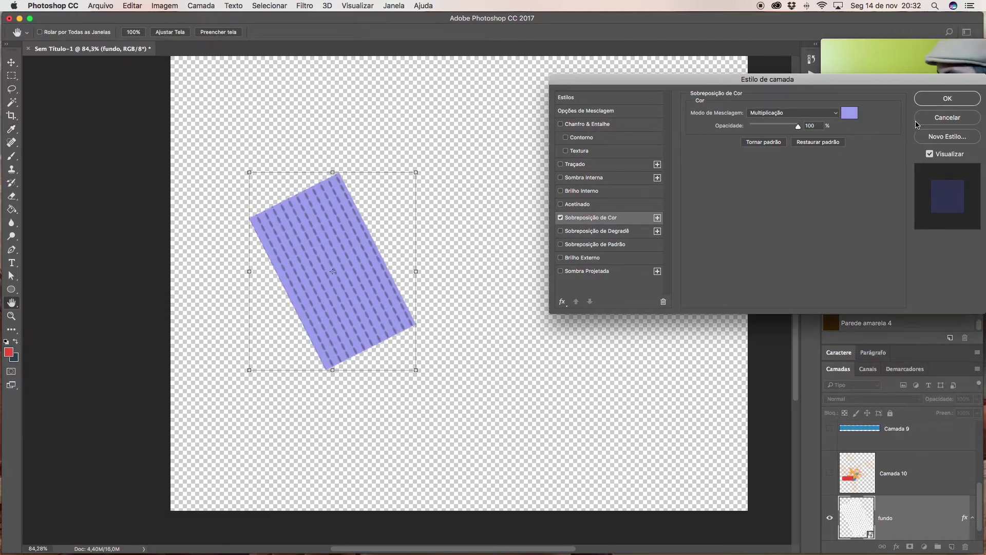
pyautogui.moveTo(426, 167); pyautogui.dragTo(420, 64)
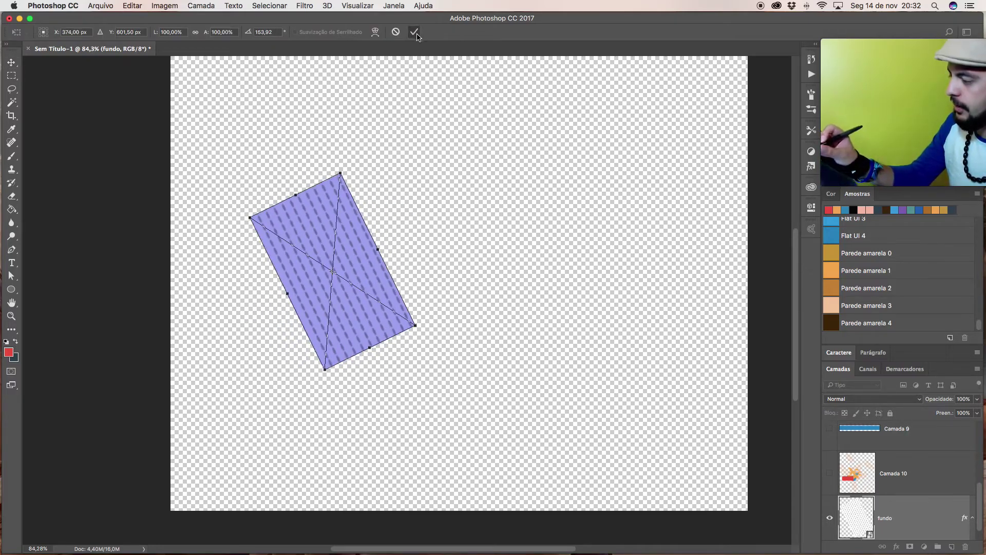
pyautogui.press('Return')
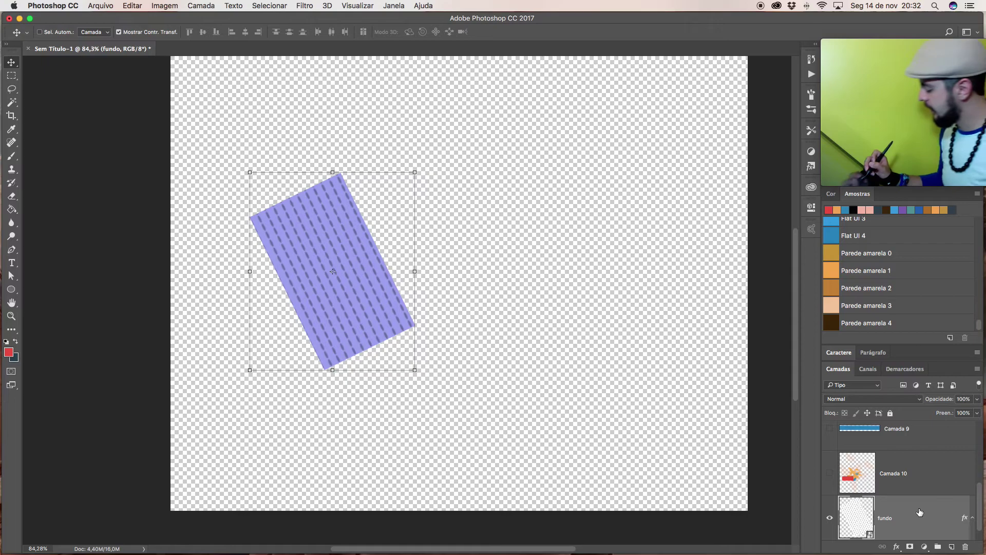
# Hide the fundo layer, and select and show the dark blue Camada 7 layer
pyautogui.click(829, 518)
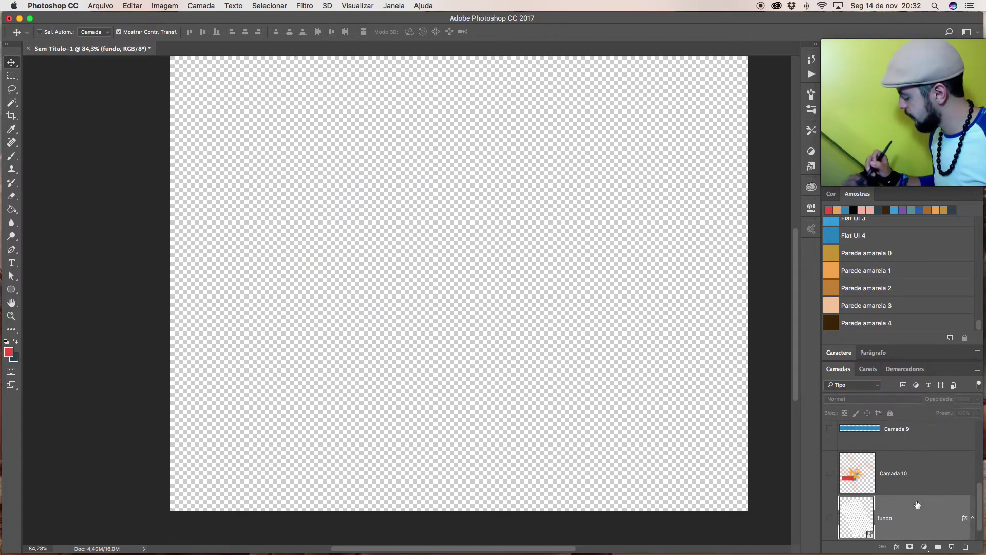
pyautogui.scroll(1, 904, 483)
pyautogui.scroll(5, 981, 486)
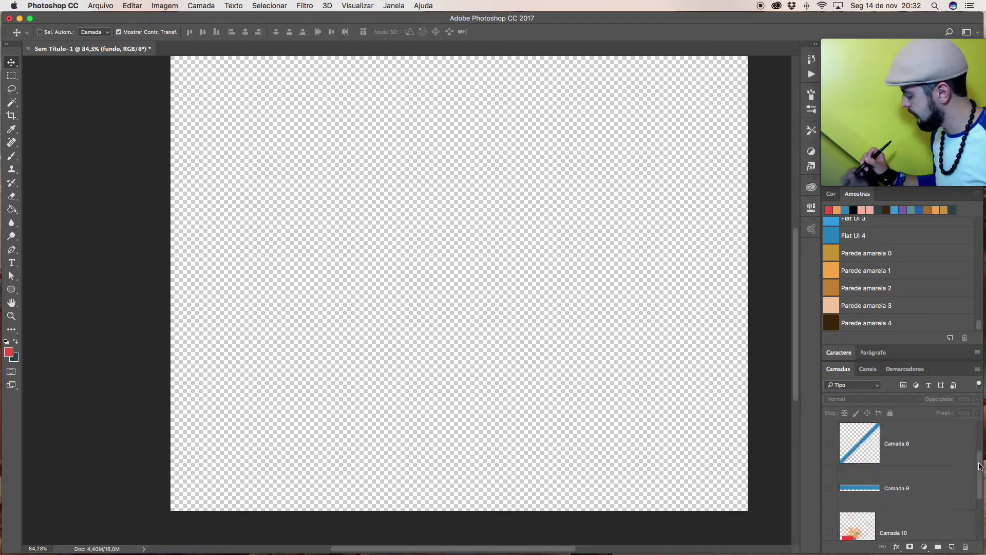
pyautogui.click(847, 492)
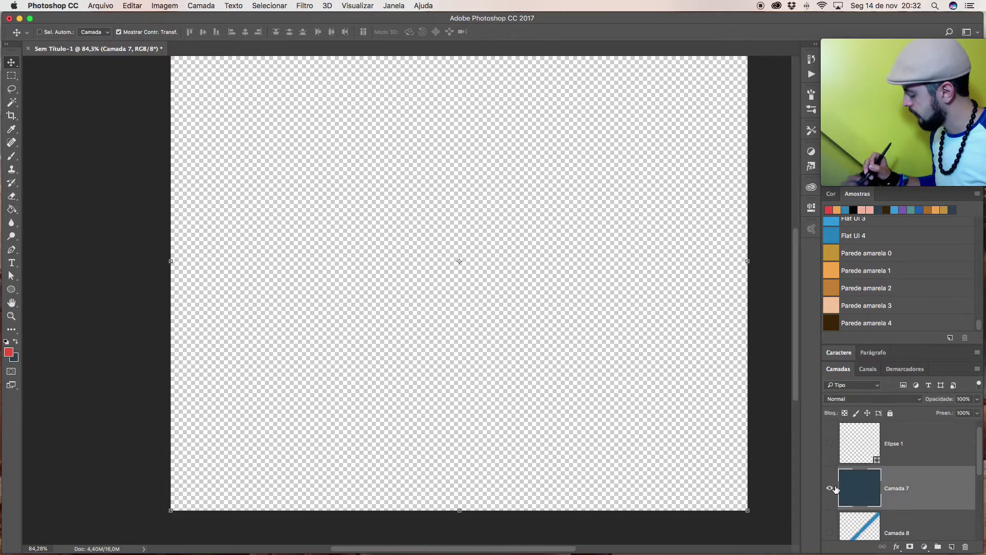
pyautogui.click(830, 487)
# Enable a pattern overlay on Camada 7 and replace the pattern list with the Papel Colorido library
pyautogui.doubleClick(925, 490)
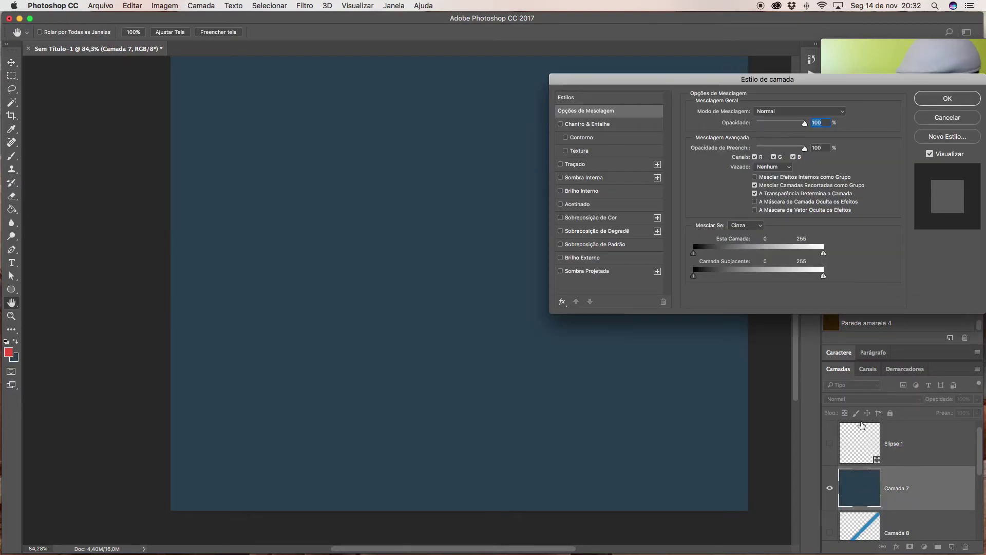
pyautogui.click(624, 245)
pyautogui.click(782, 145)
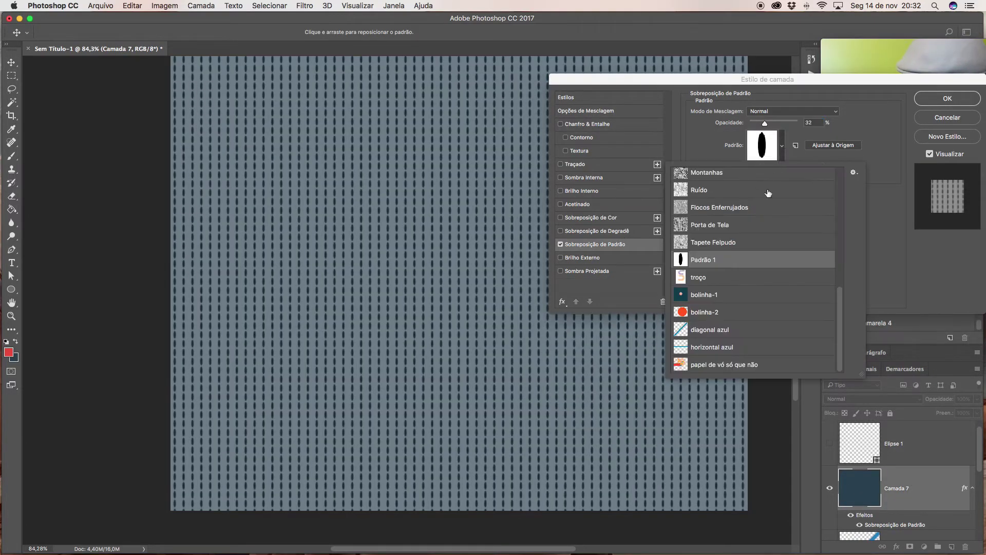
pyautogui.moveTo(840, 303); pyautogui.dragTo(841, 240)
pyautogui.scroll(5, 766, 294)
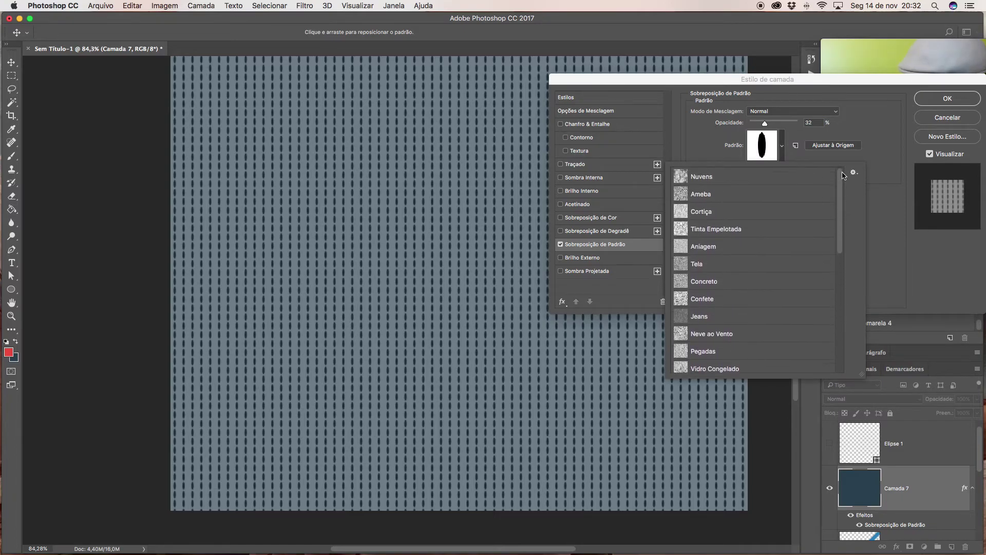
pyautogui.click(864, 136)
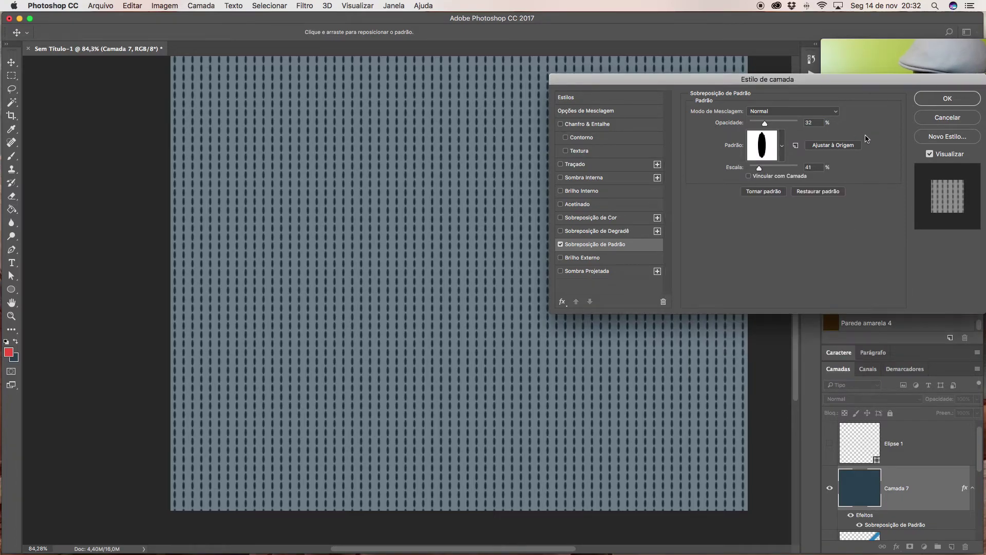
pyautogui.click(782, 145)
pyautogui.click(853, 172)
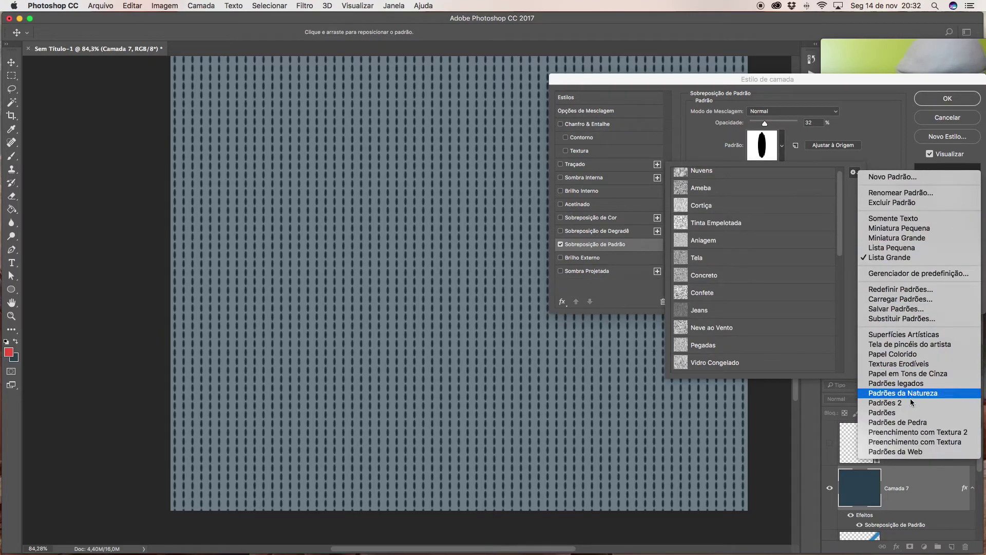
pyautogui.click(902, 357)
pyautogui.click(586, 189)
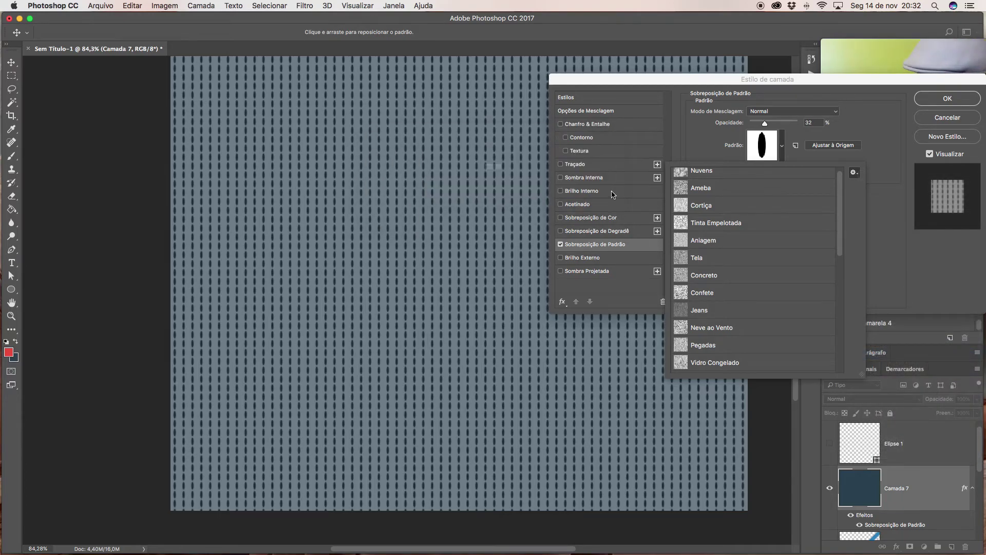
pyautogui.click(475, 194)
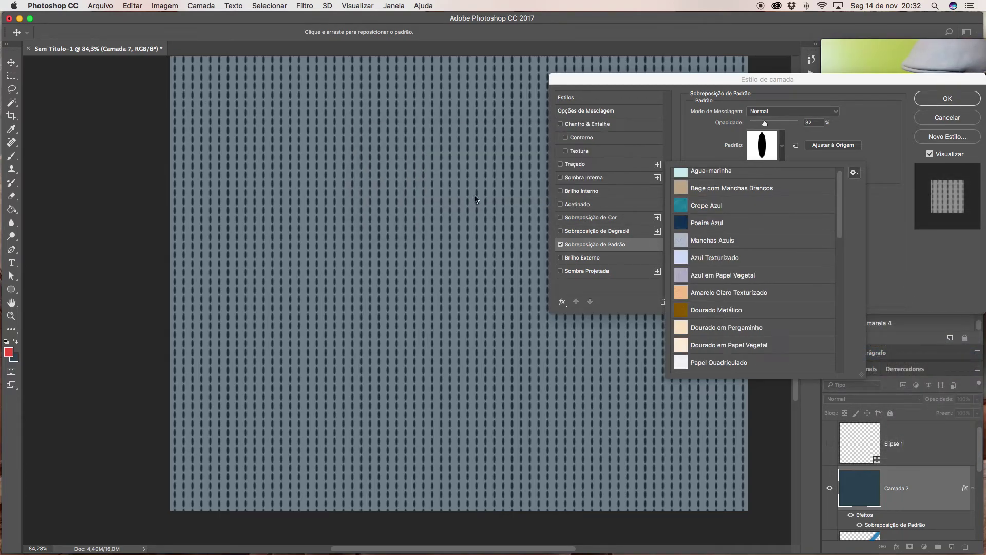
# Try the Waffle em Craft pattern on Camada 7 with 84% opacity and 85% scale
pyautogui.scroll(-2, 840, 226)
pyautogui.scroll(-5, 840, 226)
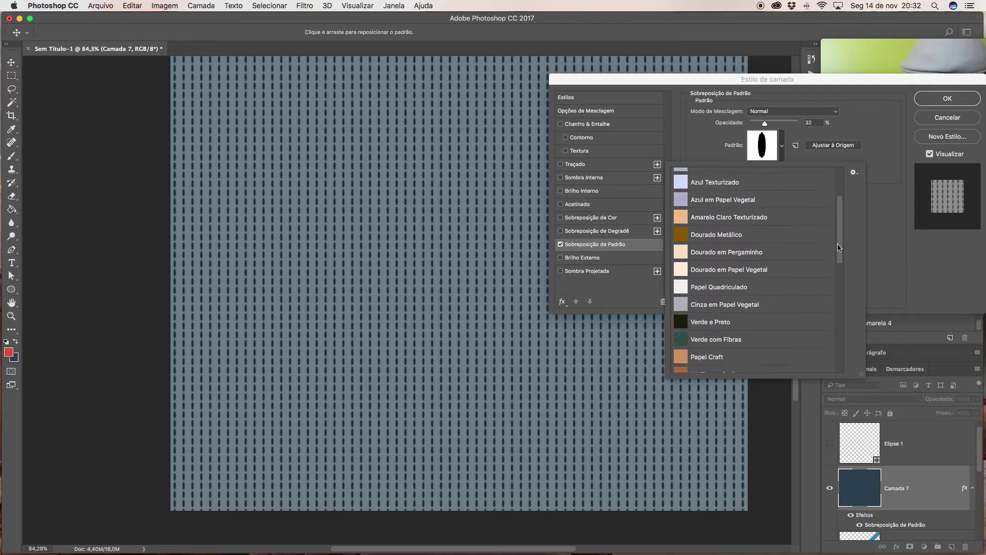
pyautogui.click(747, 274)
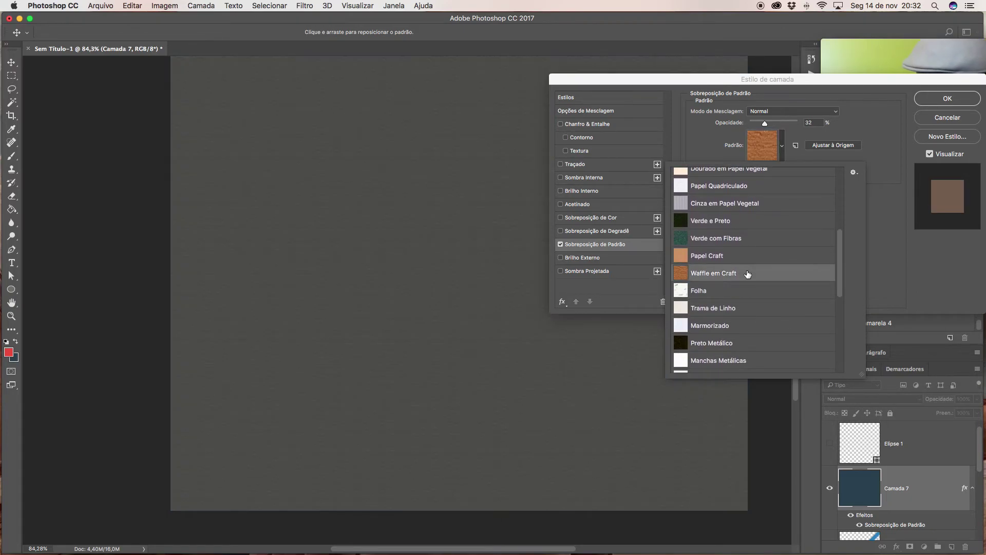
pyautogui.click(794, 120)
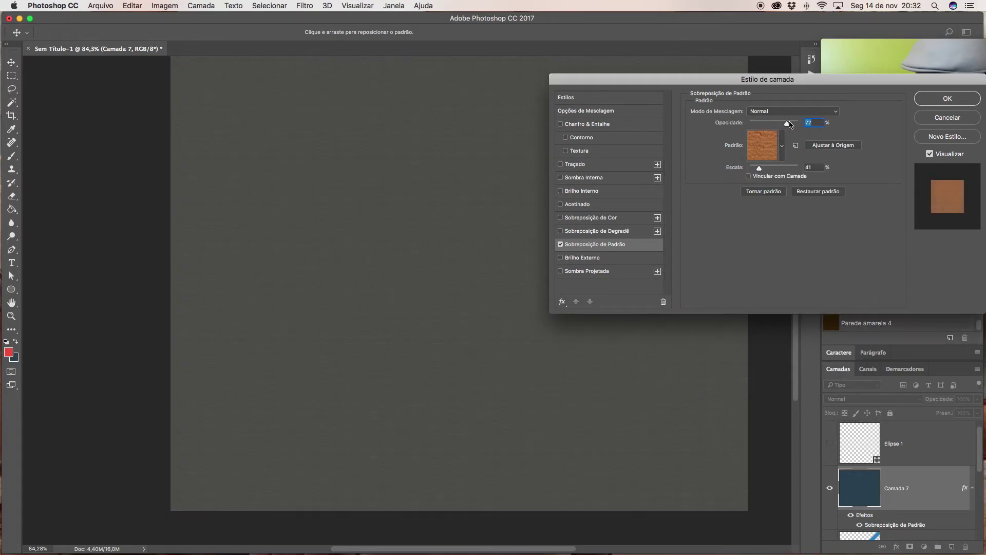
pyautogui.click(791, 123)
pyautogui.click(771, 168)
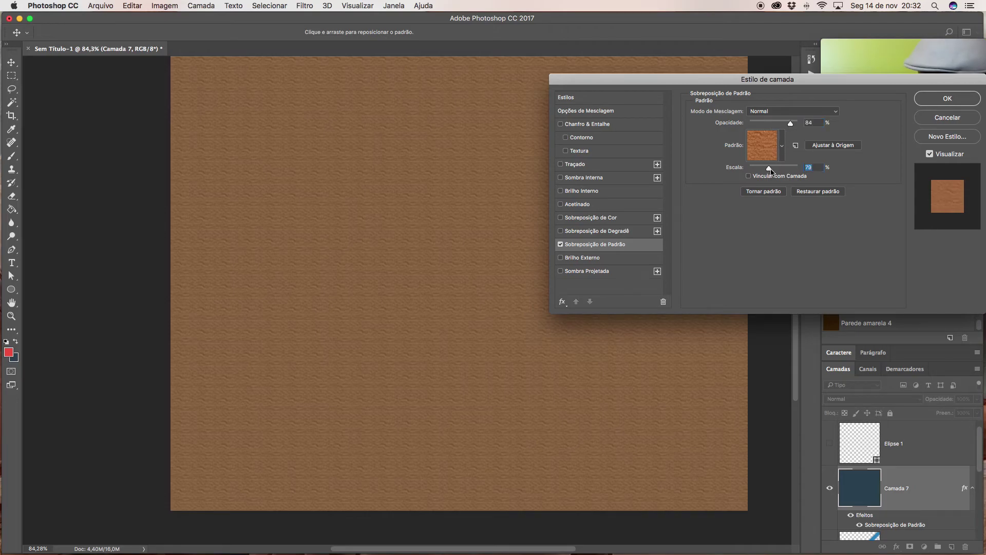
# Try the Verde com Fibras, Verde e Preto, Folha and Vermelho em Papel Vegetal patterns as Camada 7's overlay
pyautogui.click(780, 152)
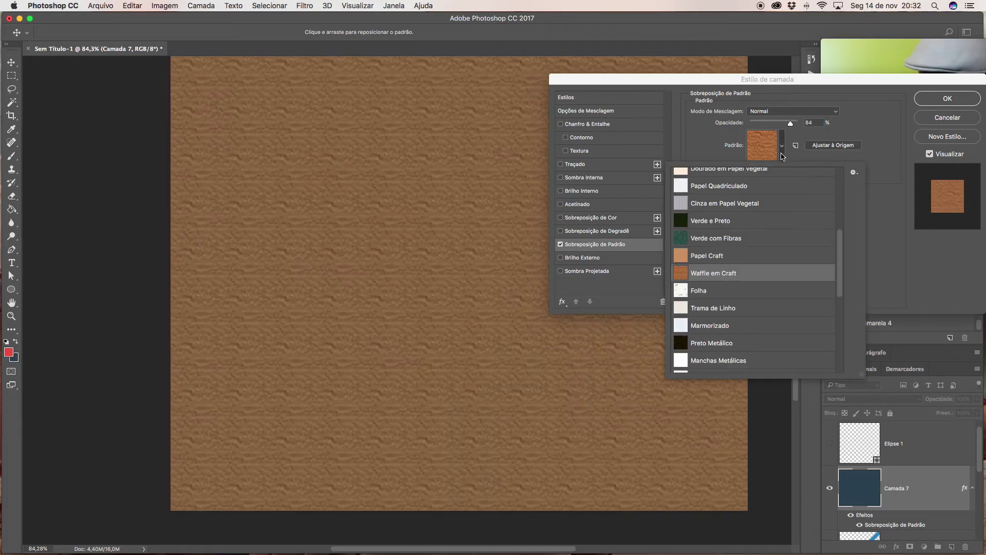
pyautogui.click(756, 240)
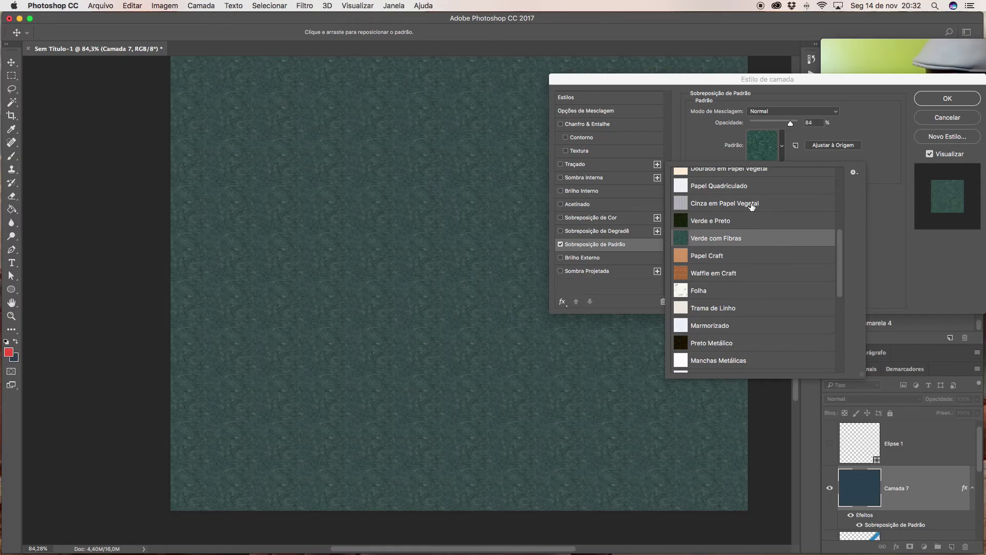
pyautogui.click(747, 219)
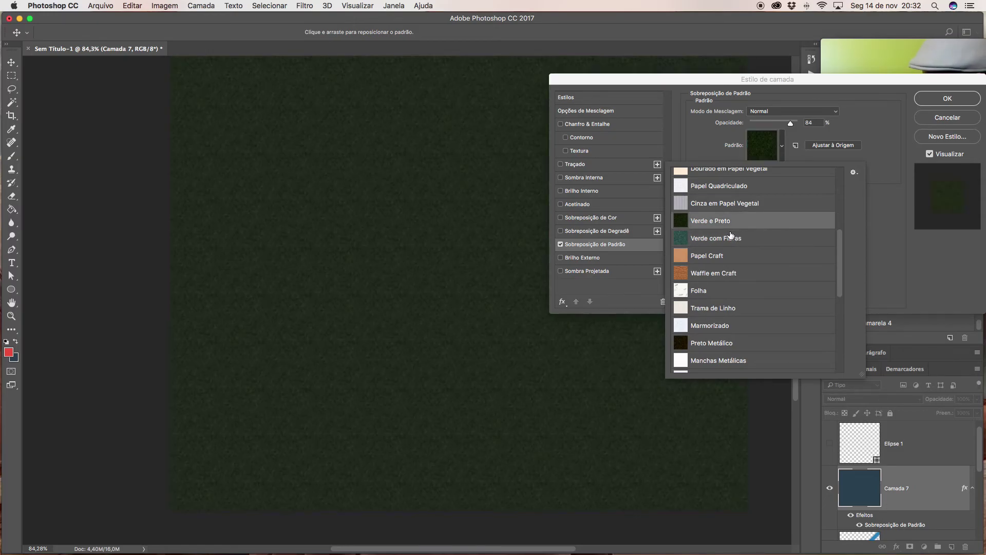
pyautogui.click(714, 297)
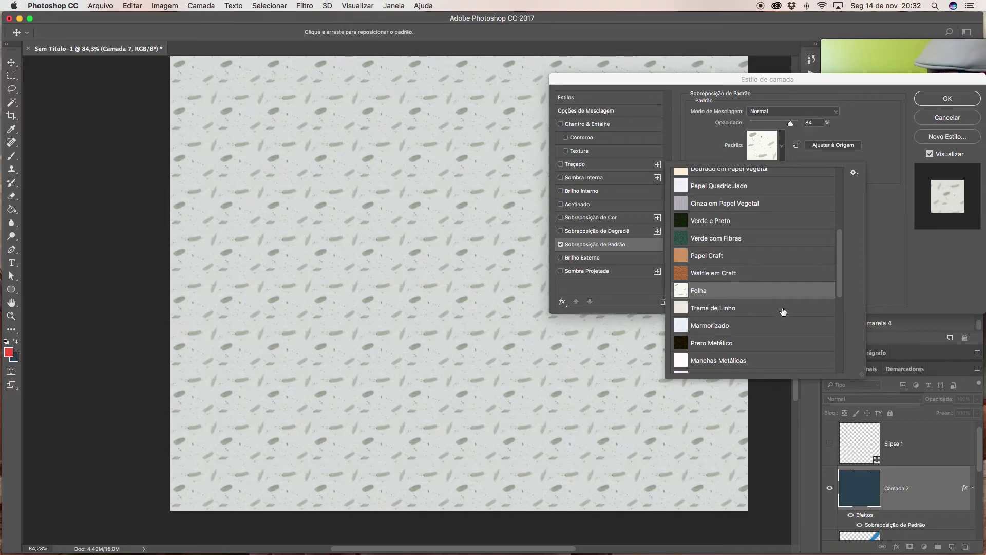
pyautogui.moveTo(840, 270); pyautogui.dragTo(839, 334)
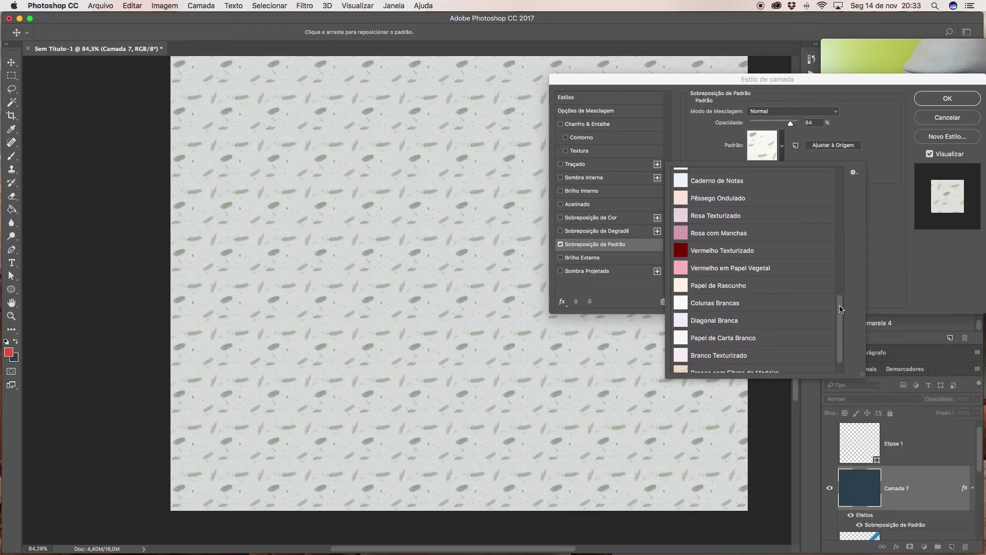
pyautogui.scroll(1, 811, 292)
pyautogui.click(766, 289)
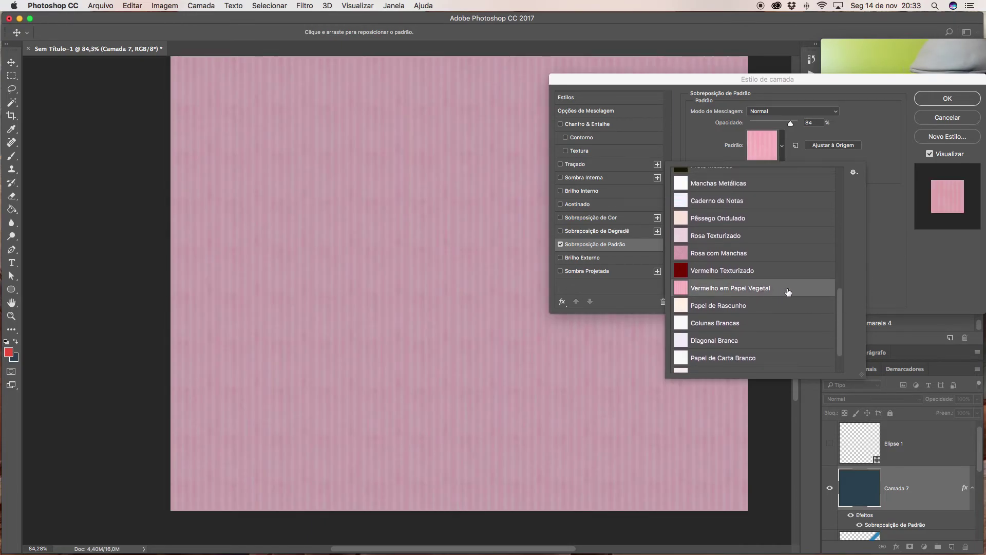
pyautogui.moveTo(843, 308); pyautogui.dragTo(842, 264)
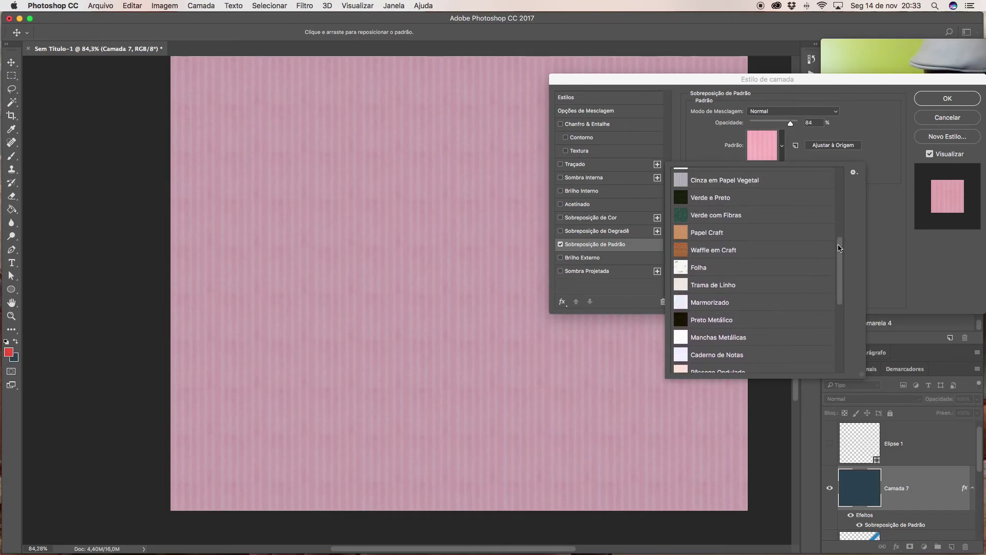
# Turn off Camada 7's pattern overlay and close the layer style settings without applying any changes
pyautogui.moveTo(842, 78); pyautogui.dragTo(618, 171)
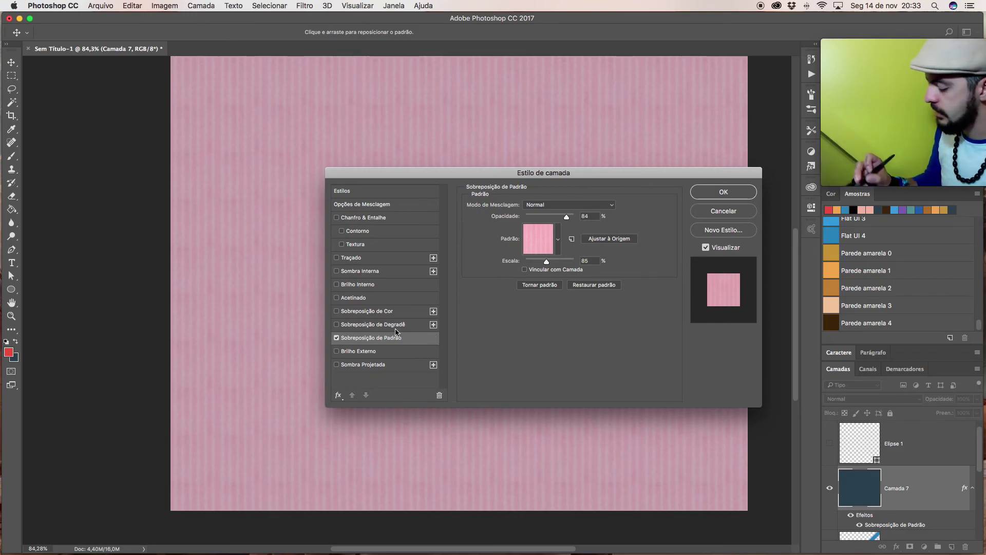
pyautogui.click(336, 338)
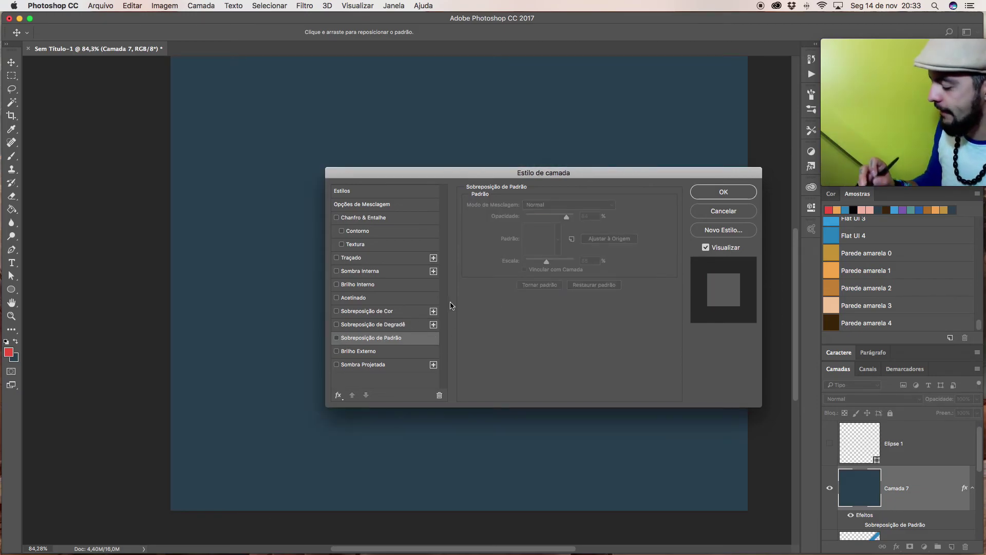
pyautogui.click(720, 210)
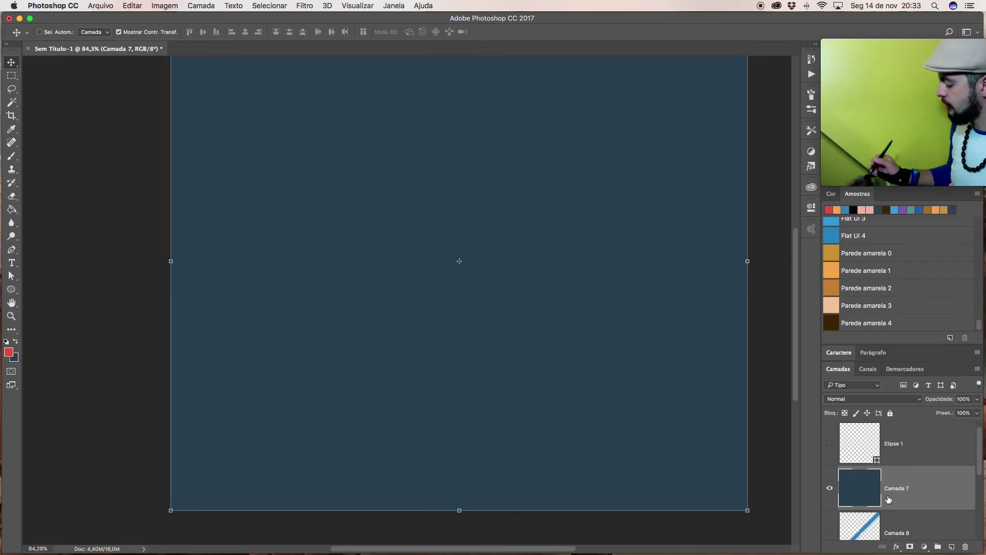
pyautogui.doubleClick(922, 482)
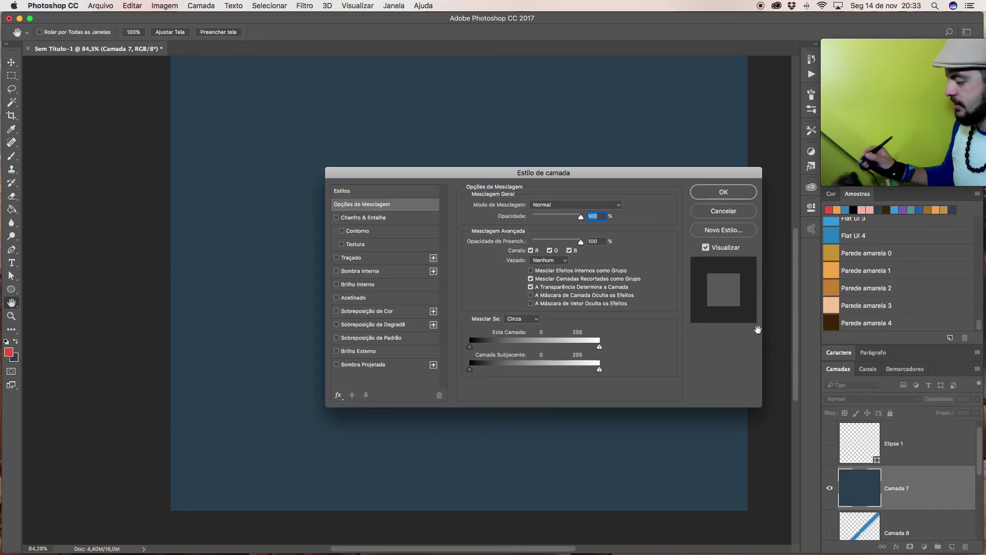
pyautogui.click(730, 211)
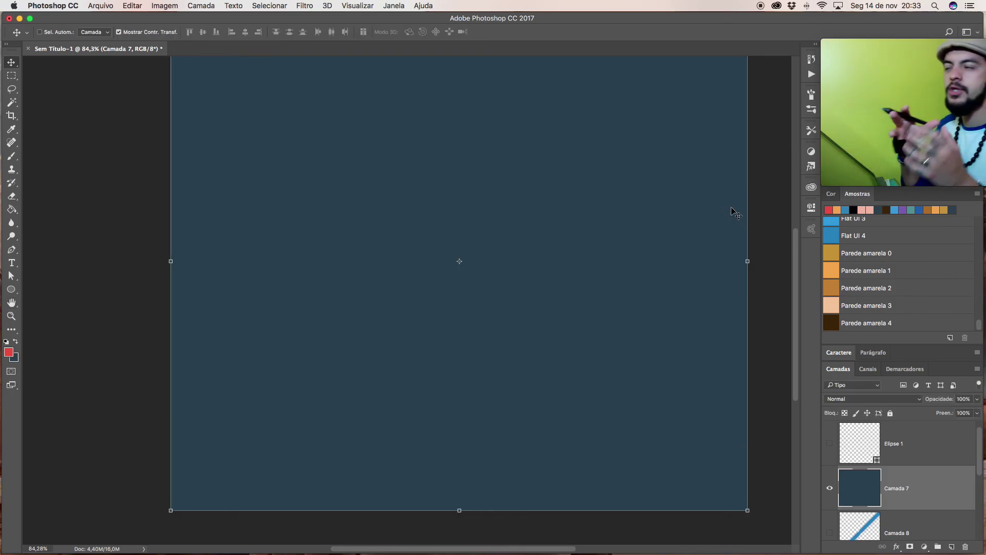